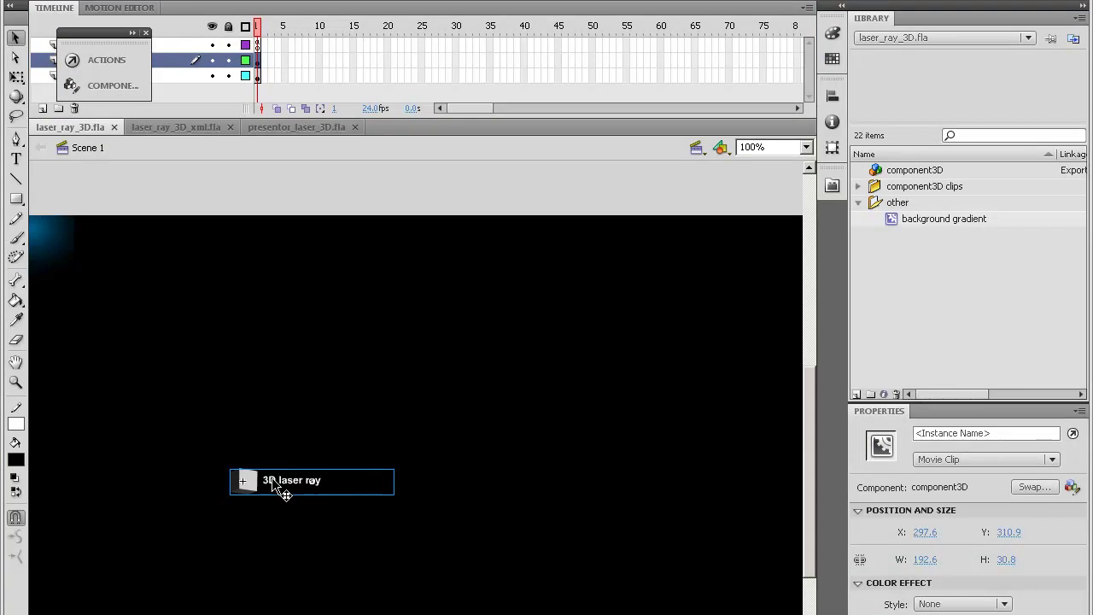
Open the laser component's parameters in the Component Inspector.
left_click(110, 86)
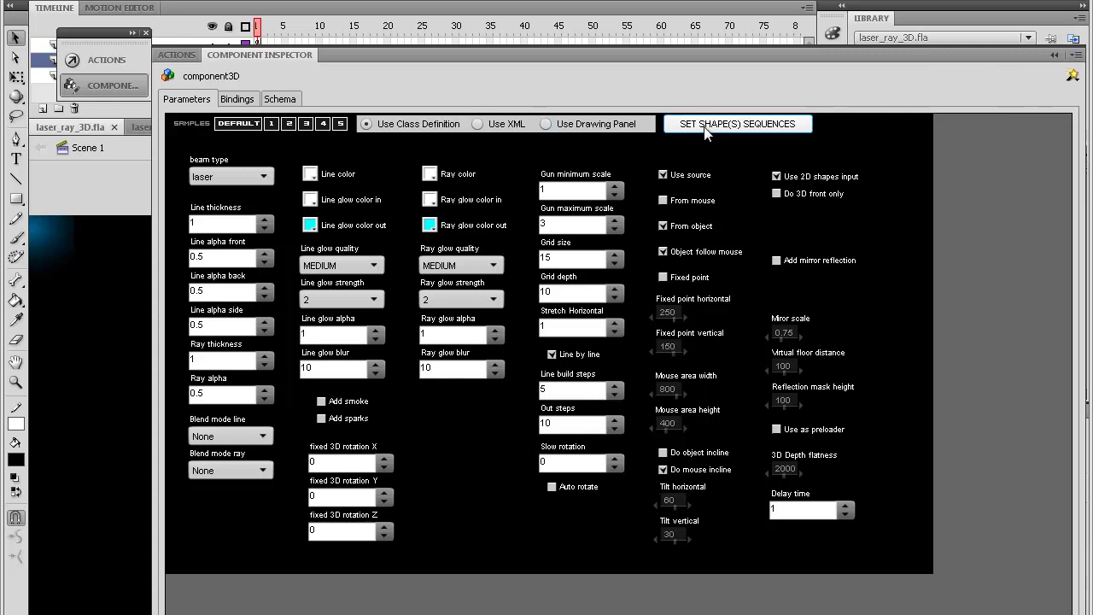
Test and close the movie, review the example_shape sequence, then collapse the Component Inspector.
key("ctrl+Return")
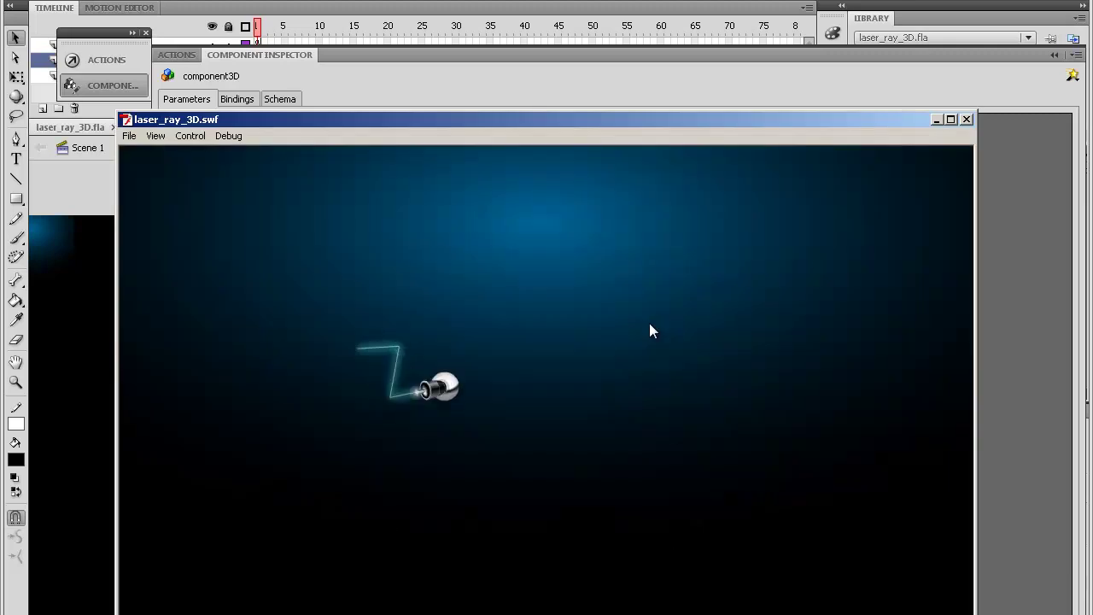
key("ctrl+w")
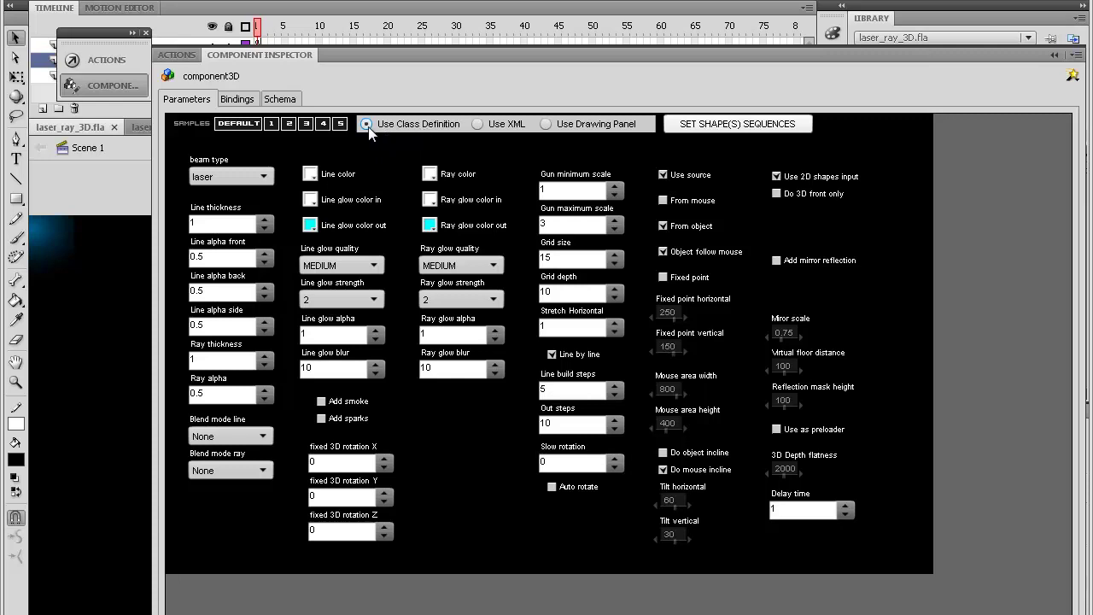
left_click(739, 125)
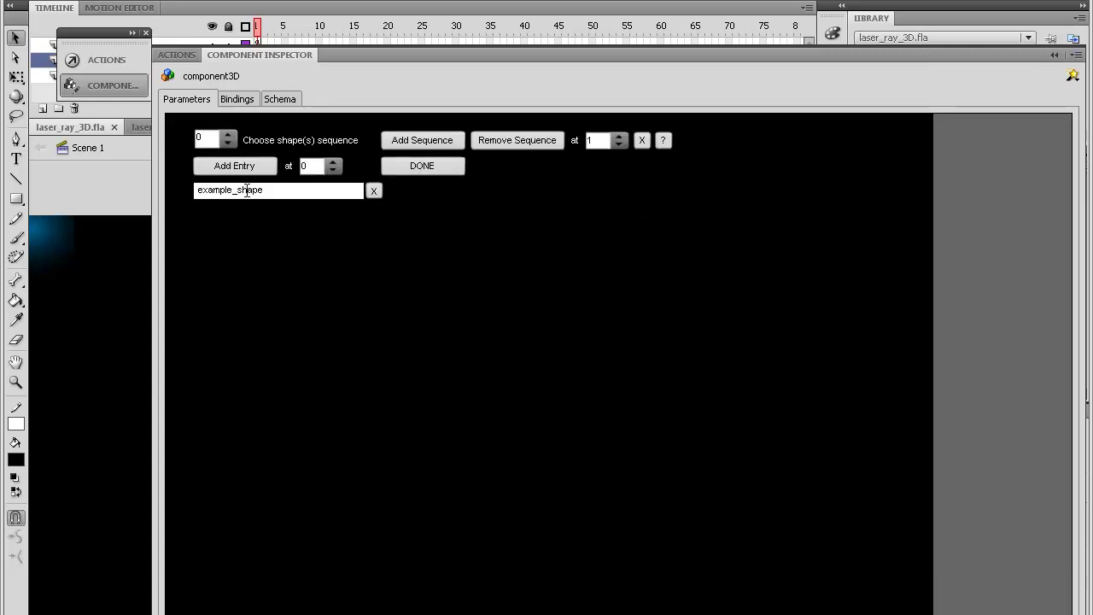
left_click(436, 169)
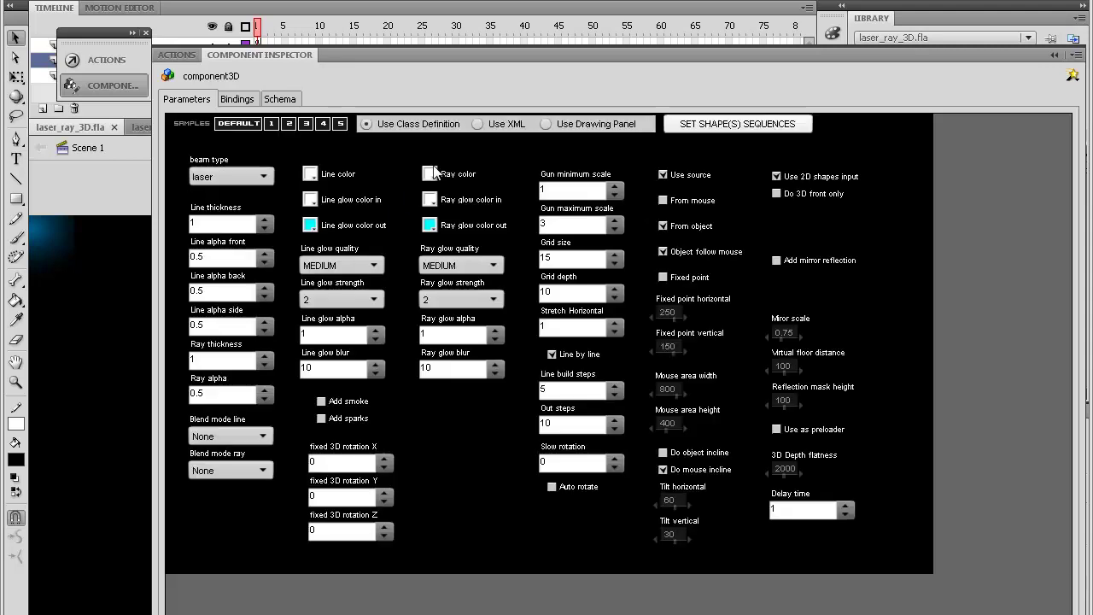
left_click(1055, 56)
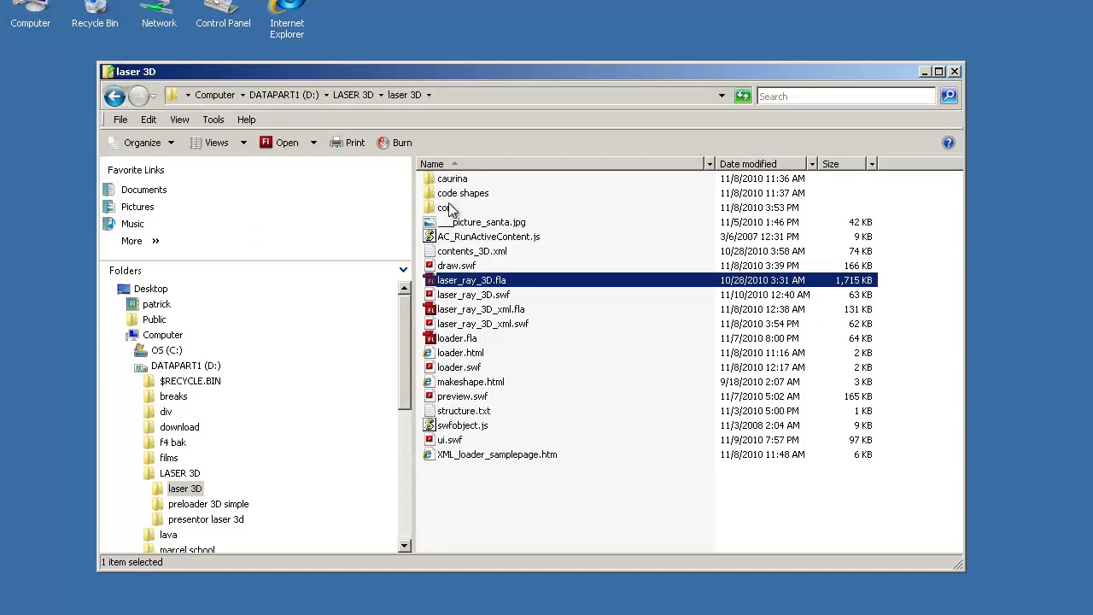
Navigate through com and its subfolder into laser3d and select definitions3D.as.
double_click(451, 208)
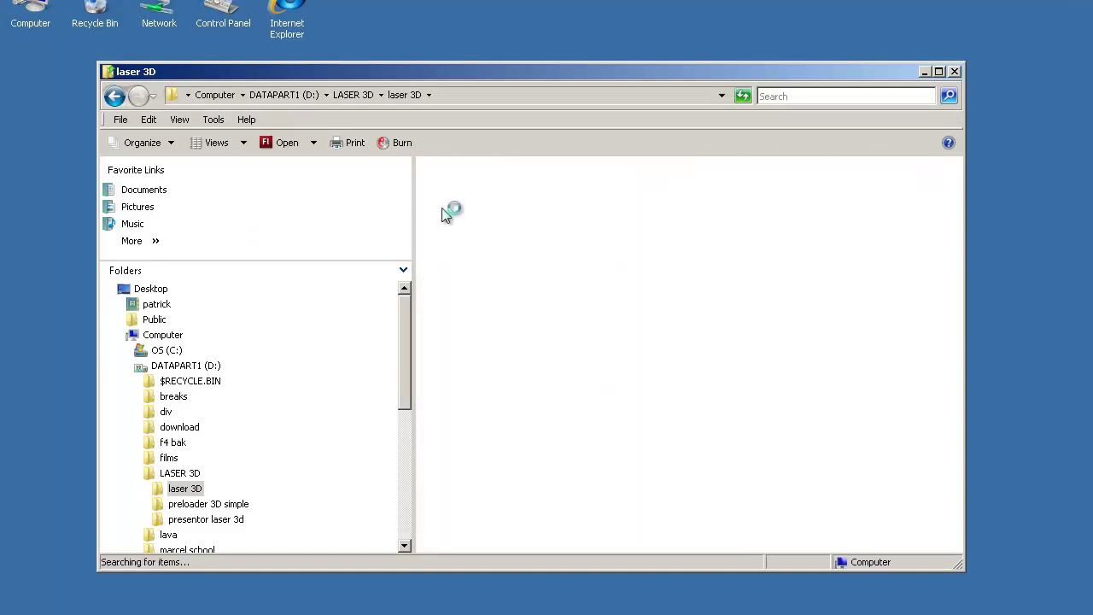
double_click(461, 193)
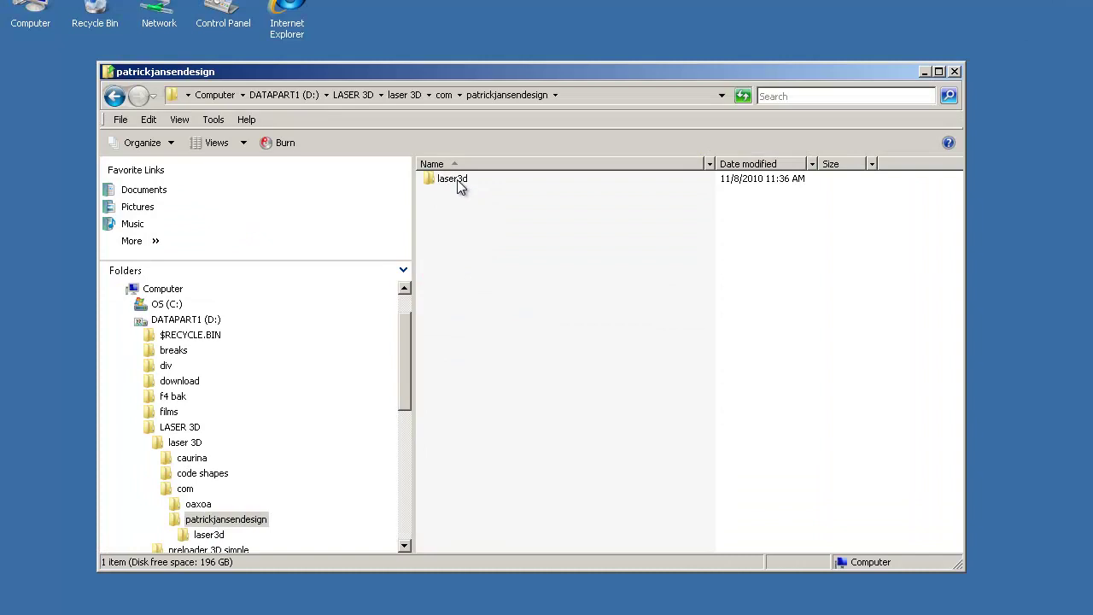
double_click(456, 181)
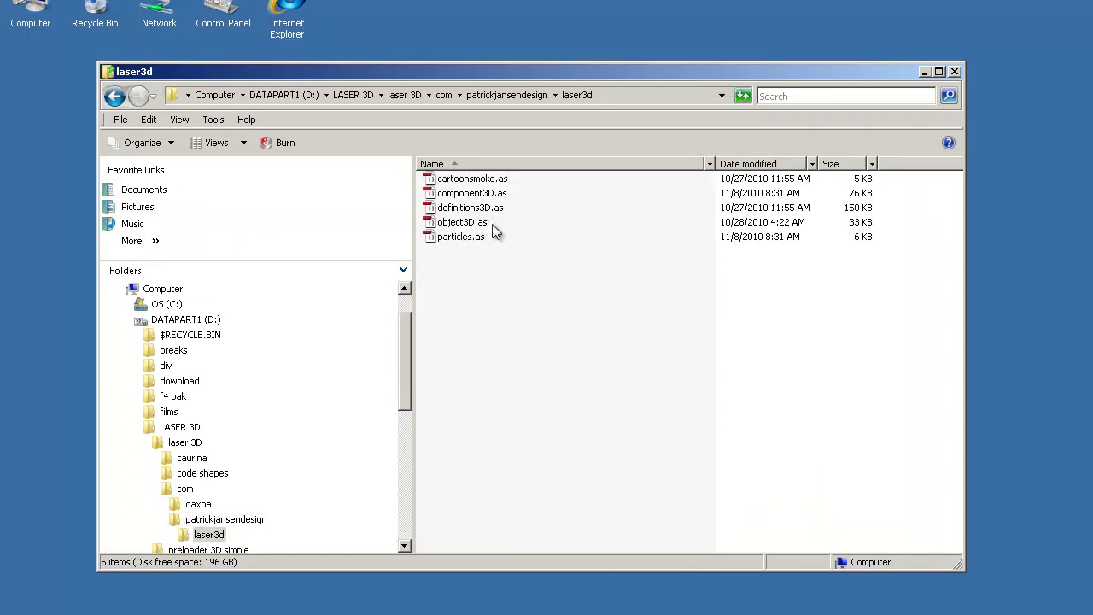
left_click(483, 209)
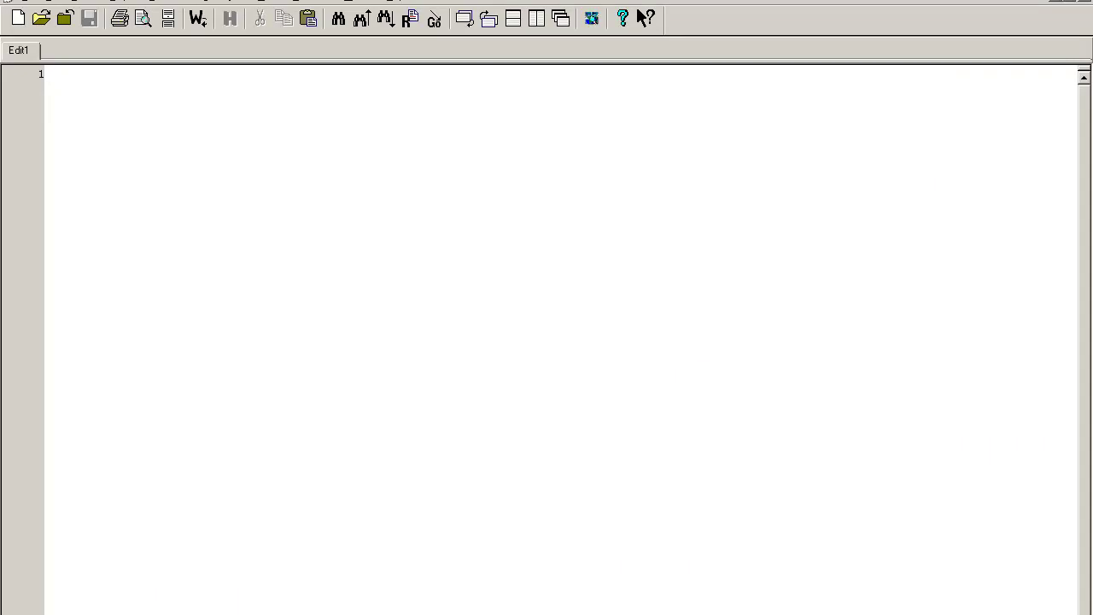
Open definitions3D.as in the text editor, scroll to the sans_S points, then minimise it.
key("alt+Tab")
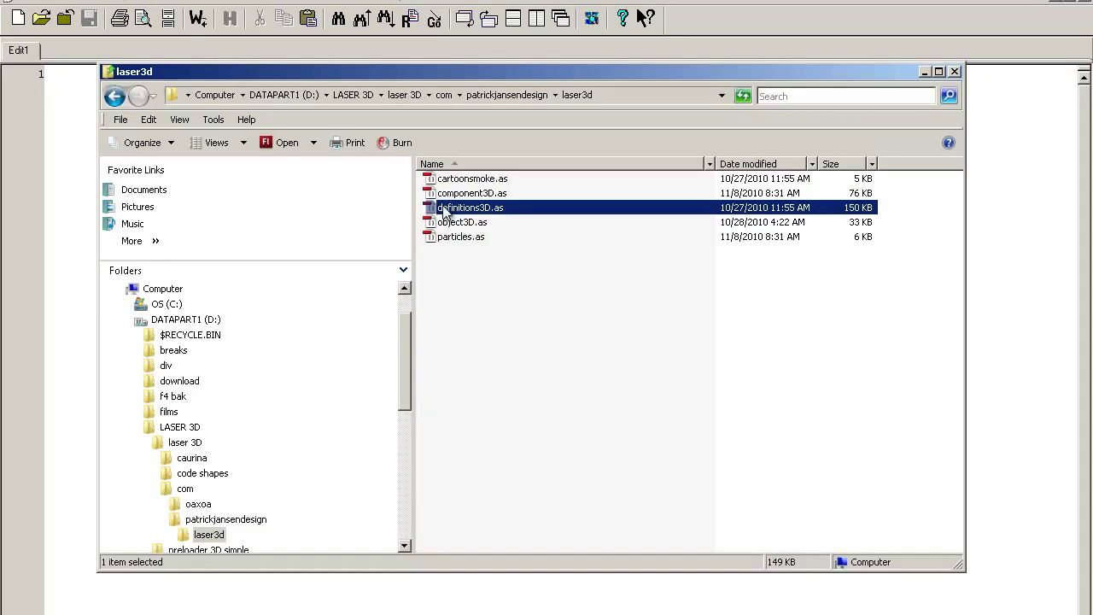
left_click_drag(444, 212, 56, 213)
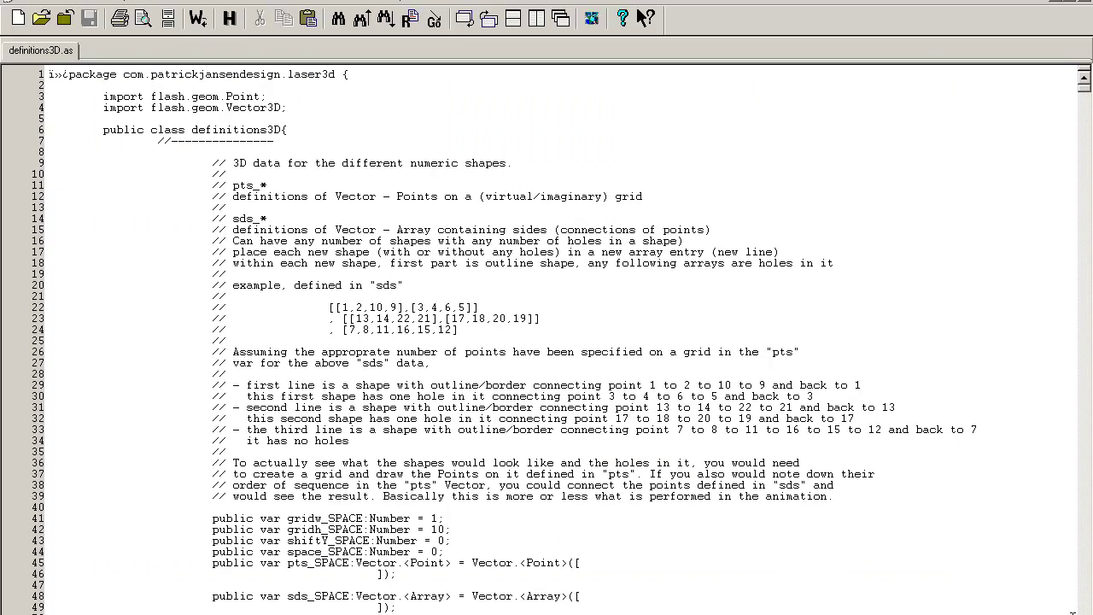
left_click_drag(1085, 87, 1059, 156)
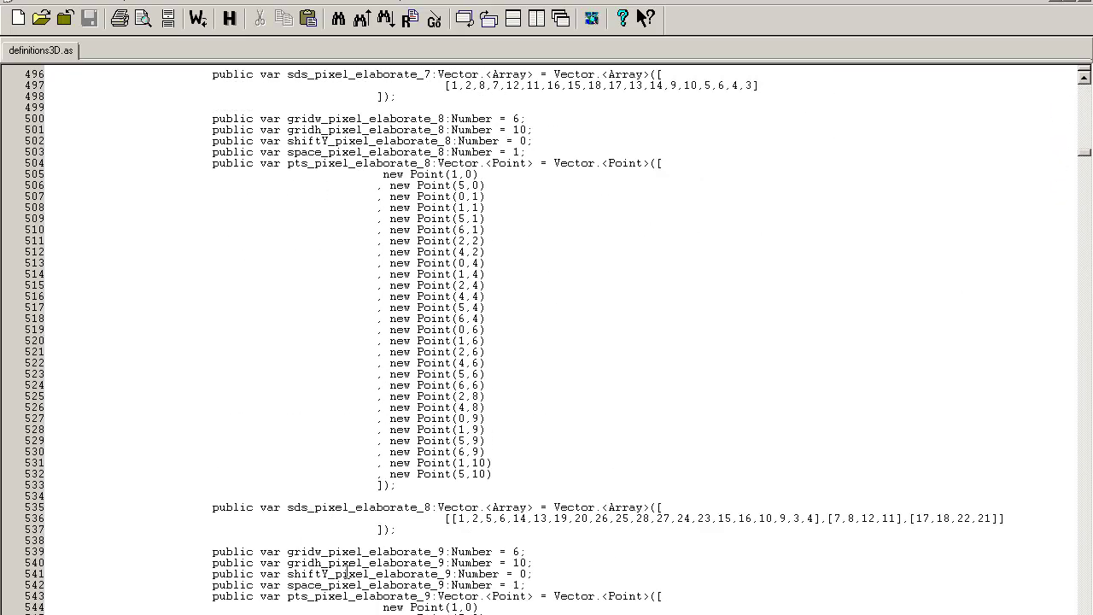
left_click_drag(1083, 154, 1078, 449)
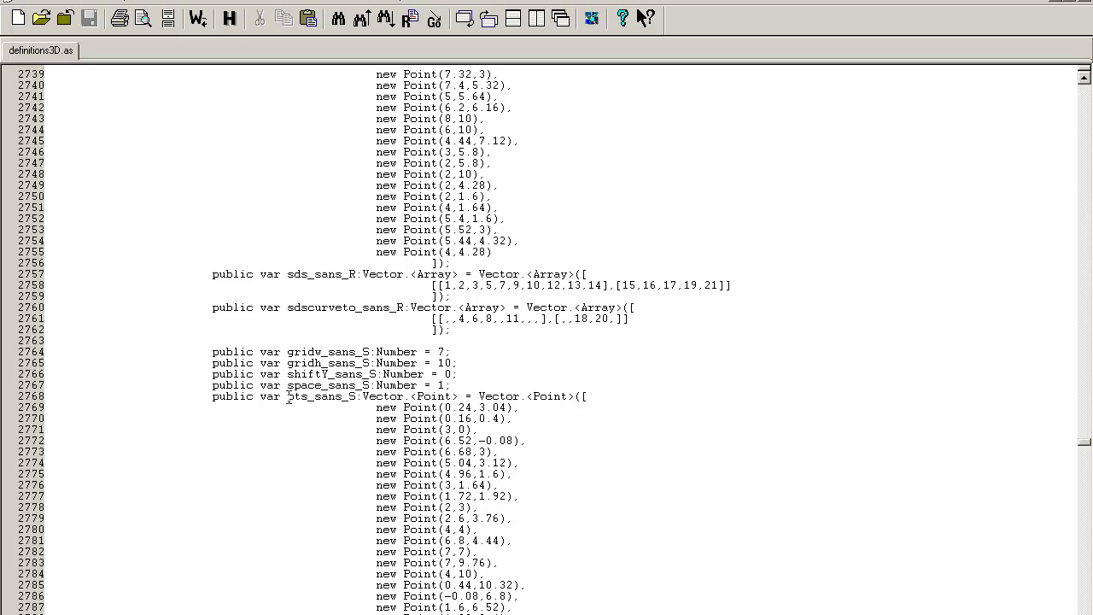
left_click_drag(288, 396, 308, 397)
left_click(308, 396)
left_click(1059, 3)
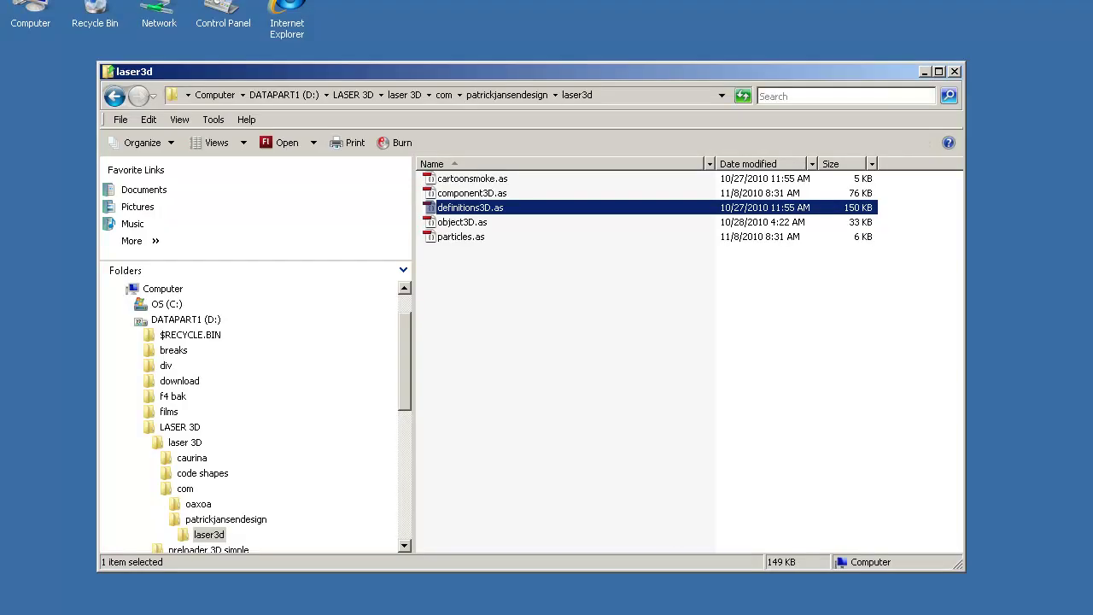
Bring up the laser component's shape sequence editor in Flash.
key("alt+Tab")
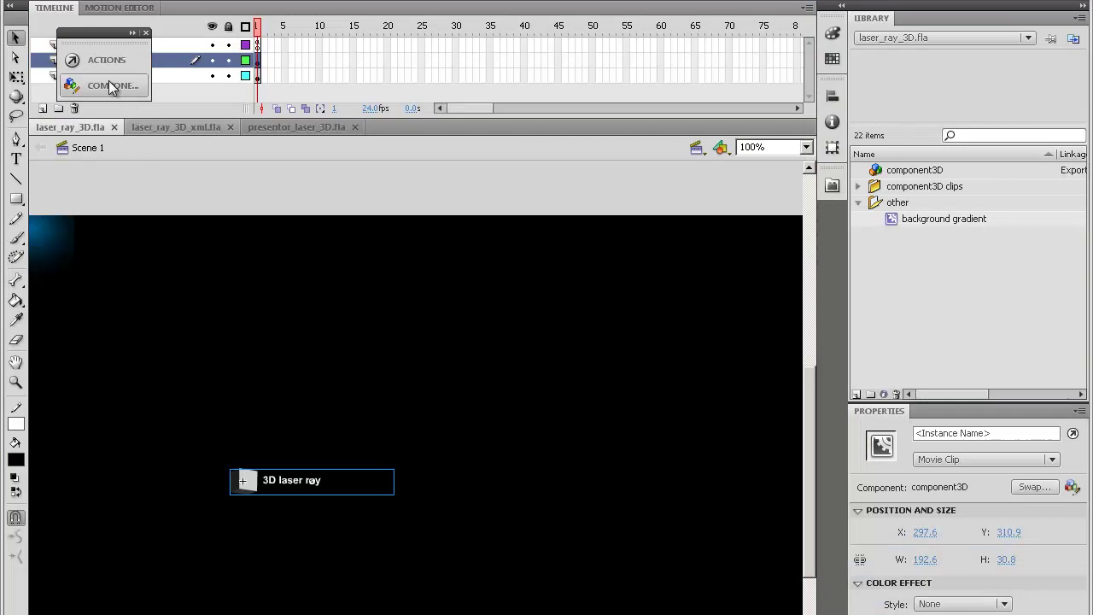
left_click(108, 83)
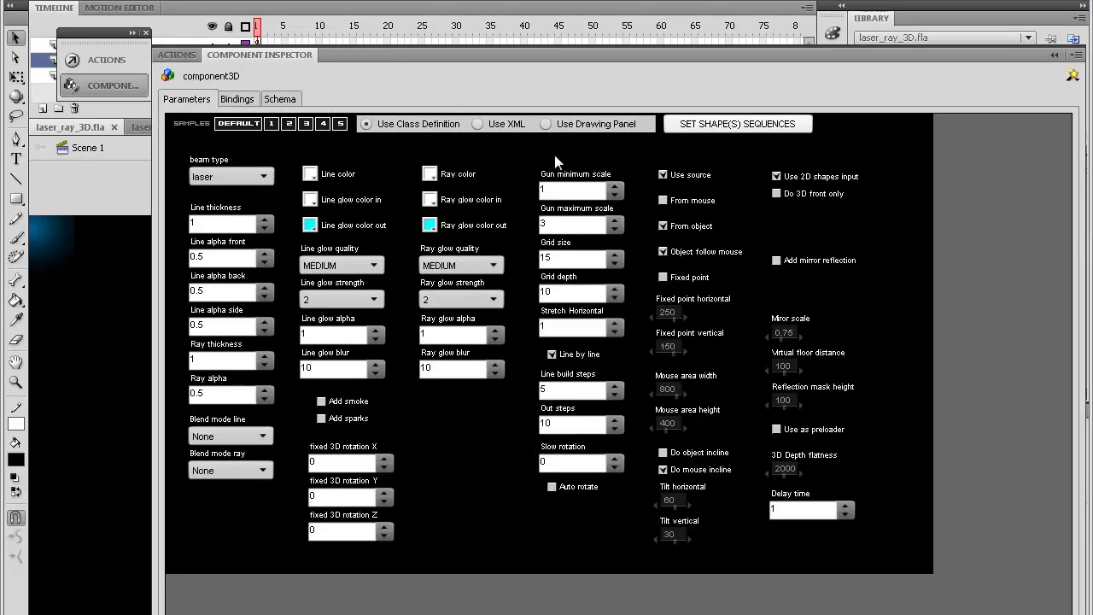
left_click(698, 126)
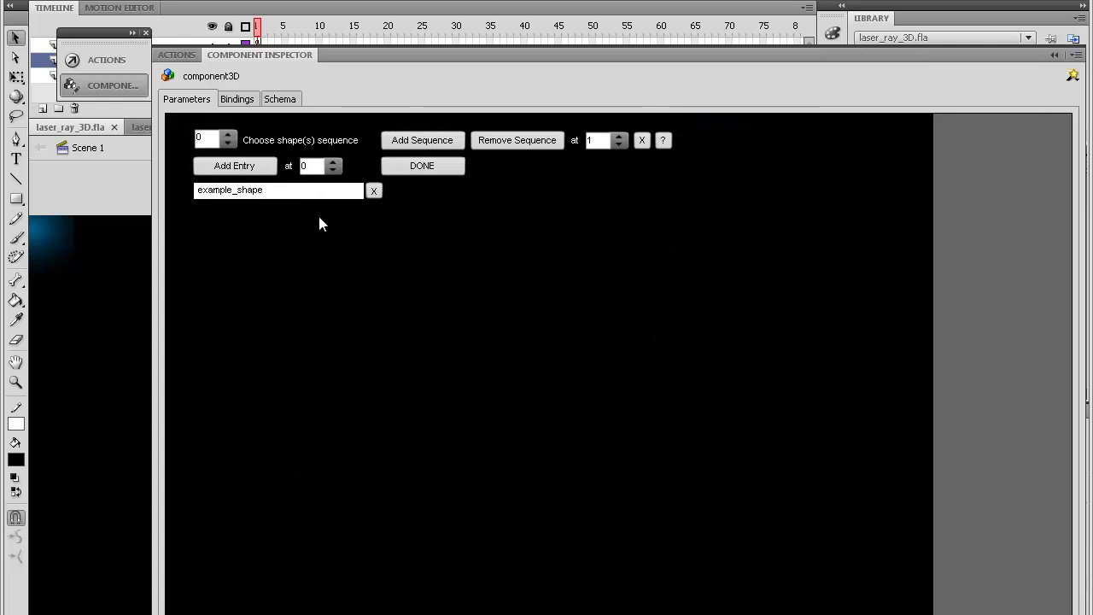
Replace the example_shape entry with serif_a, apply it, and test the movie.
double_click(260, 193)
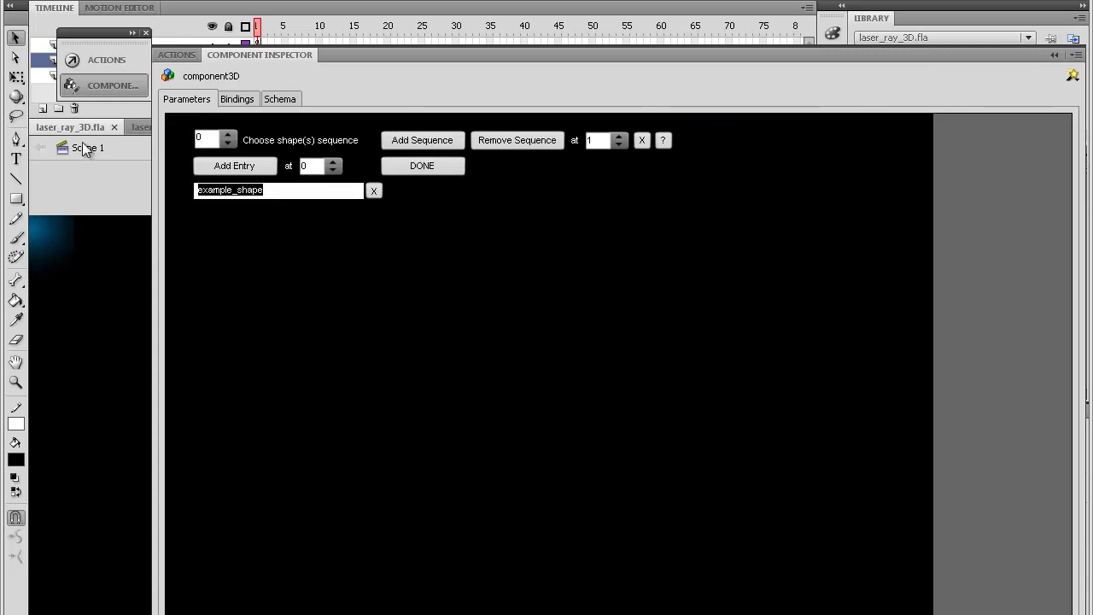
type("sans")
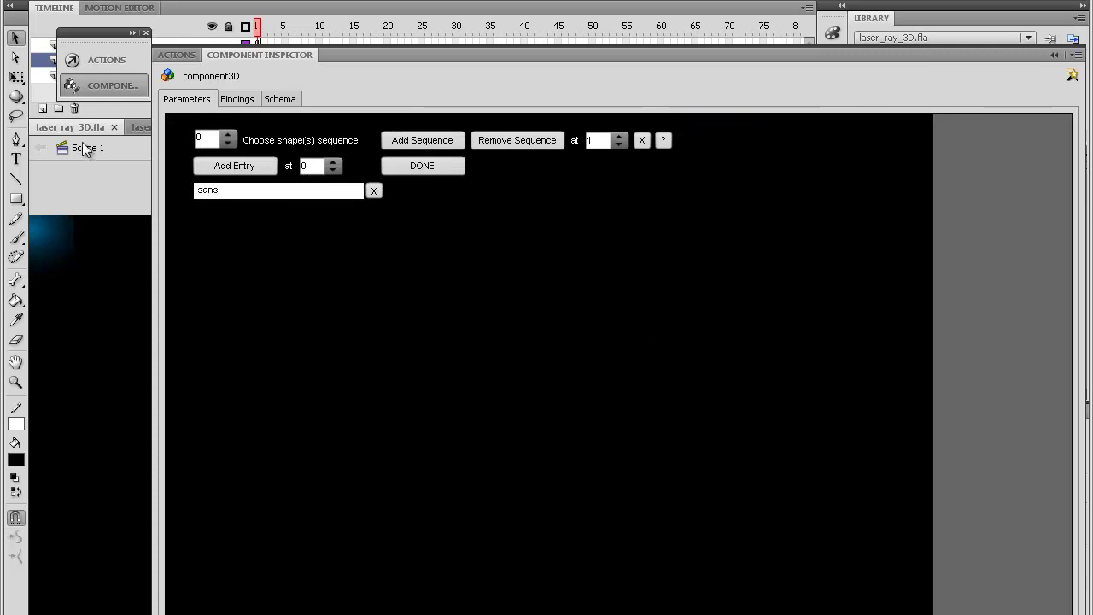
key("BackSpace")
key("BackSpace")
type("eri")
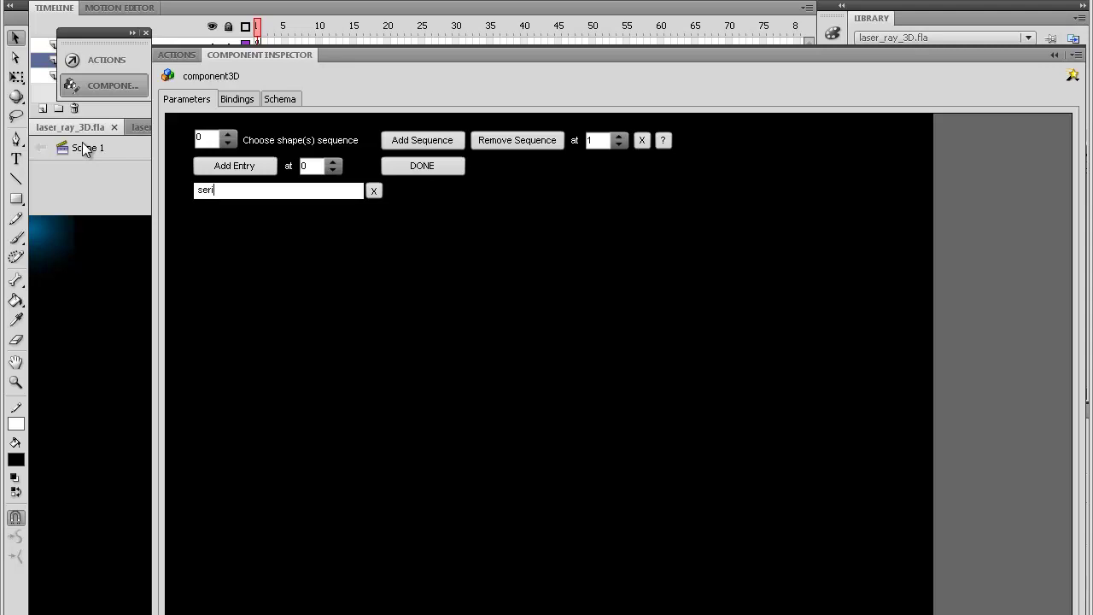
type("f_s")
left_click(427, 166)
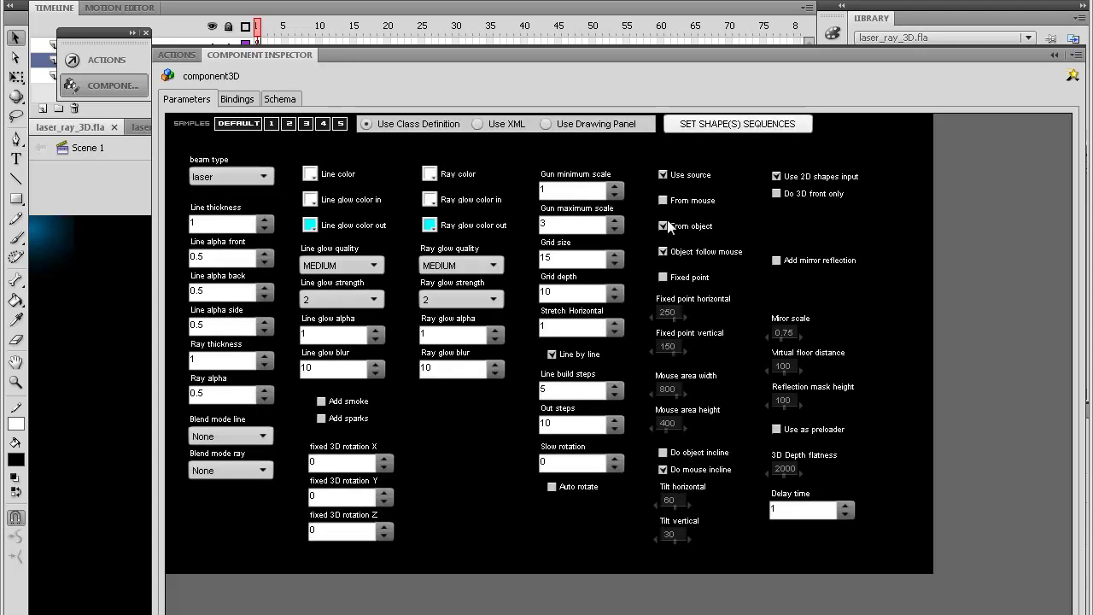
key("ctrl+Return")
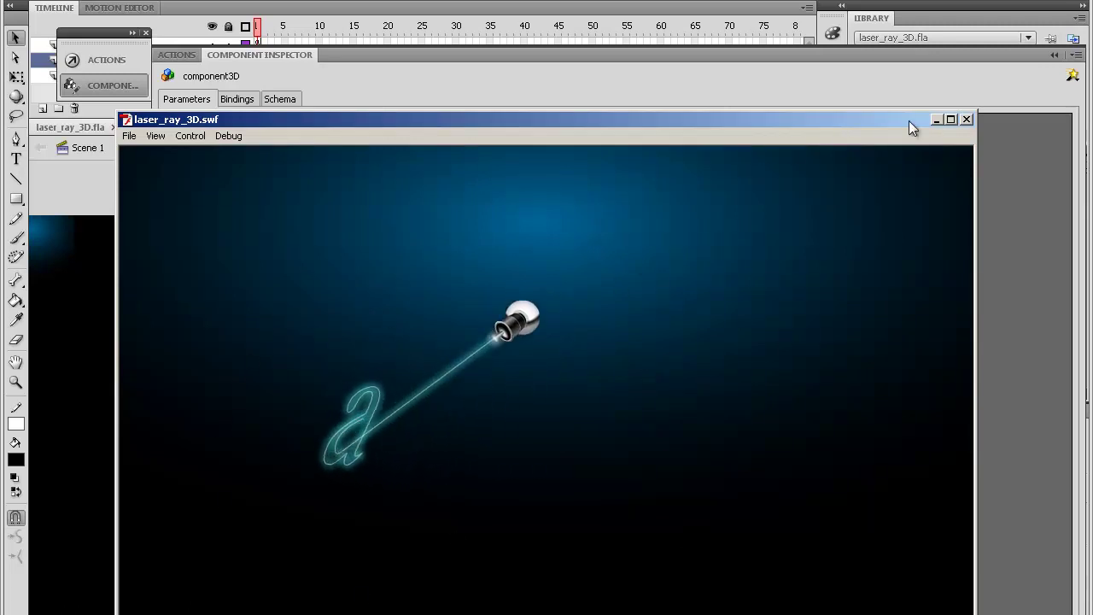
Close the test movie and return to the shape sequence editor.
left_click(967, 119)
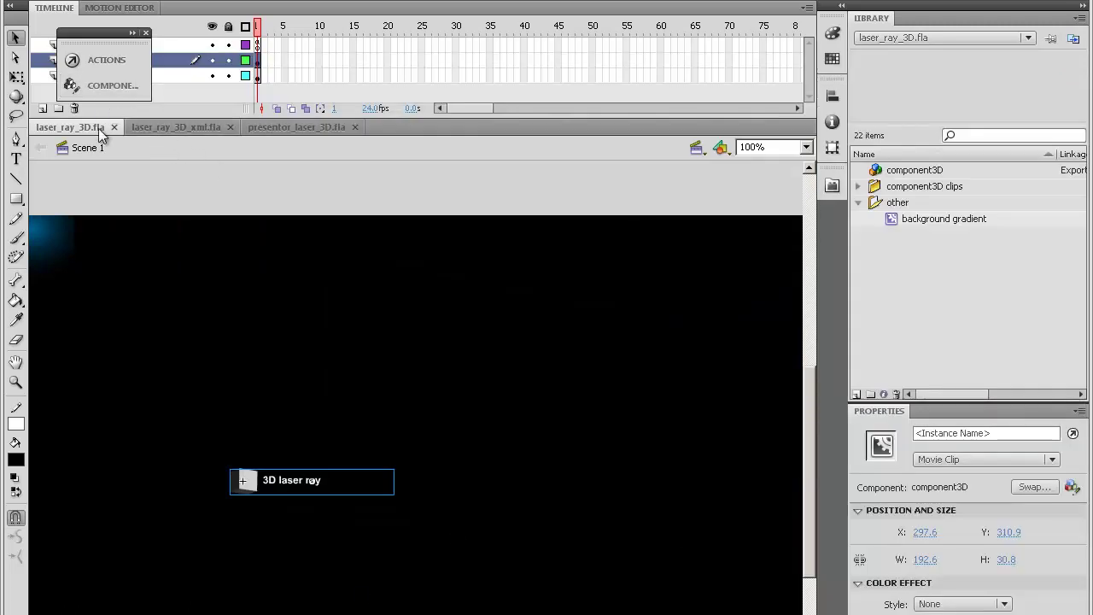
left_click(112, 87)
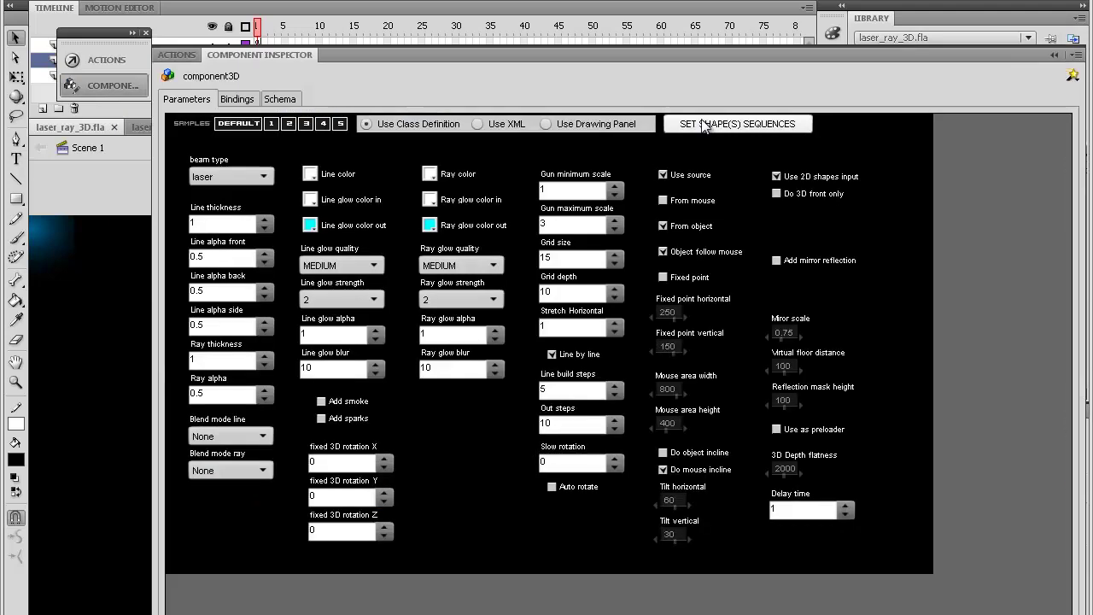
left_click(708, 125)
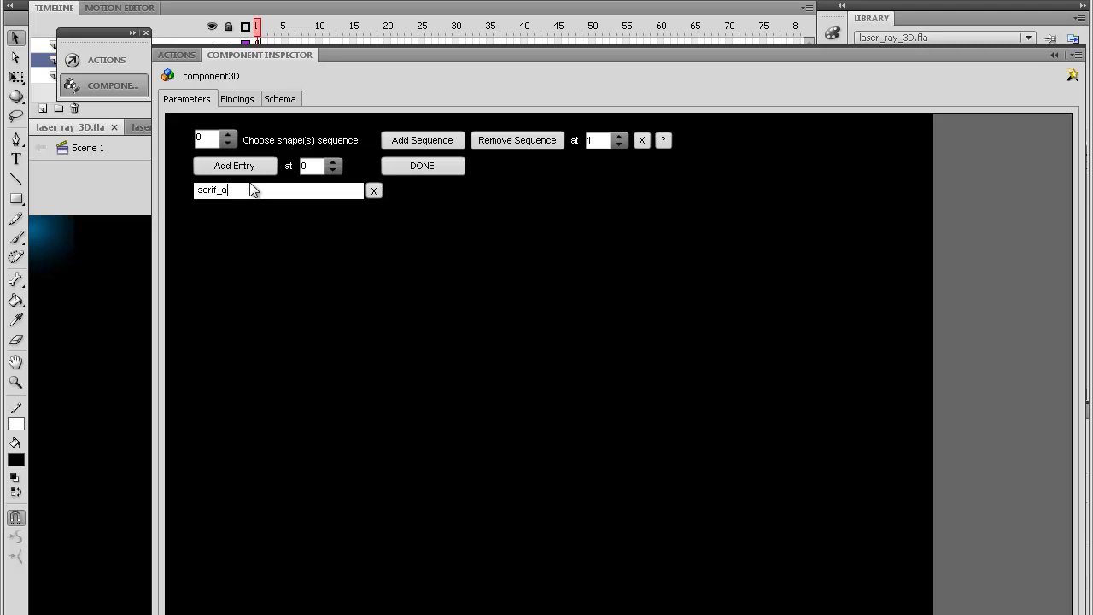
Replace serif_a with a FONT_SERIF+ text sequence, test it drawing AB, then close it.
key("ctrl+a")
type("FO")
type("NT")
type("+")
left_click(424, 170)
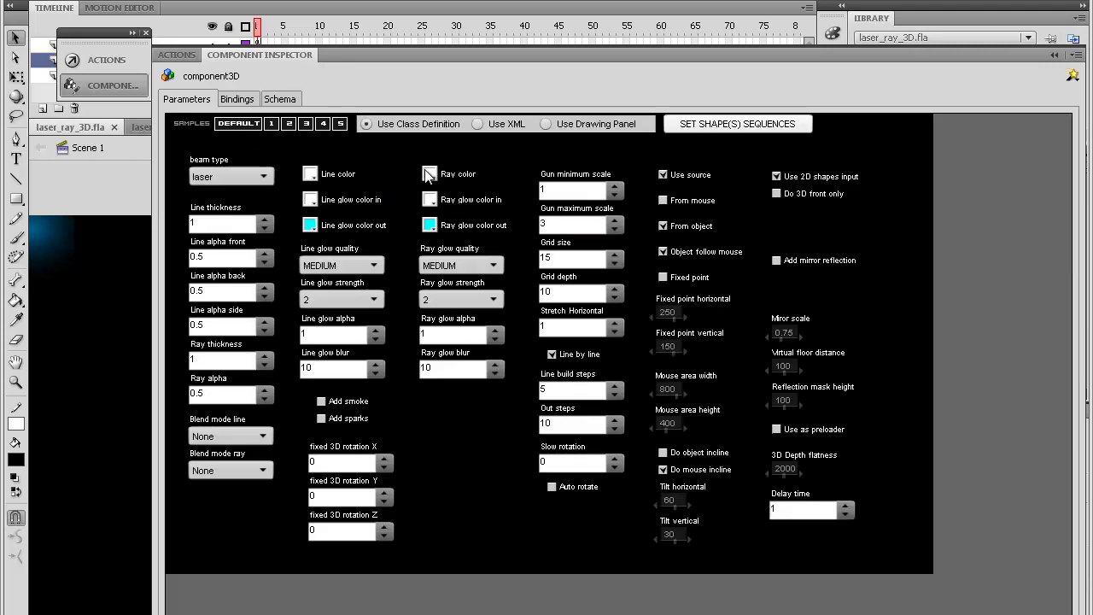
key("ctrl+Return")
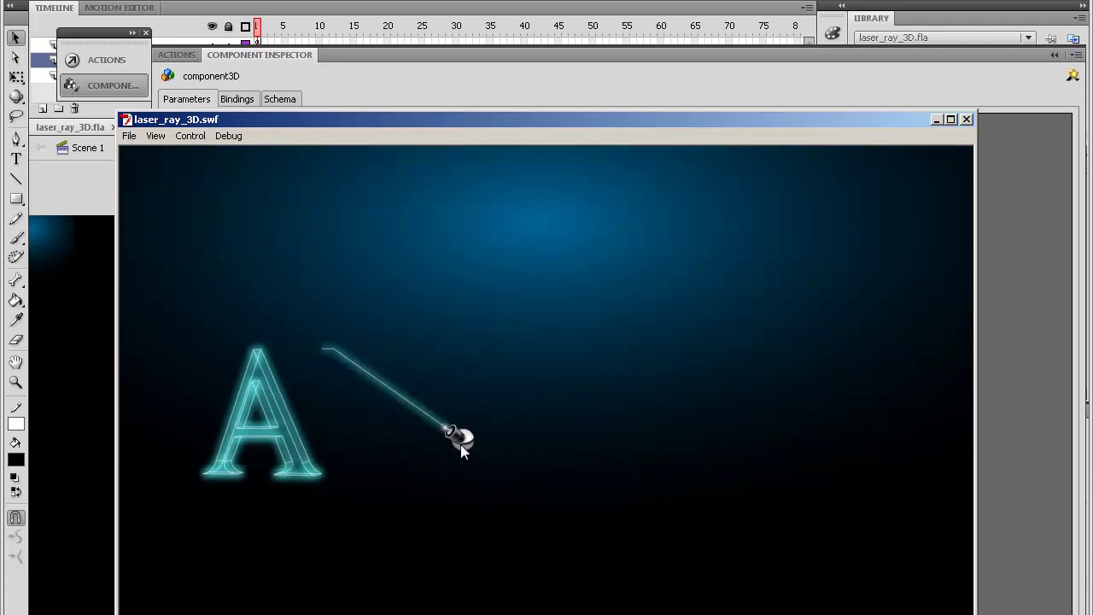
left_click(966, 119)
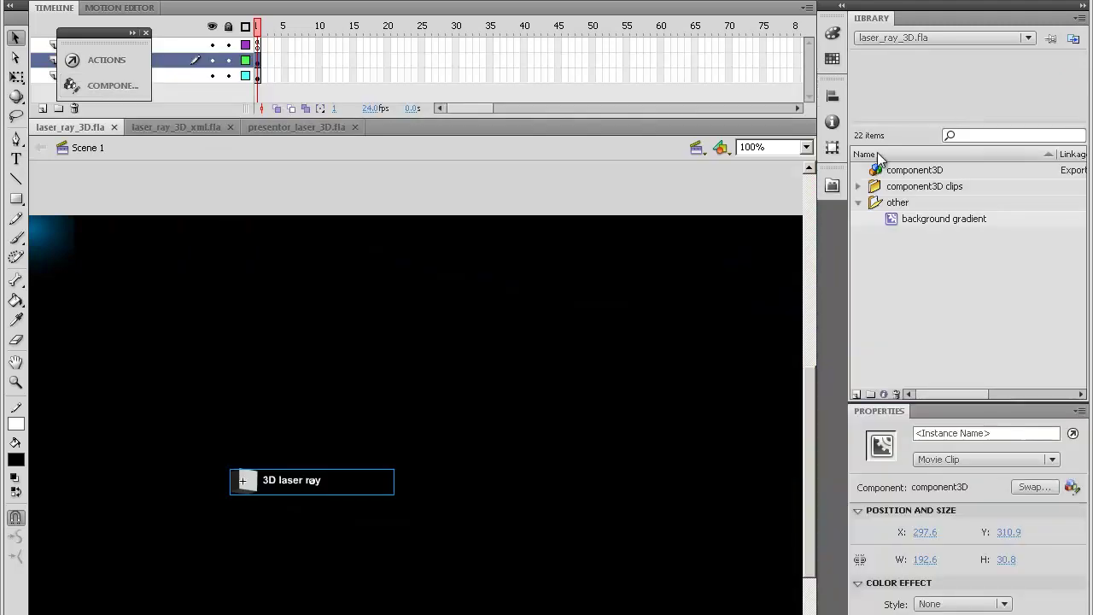
Rename the FONT_SERIF_ABC entry to serif_a and add two more entries.
left_click(115, 87)
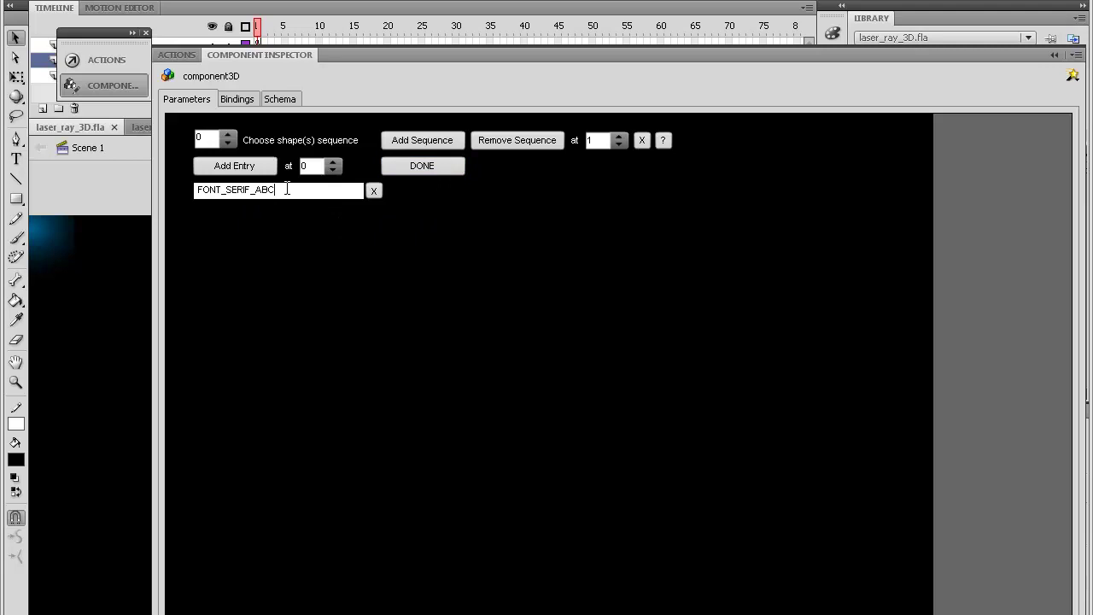
left_click_drag(287, 189, 98, 189)
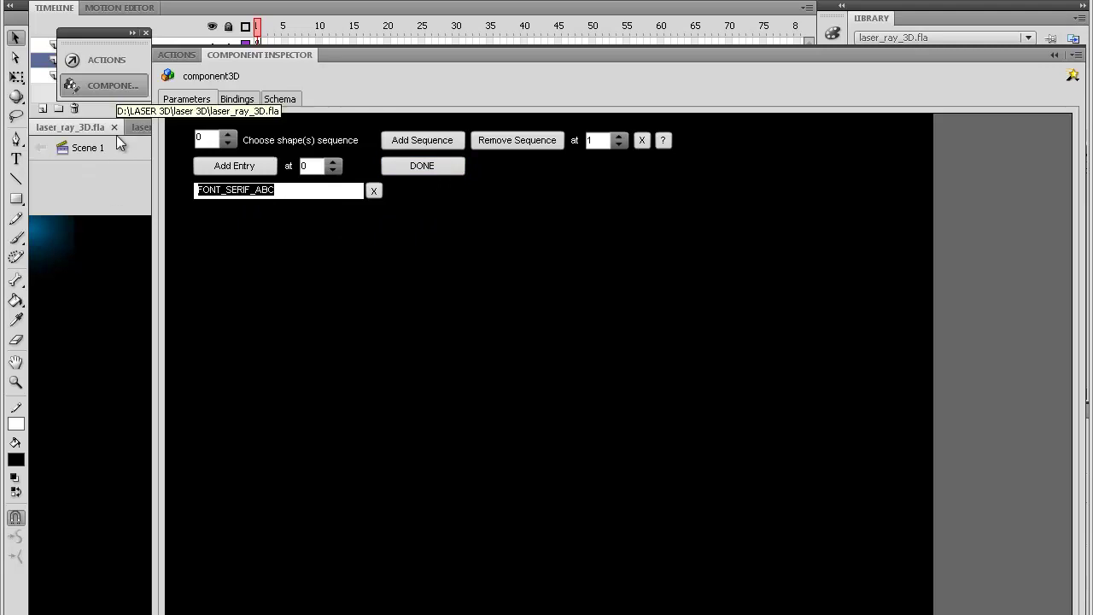
key("BackSpace")
type("serif")
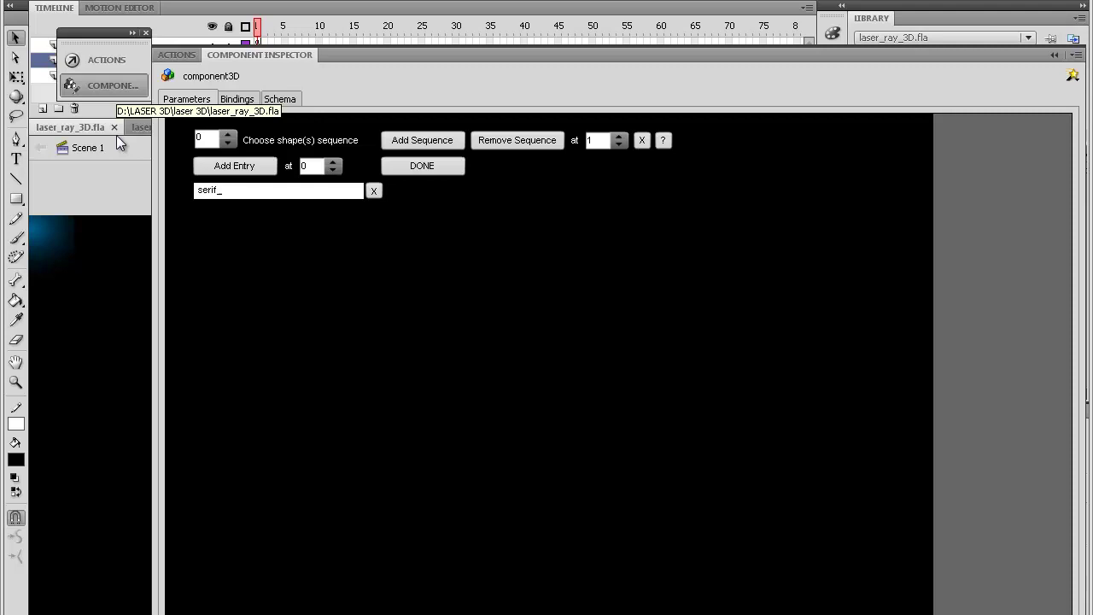
type("_a")
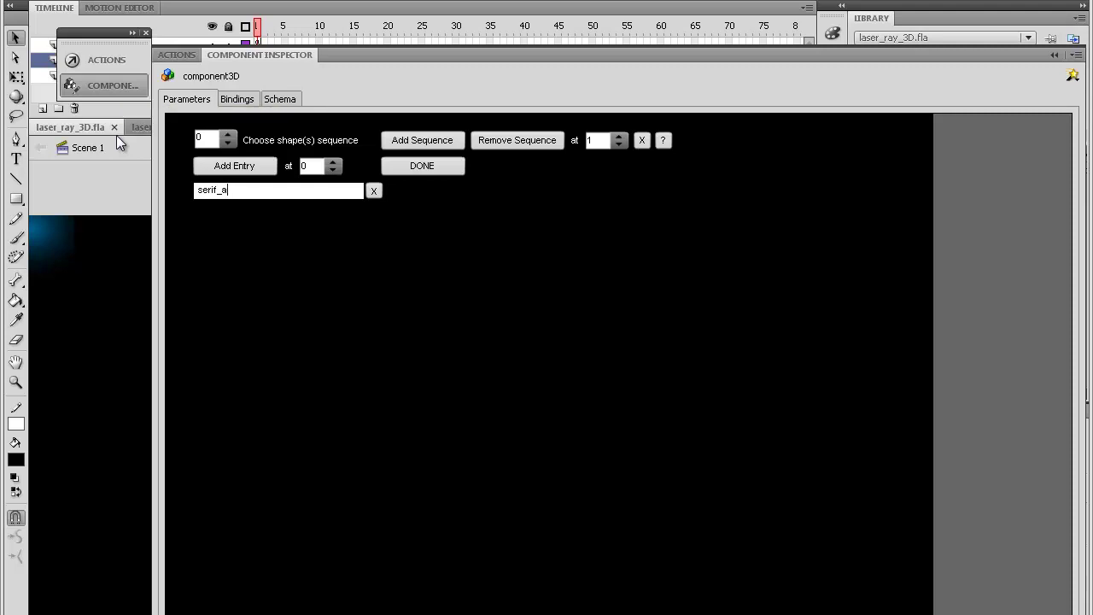
left_click(225, 168)
left_click(226, 171)
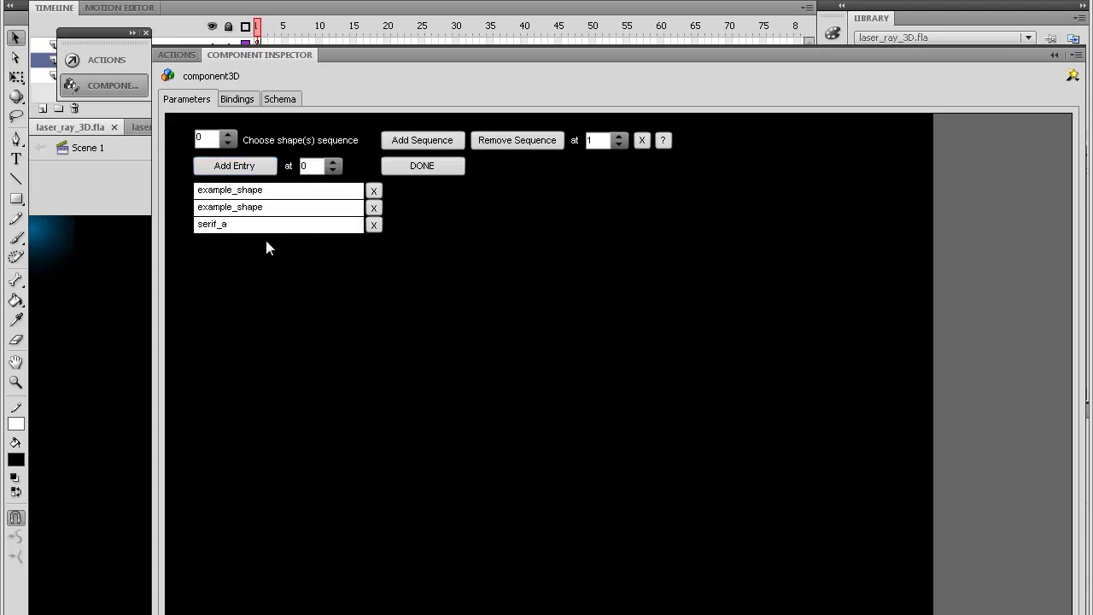
Copy the serif_a name and paste it over both new example_shape entries.
double_click(213, 227)
right_click(214, 226)
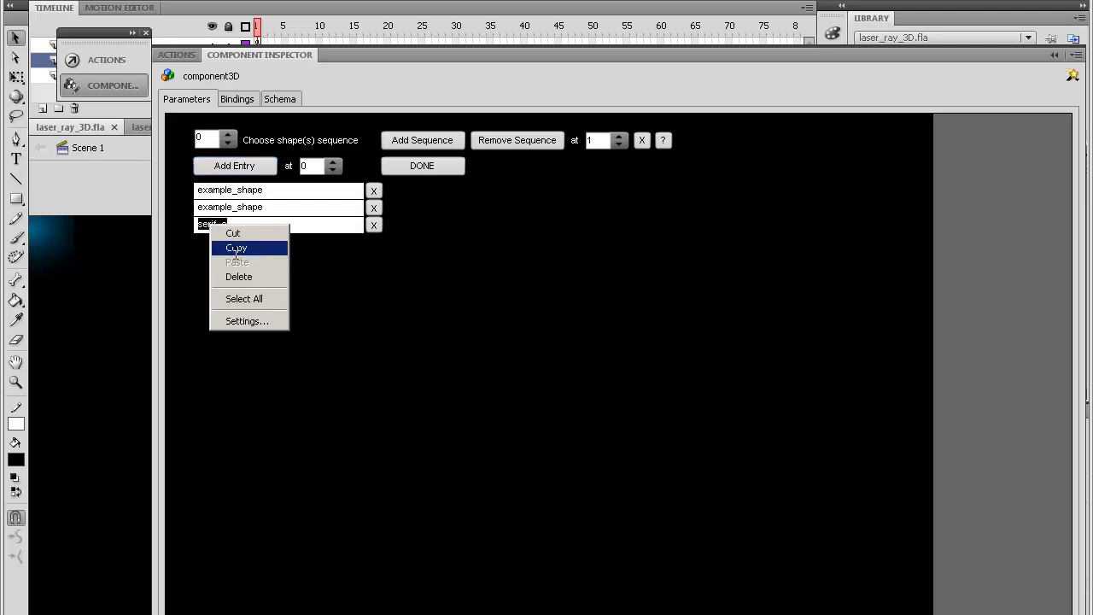
left_click(234, 248)
double_click(216, 207)
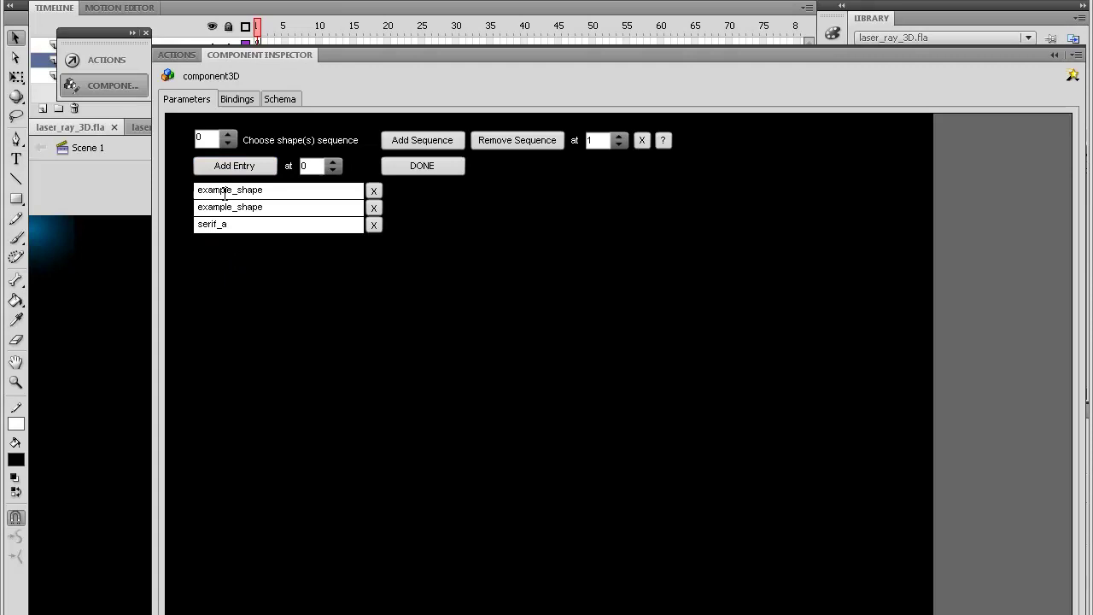
double_click(223, 190)
right_click(225, 193)
left_click(253, 231)
double_click(231, 206)
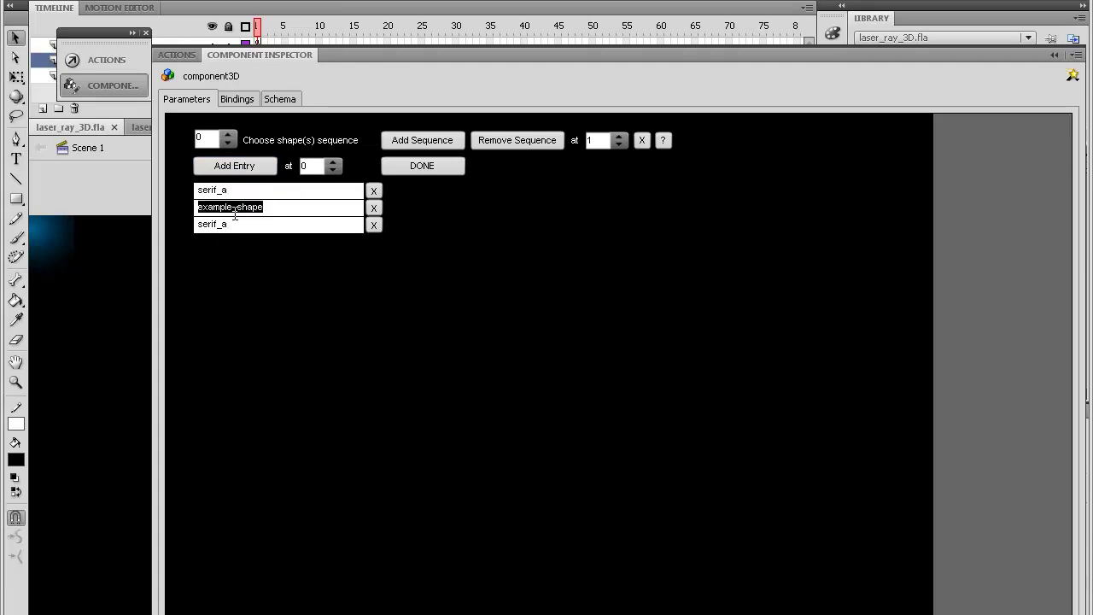
right_click(235, 210)
left_click(262, 252)
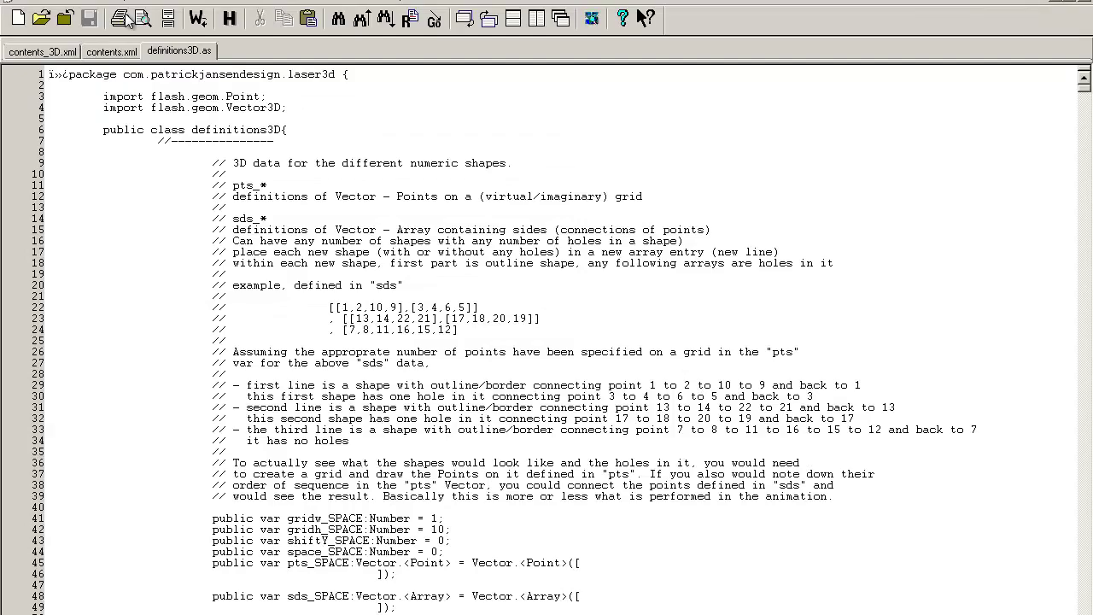
Search definitions3D.as for serif_a and inspect its gridw, gridh and pts lines.
key("ctrl+f")
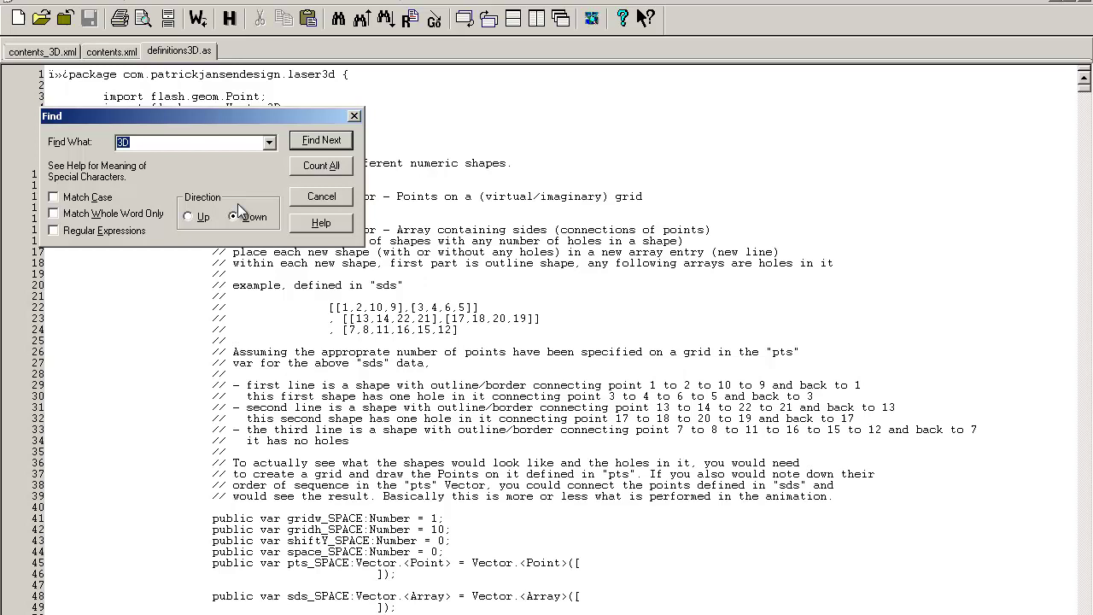
type("serif_a")
key("Return")
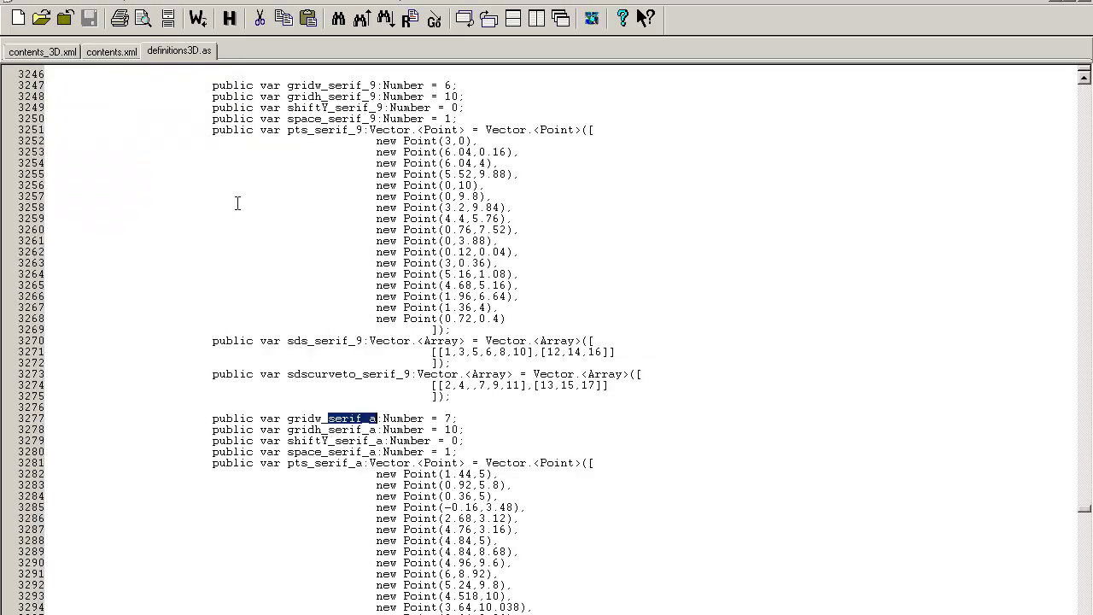
left_click(417, 410)
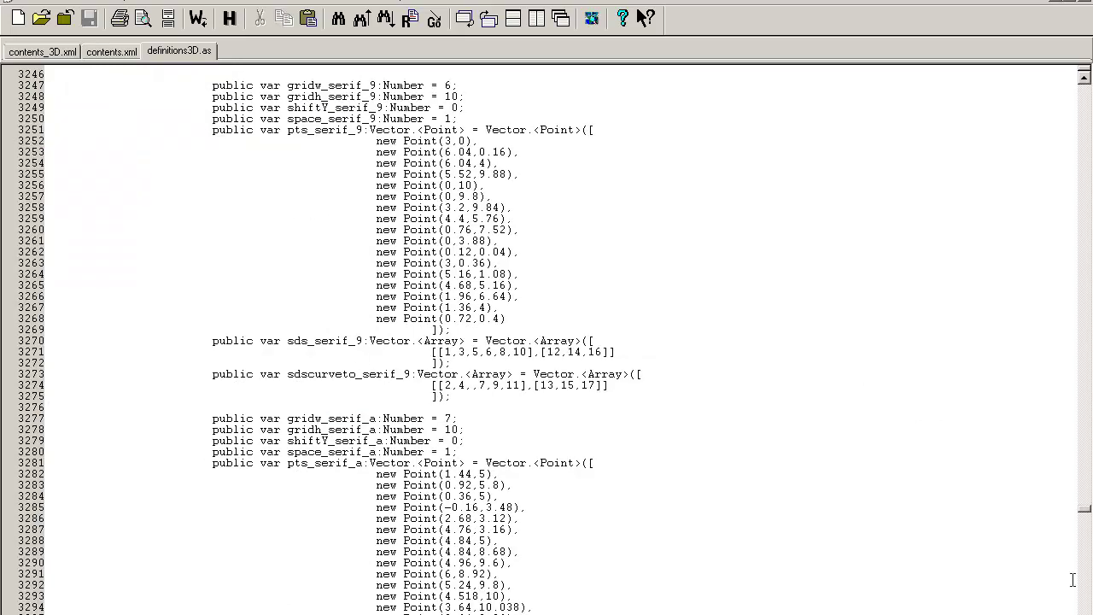
scroll(547, 341, "down", 8)
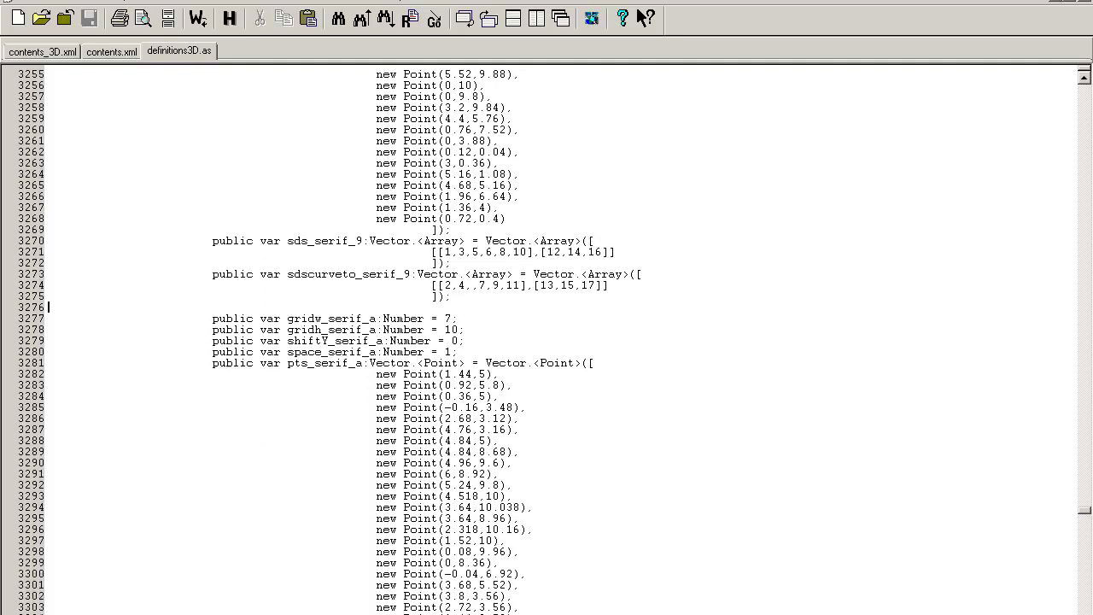
scroll(273, 272, "down", 1)
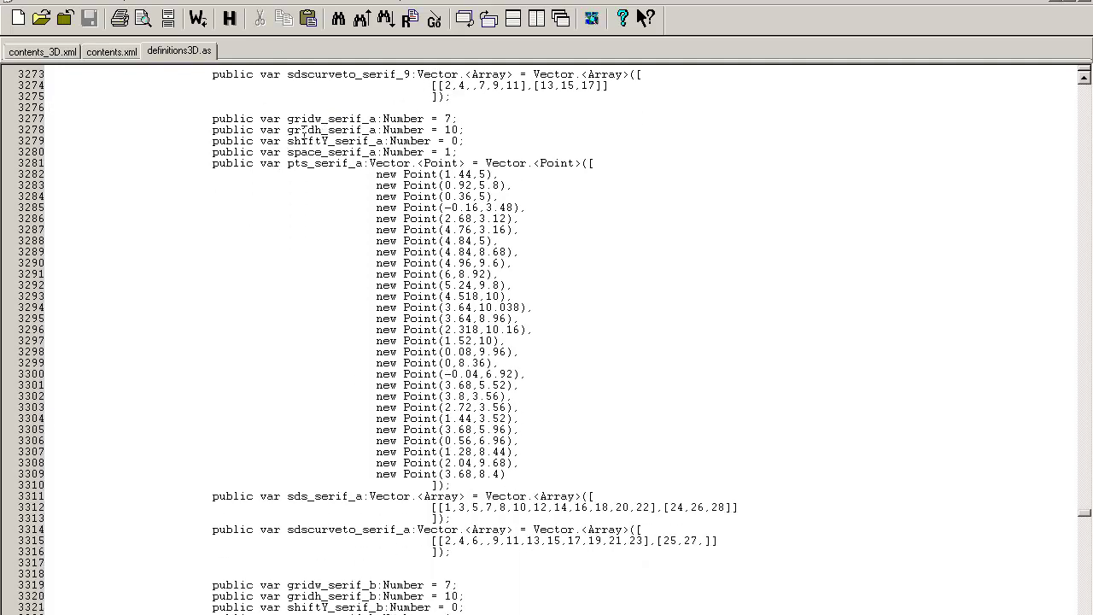
left_click_drag(325, 141, 324, 130)
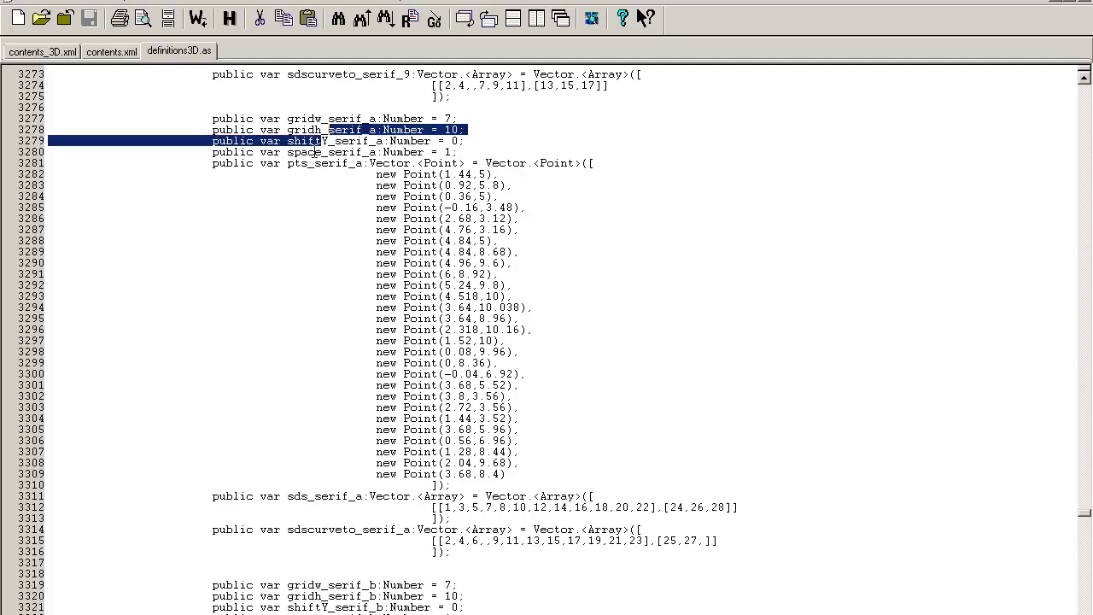
left_click(296, 163)
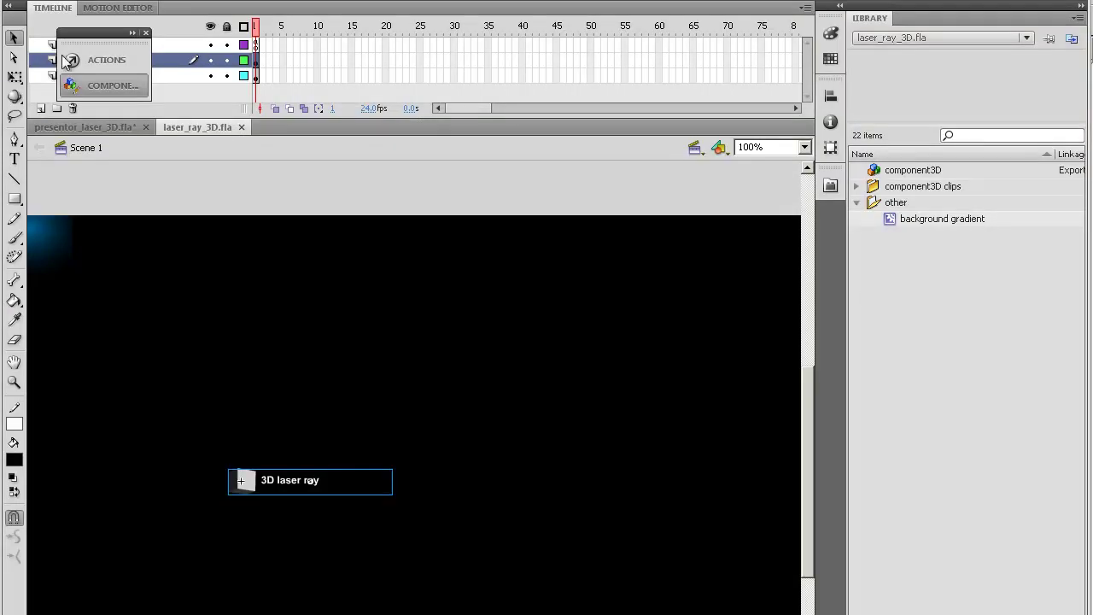
Lower Line build steps to 1 and test the movie drawing serif a and b.
left_click(100, 85)
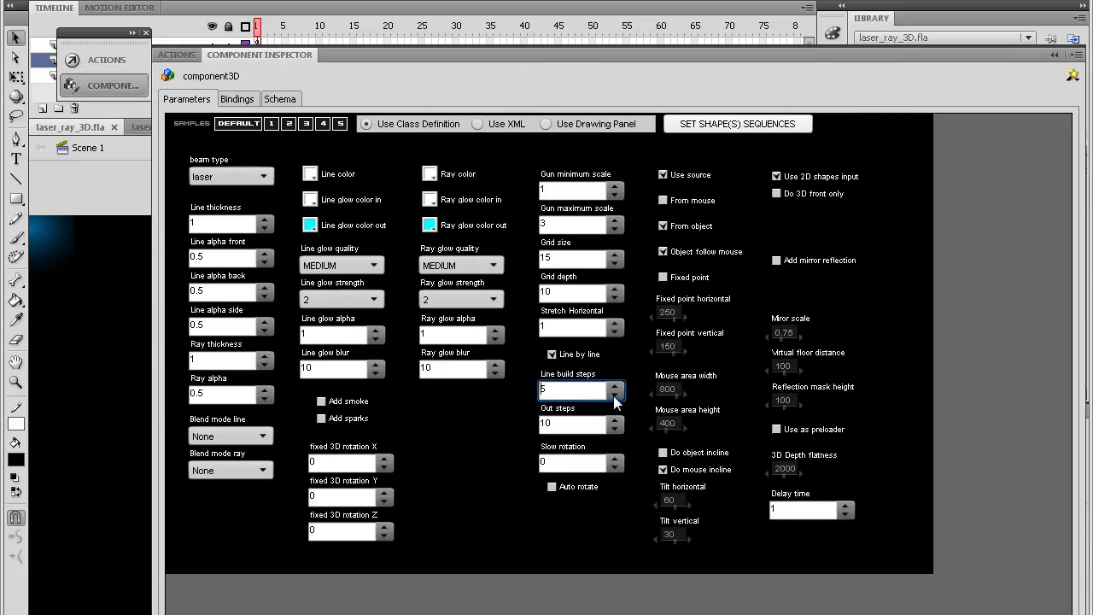
left_click(615, 395)
left_click(615, 394)
key("ctrl+Return")
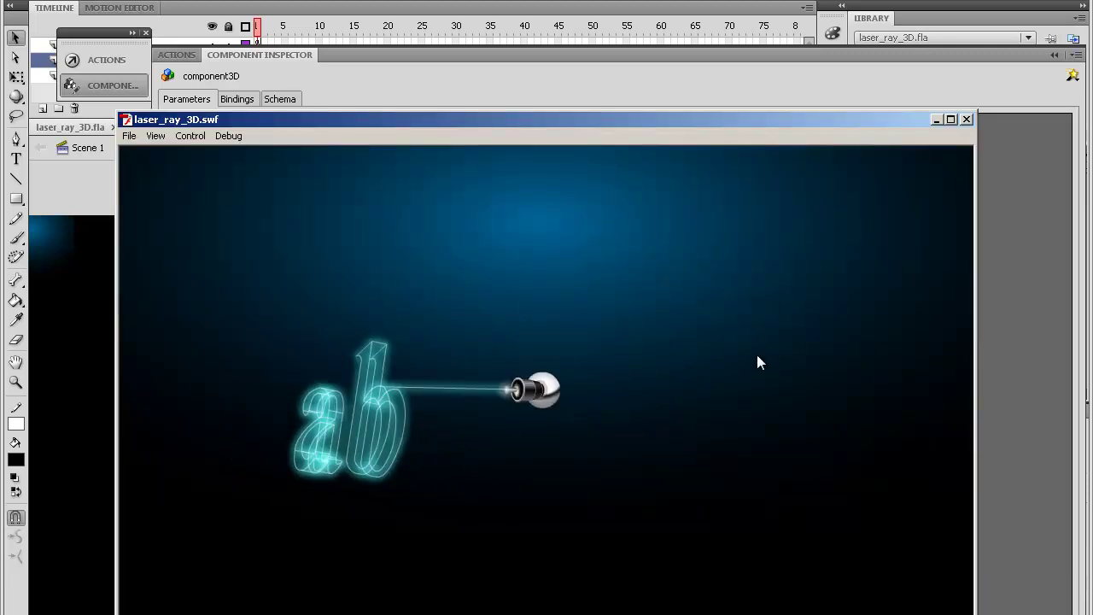
Delete the serif_b and serif_c entries, leaving the first sequence as serif_a only.
key("ctrl+w")
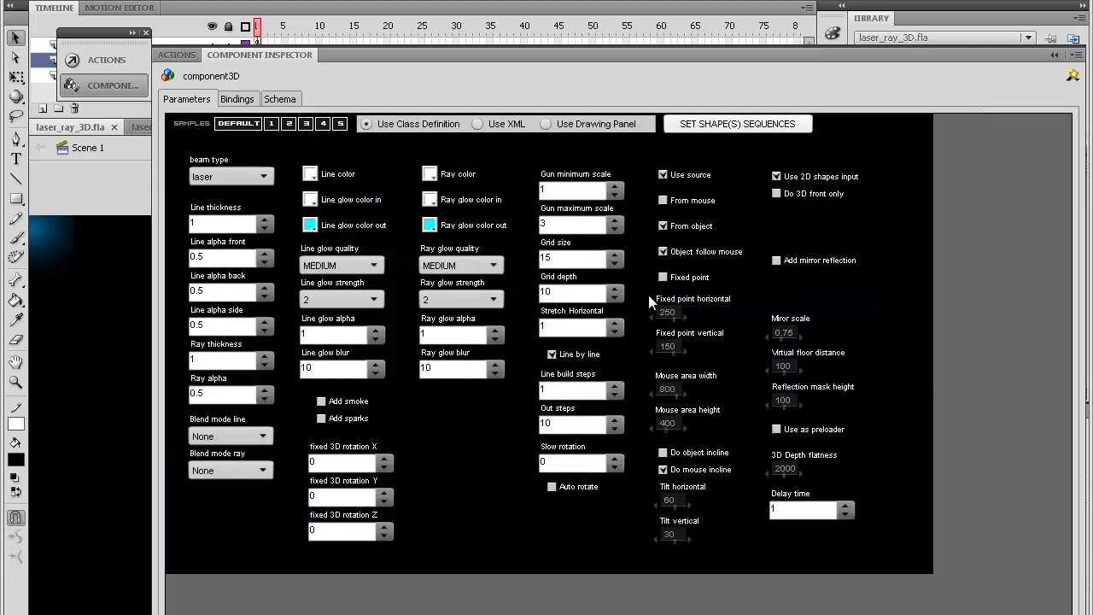
left_click(729, 129)
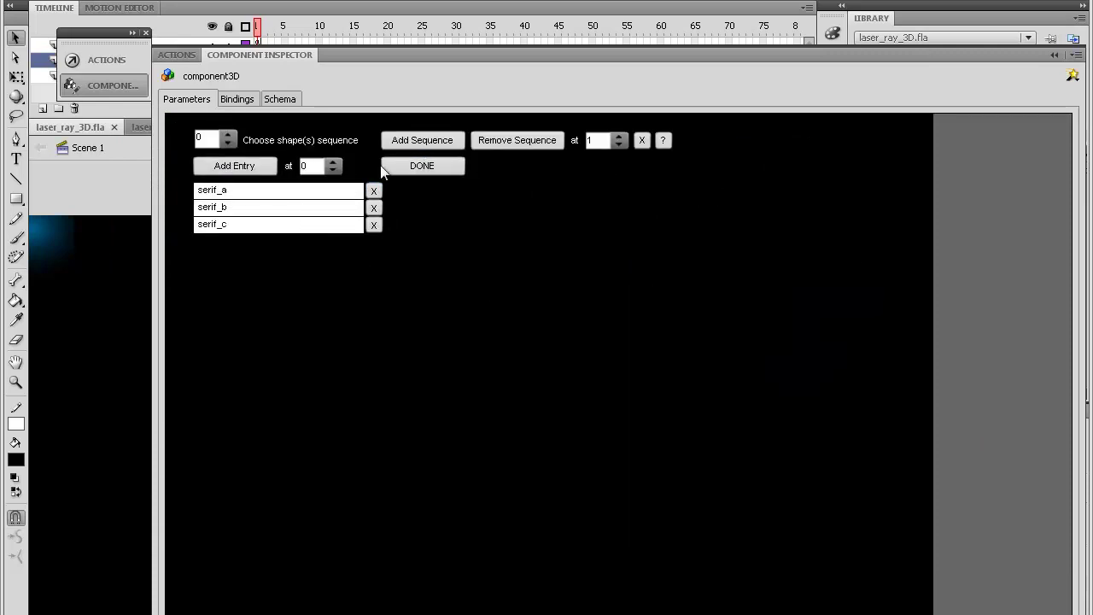
double_click(213, 209)
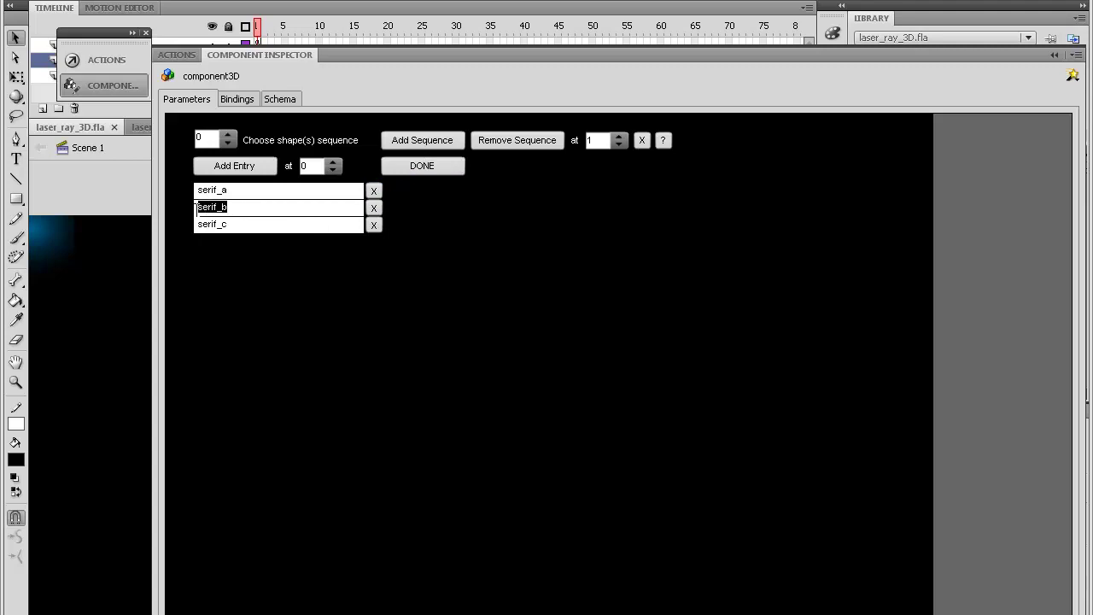
key("BackSpace")
left_click(375, 208)
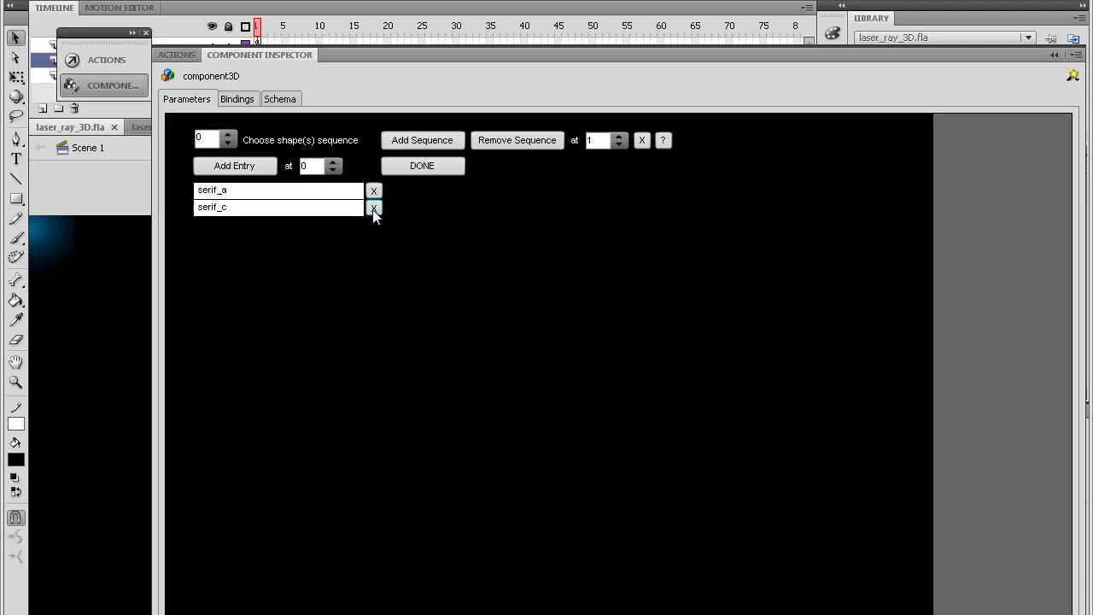
left_click(375, 208)
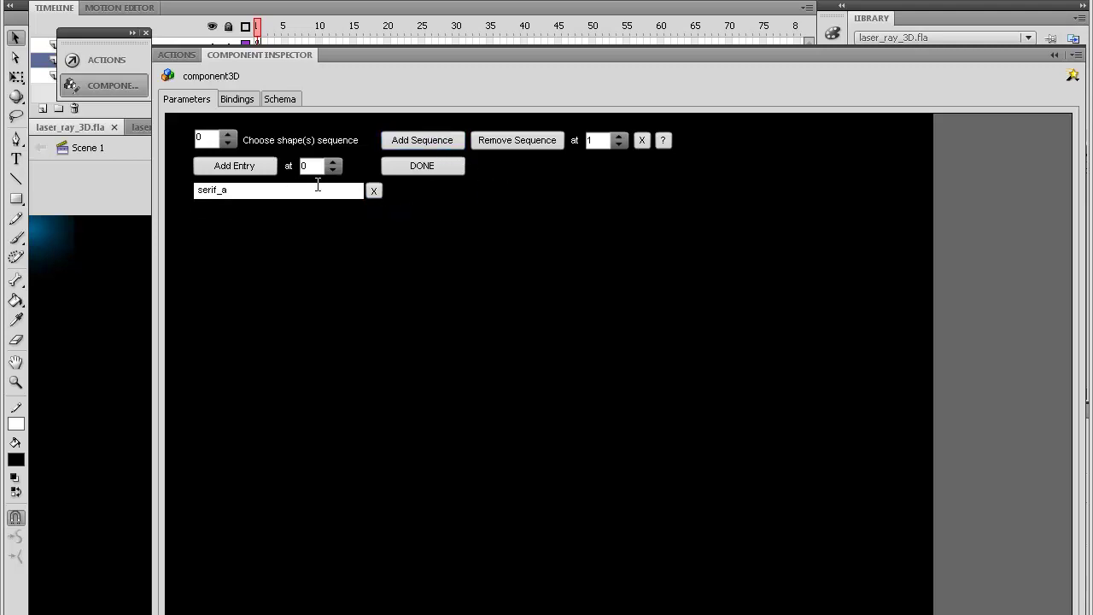
Add a second shape sequence with entries for serif_b and serif_c.
left_click(433, 137)
left_click_drag(272, 192, 182, 190)
type("serif_b")
left_click(246, 168)
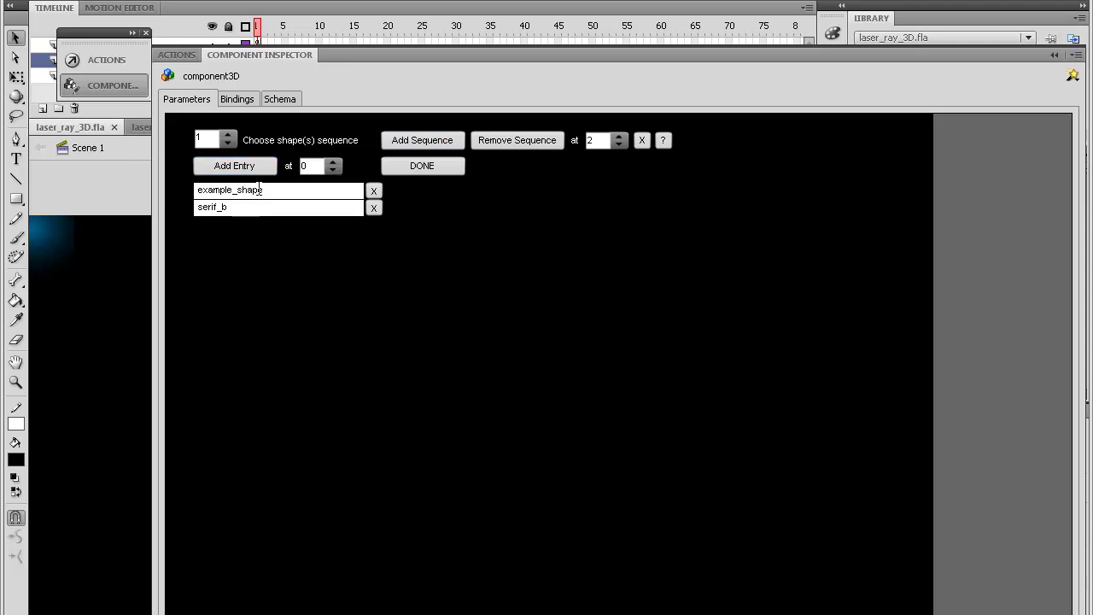
left_click_drag(276, 189, 182, 189)
type("serif_b")
left_click(239, 207)
Add a third shape sequence and enter 'serif_ba' as its glyph entry.
left_click(405, 172)
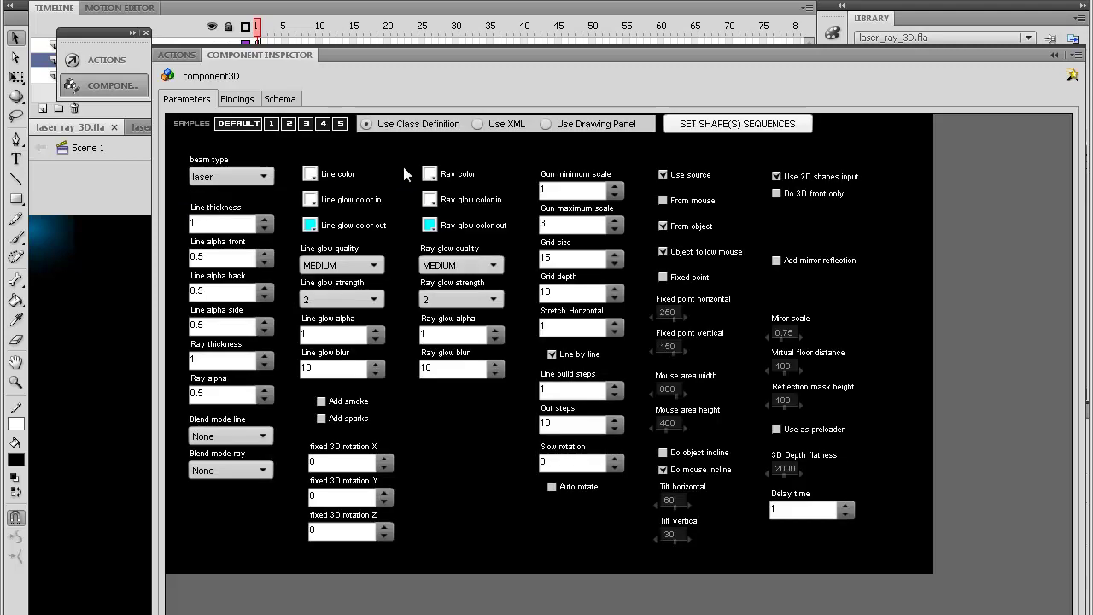
left_click(711, 128)
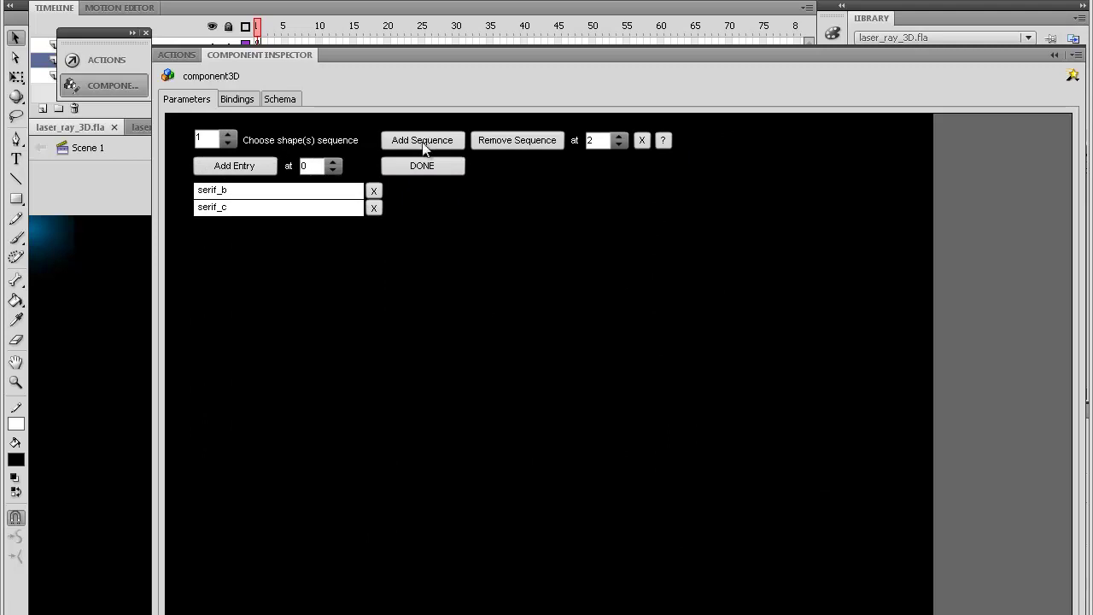
left_click(431, 141)
double_click(270, 188)
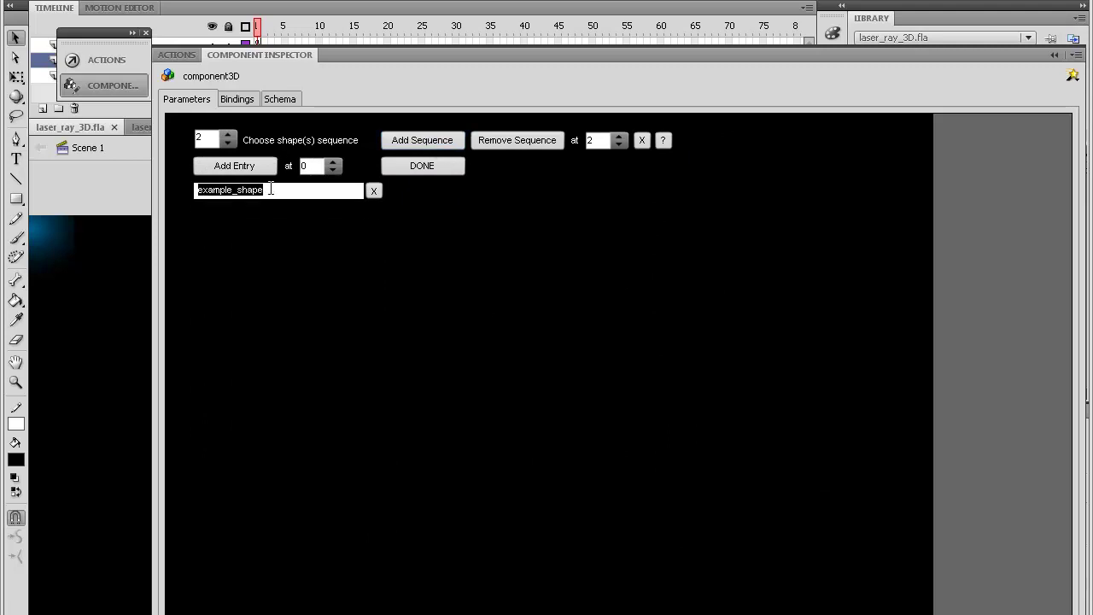
type("serif_b")
type("a")
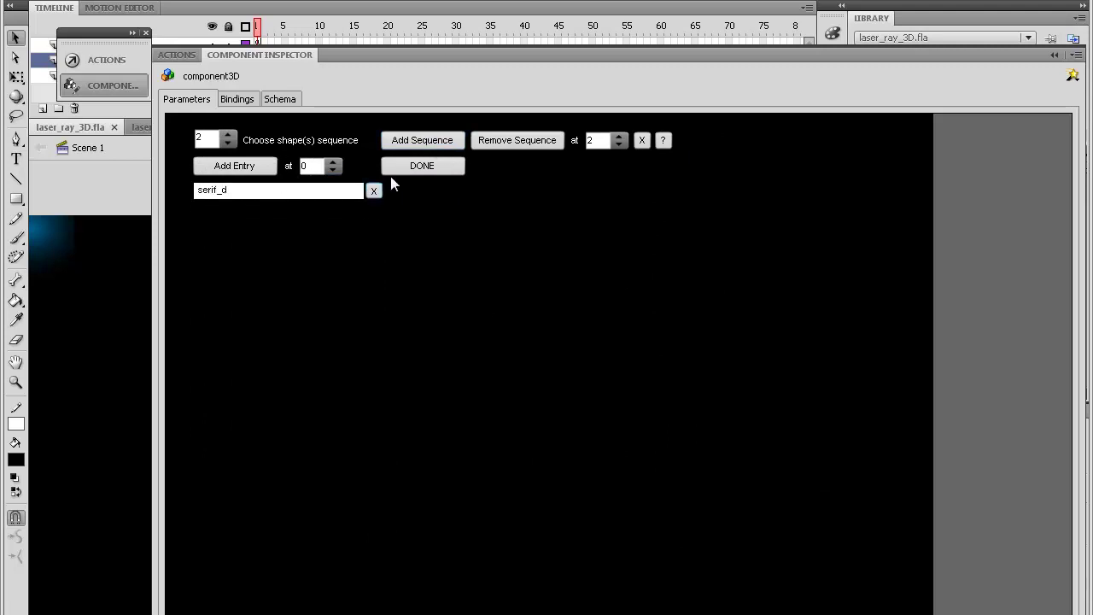
left_click(422, 169)
Step through sequences 0–2 to check serif_a, serif_b with serif_c, and serif_d.
left_click(748, 120)
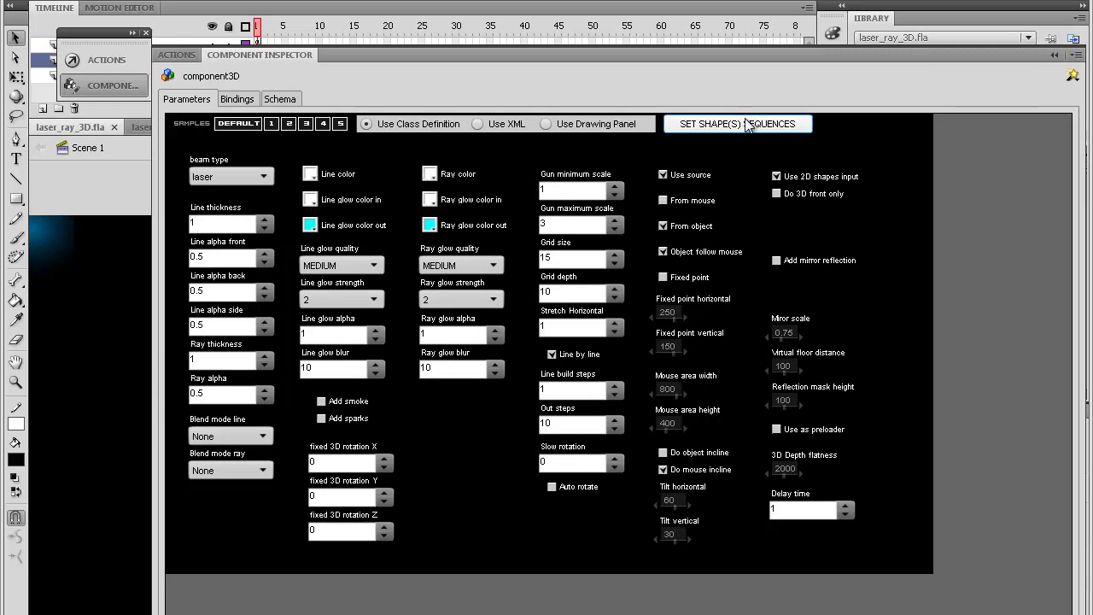
left_click(228, 144)
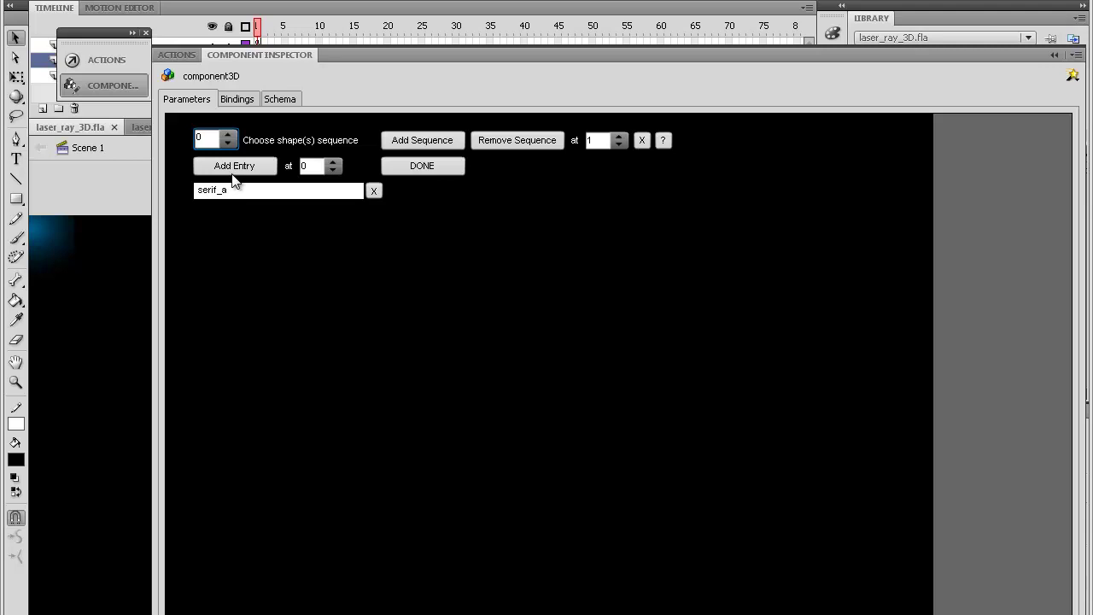
left_click(228, 134)
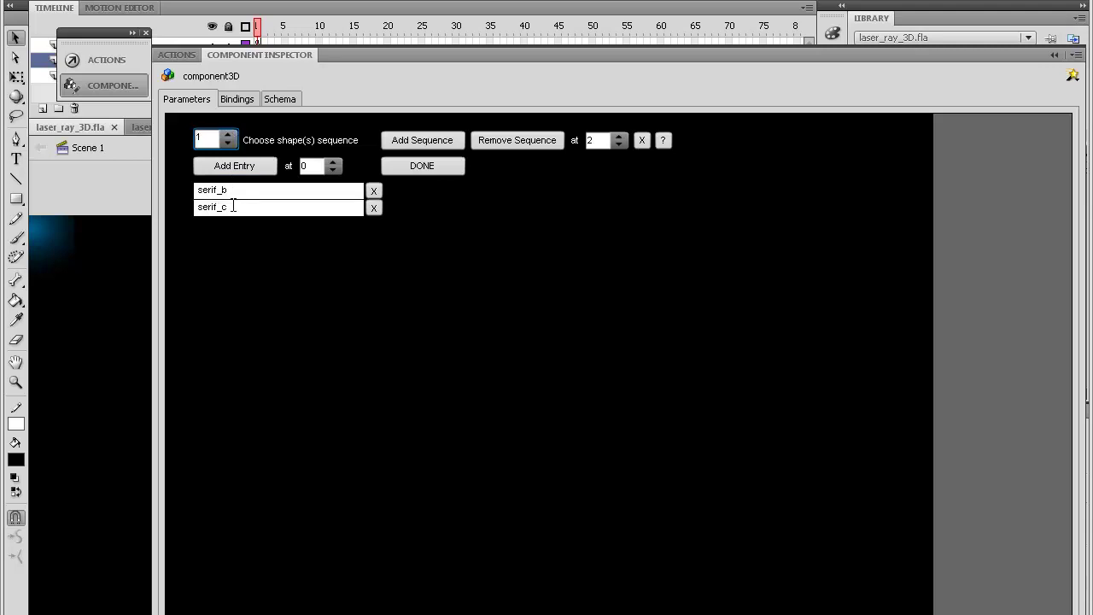
left_click(230, 135)
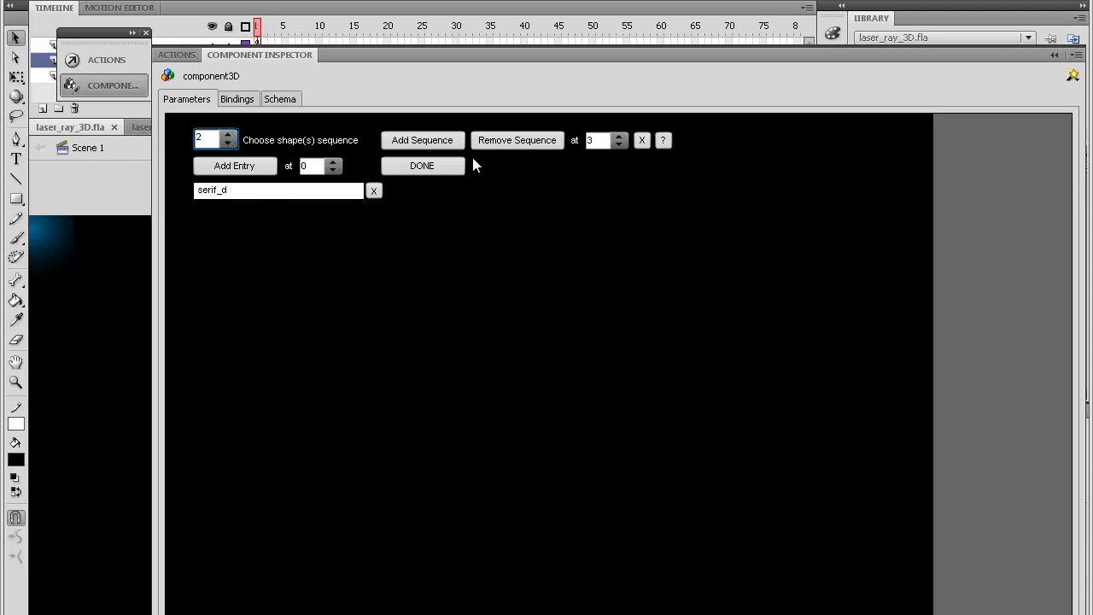
left_click(423, 166)
Run the test movie to watch the laser trace the serif glyphs, then close it.
key("ctrl+Return")
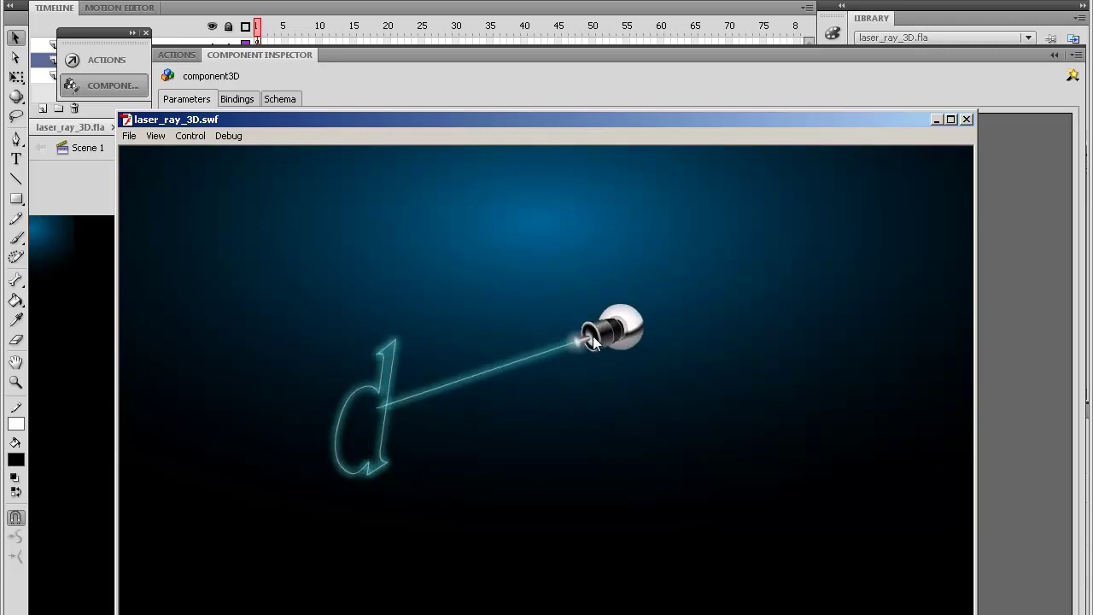
left_click(967, 120)
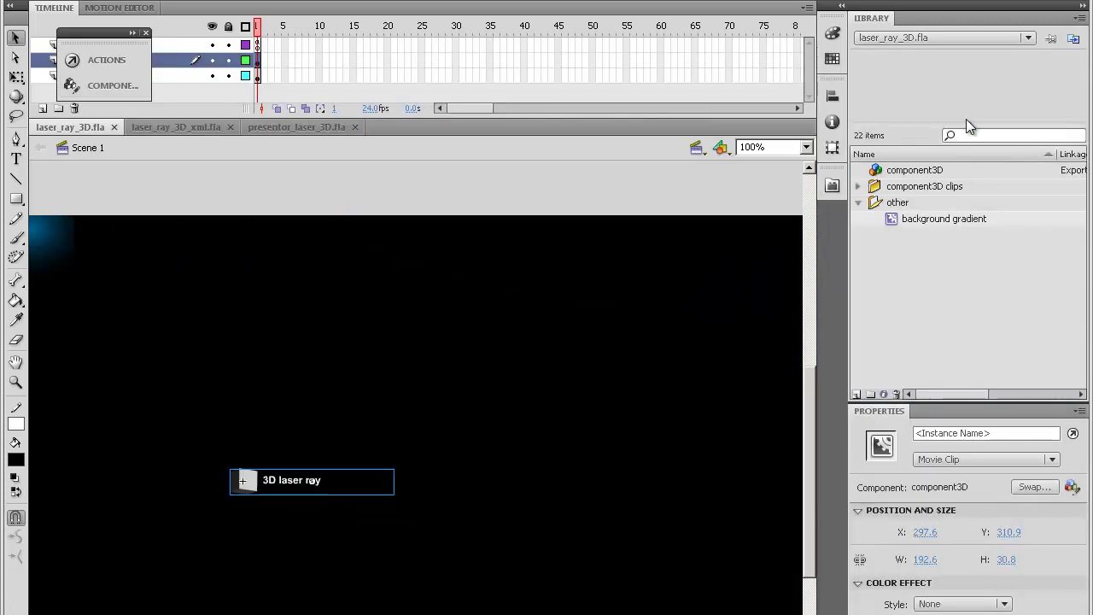
Switch the component3D beam type from laser to ray.
left_click(107, 85)
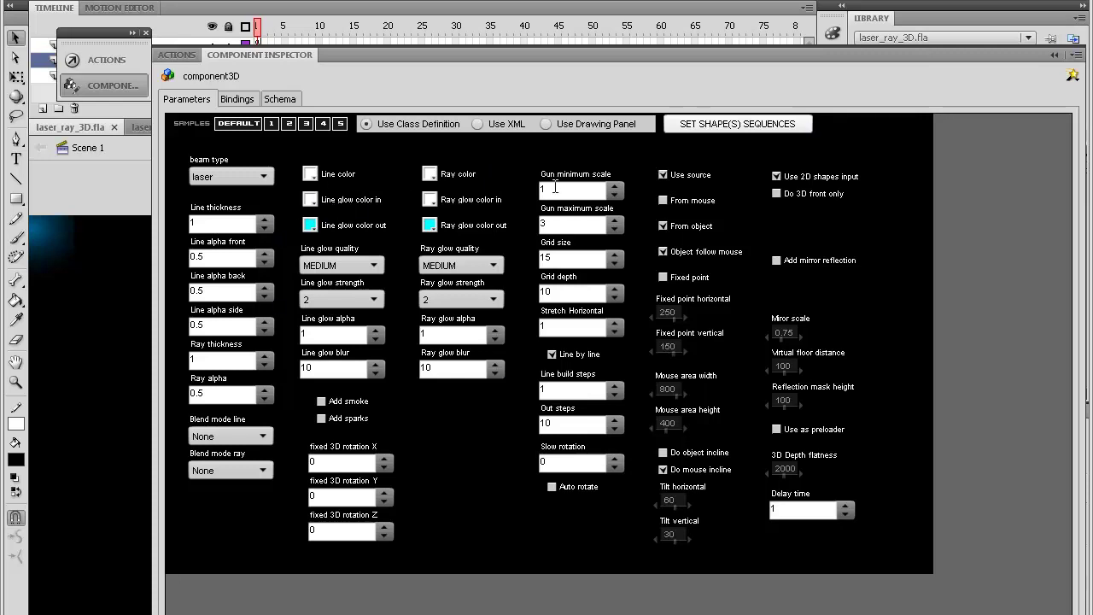
left_click(227, 186)
left_click(218, 214)
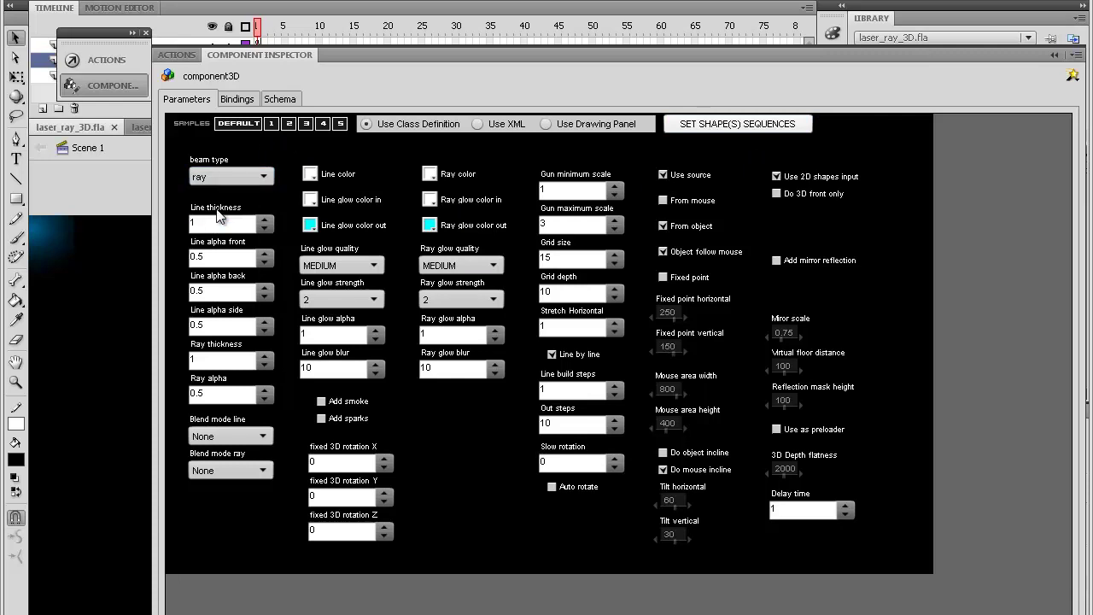
Remove the serif_d glyph sequence, leaving serif_a as the first sequence.
left_click(717, 126)
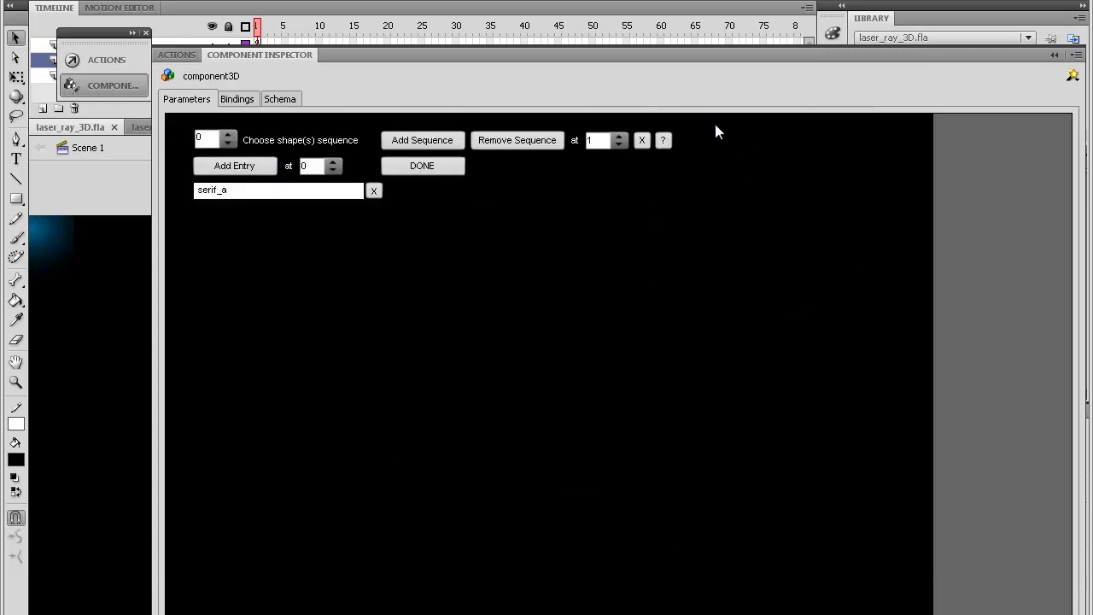
left_click(228, 136)
left_click(228, 136)
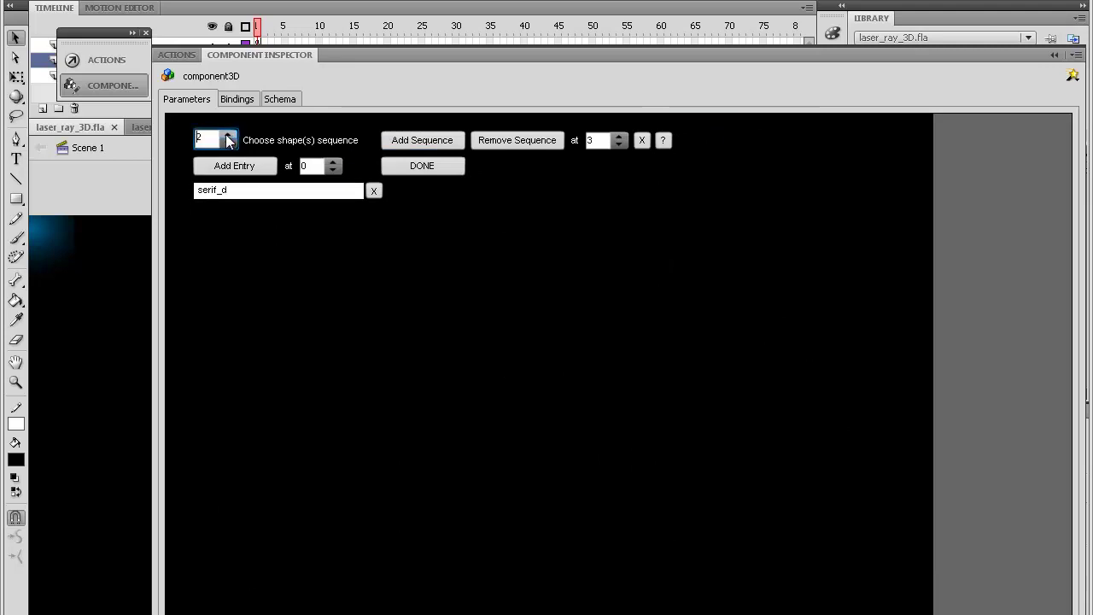
left_click(642, 141)
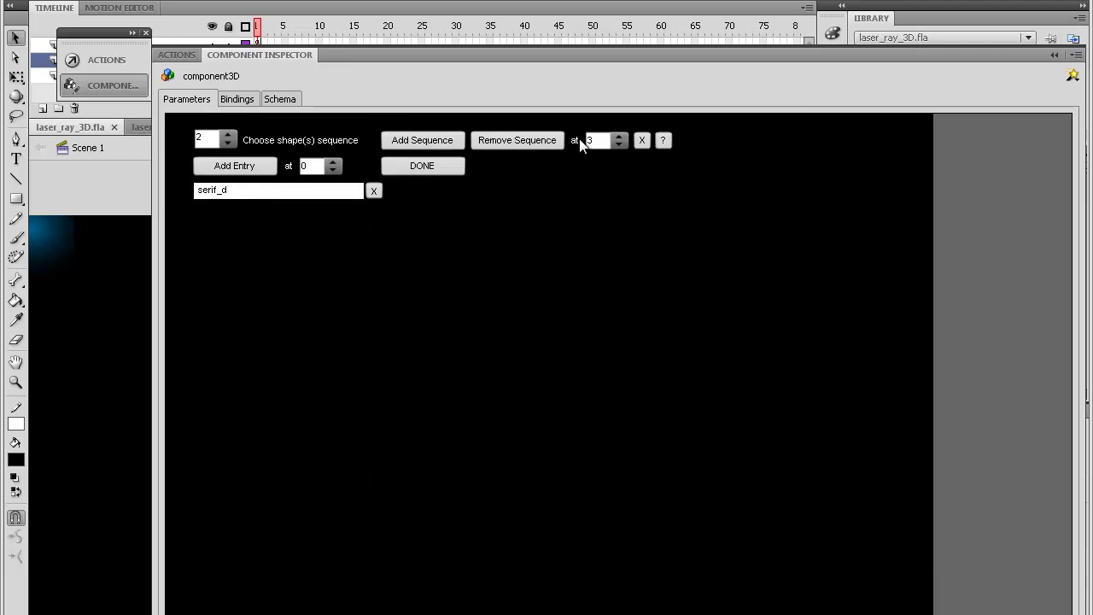
left_click(509, 142)
left_click(512, 146)
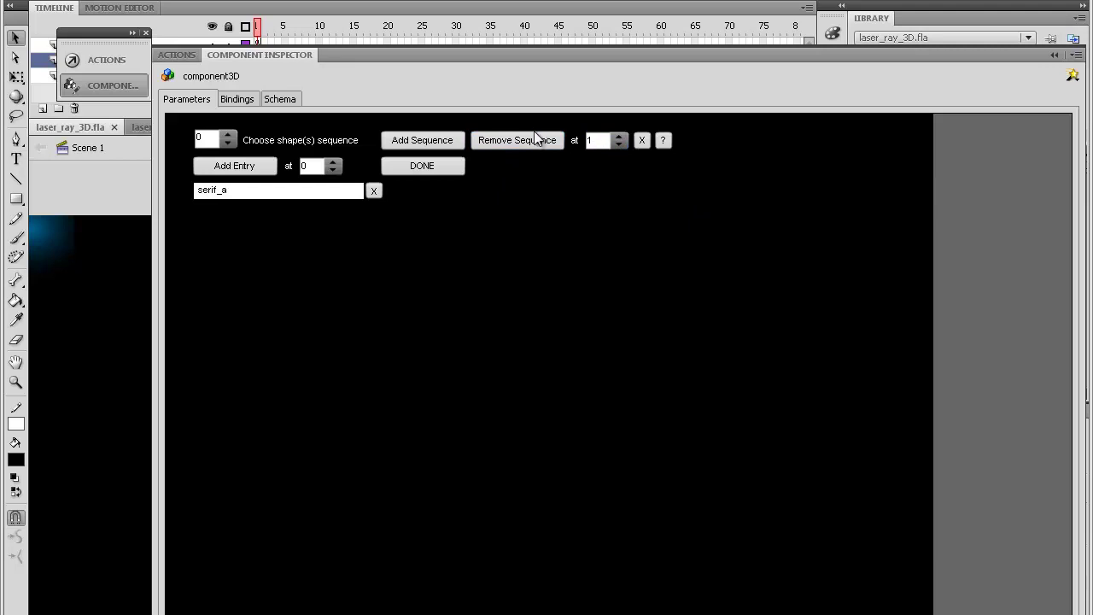
left_click(228, 144)
double_click(312, 189)
left_click(436, 168)
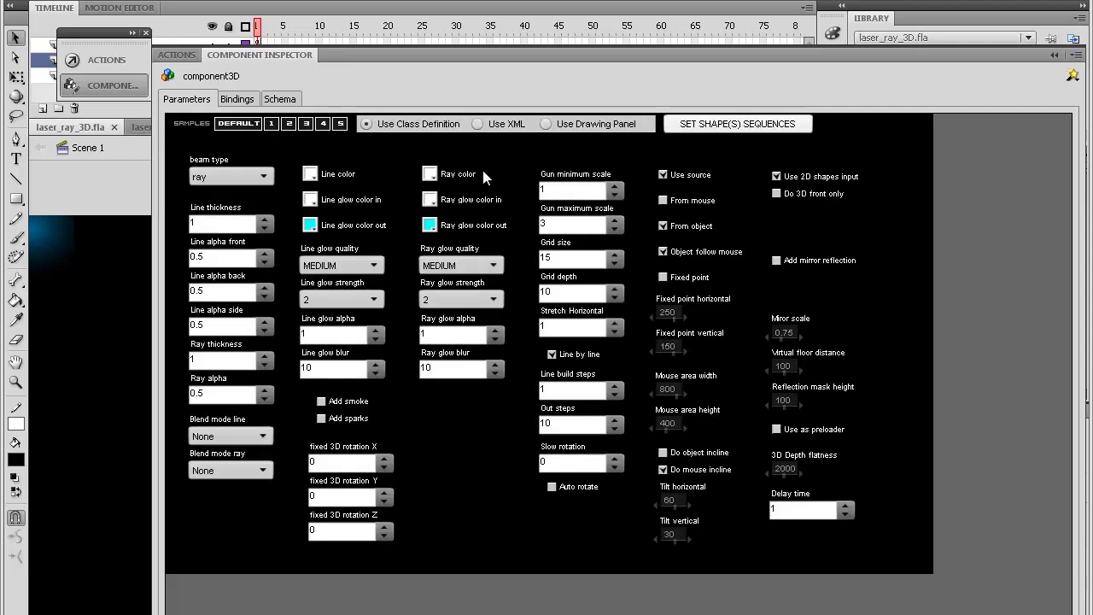
left_click(745, 126)
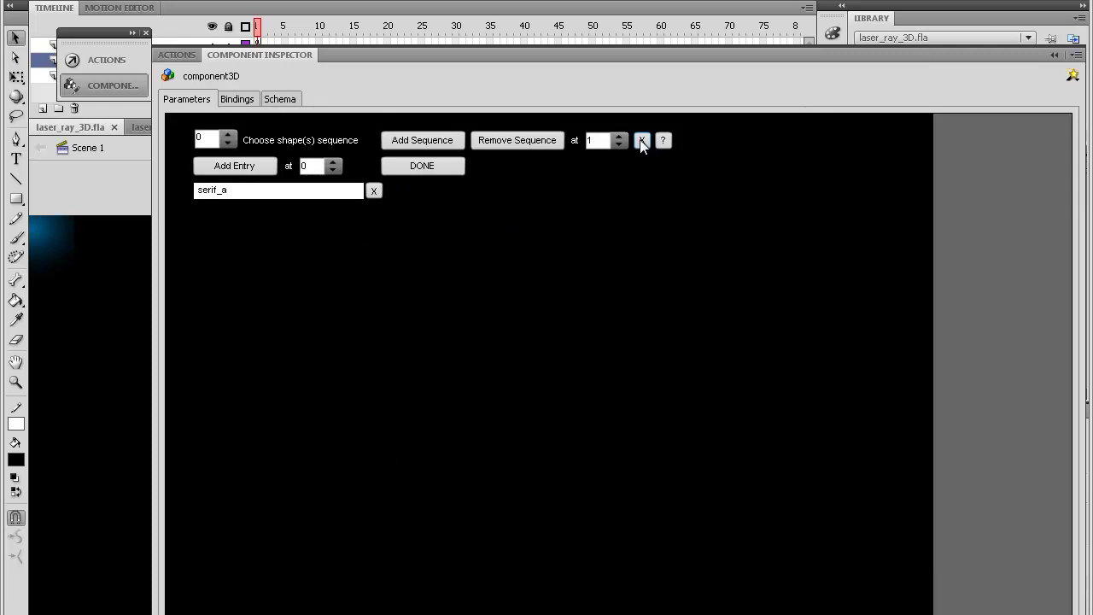
mouse_move(664, 145)
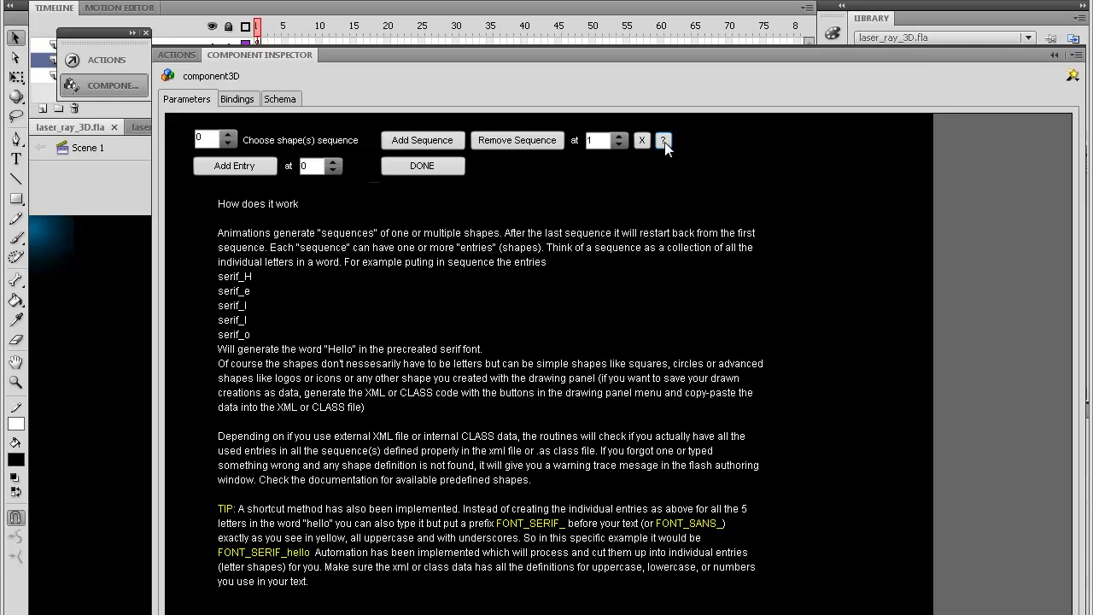
left_click(432, 174)
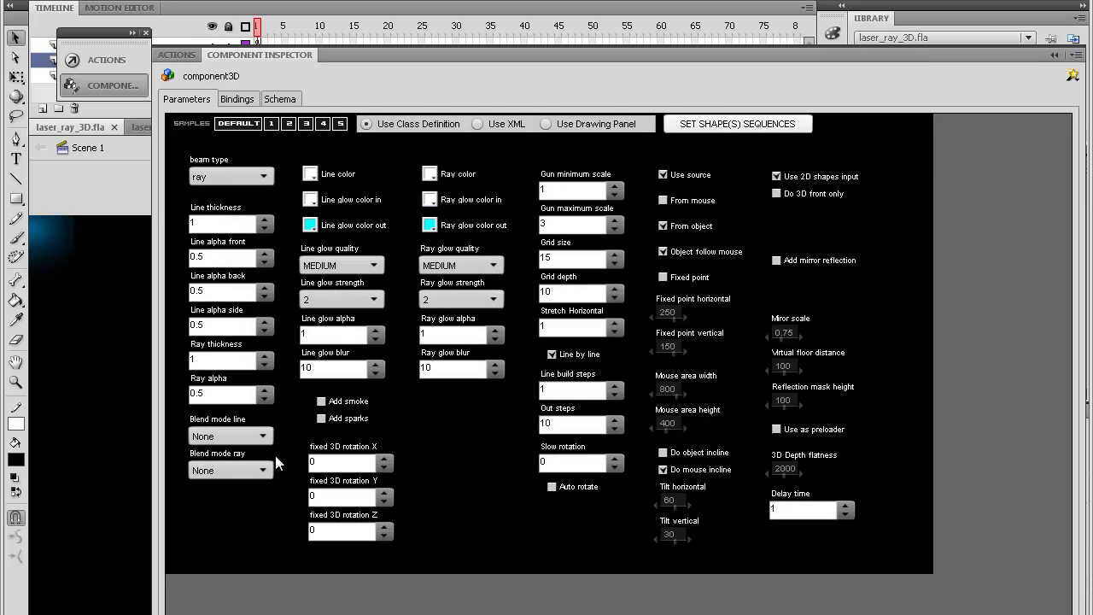
Set Line build steps to 10 and preview the ray effect in a test movie.
left_click(568, 390)
type("10")
key("ctrl+Return")
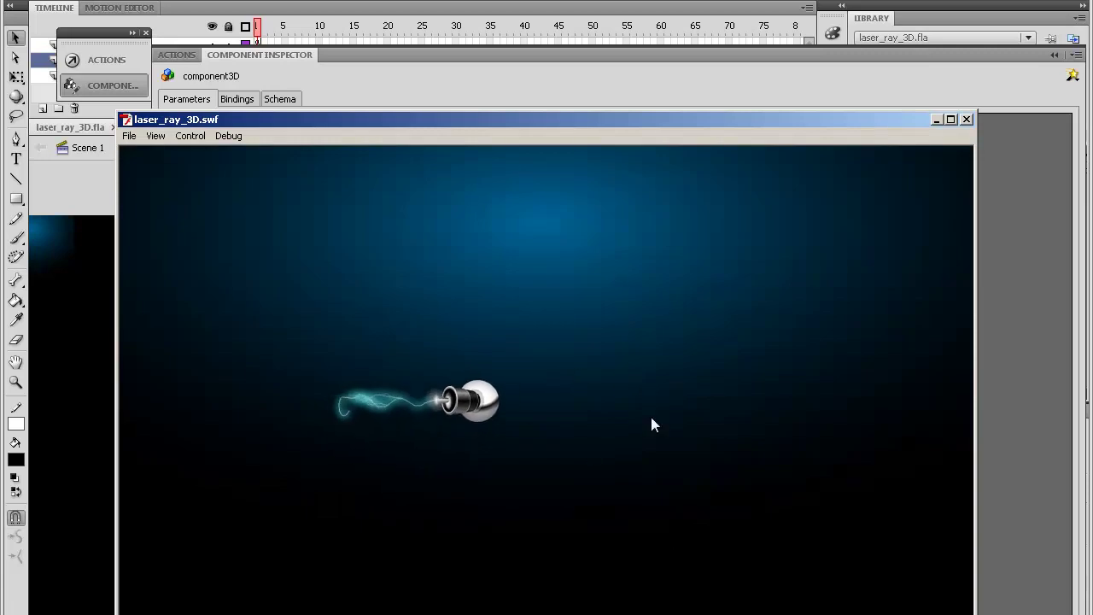
left_click(967, 118)
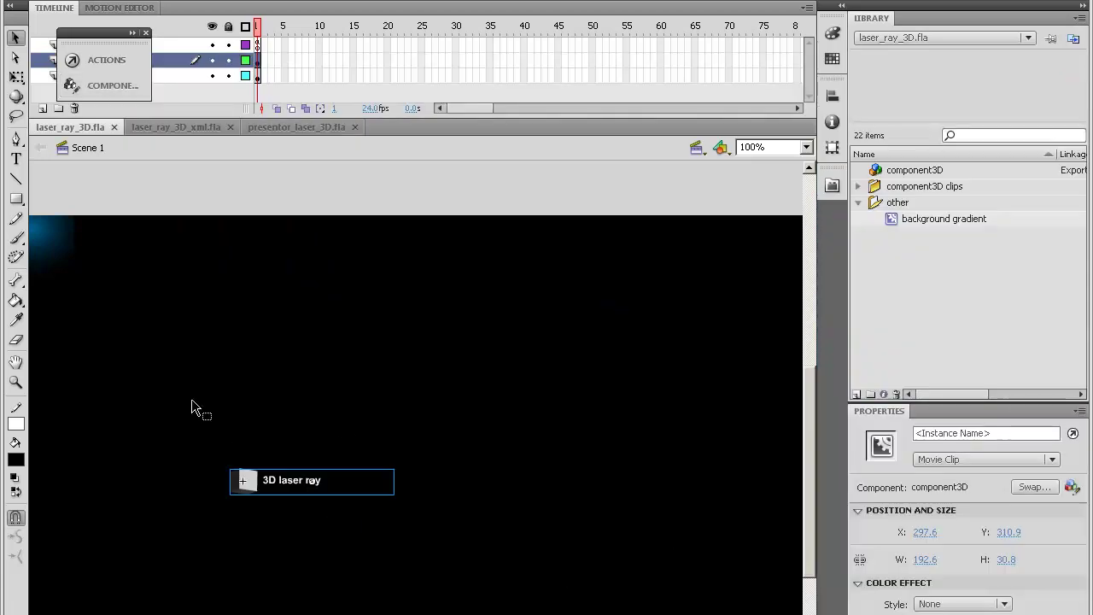
Set both Line thickness and Ray thickness to 2.
left_click(119, 87)
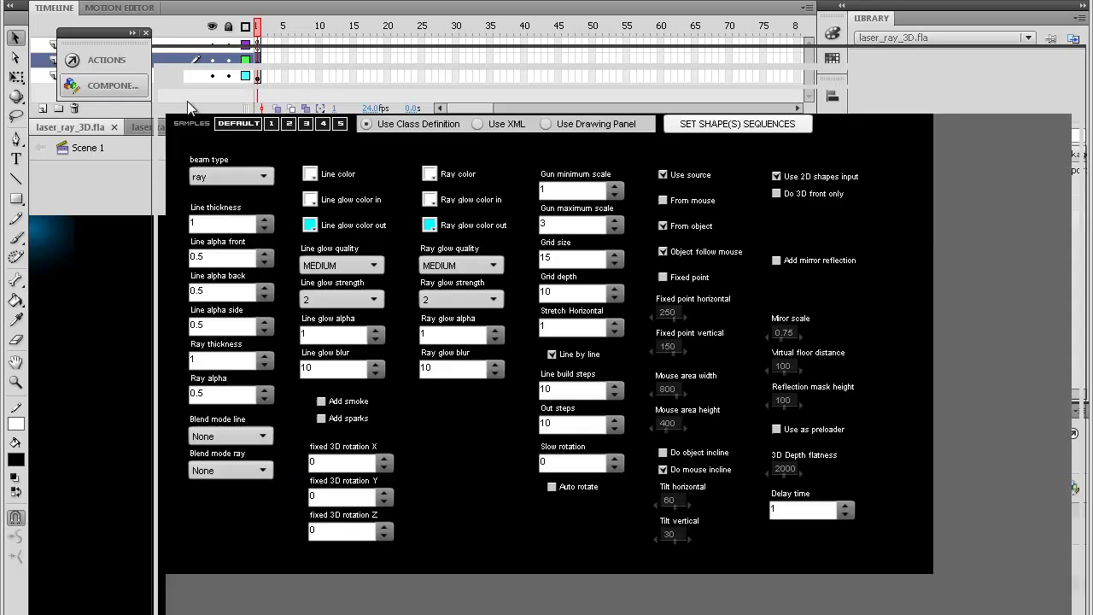
double_click(216, 224)
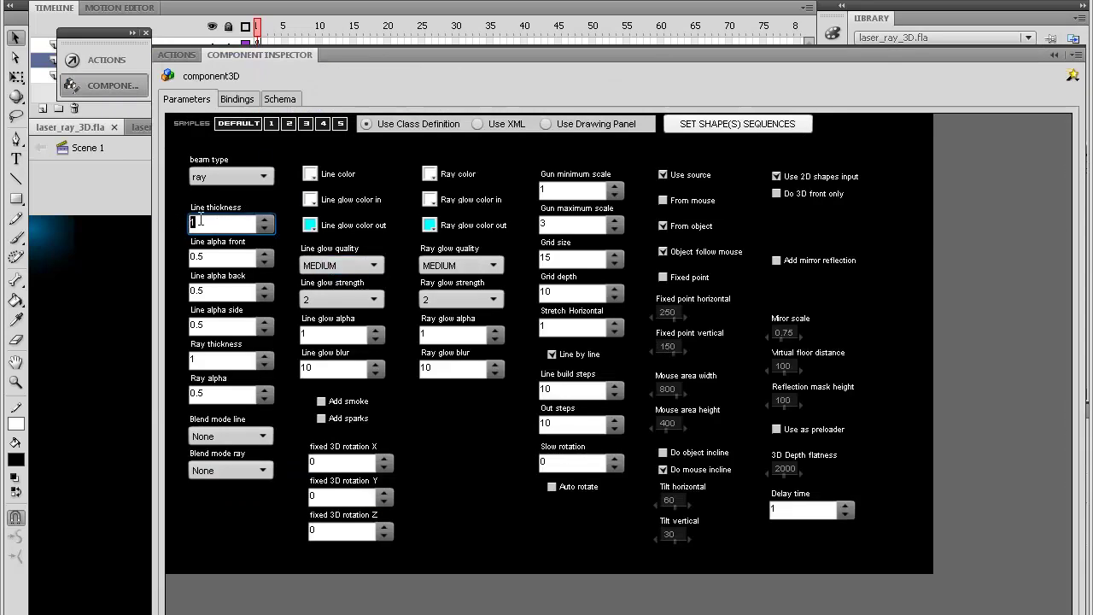
type("2")
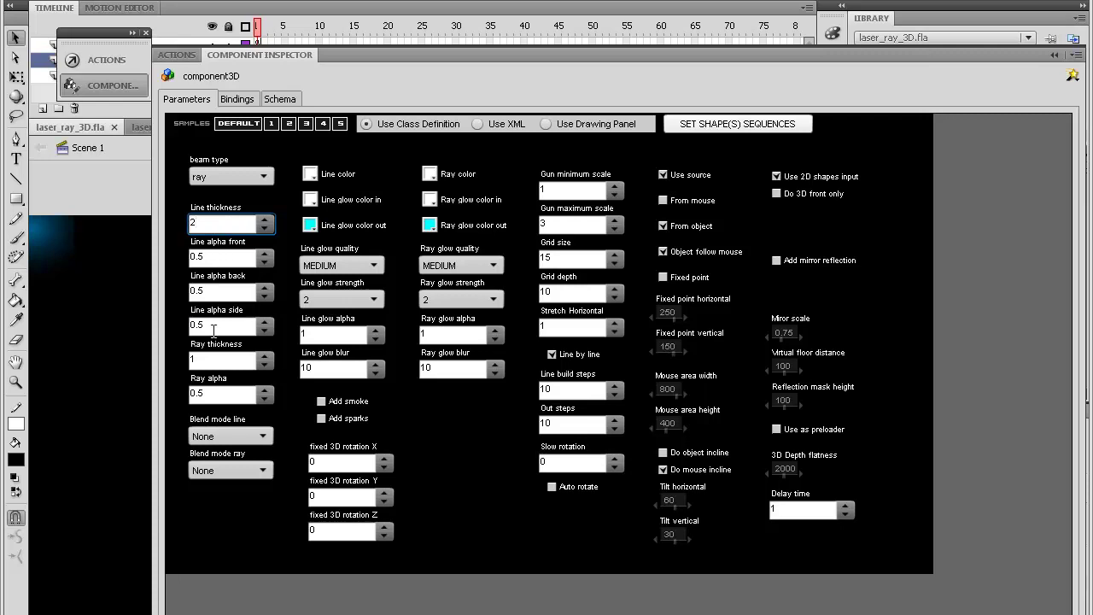
double_click(222, 359)
type("2")
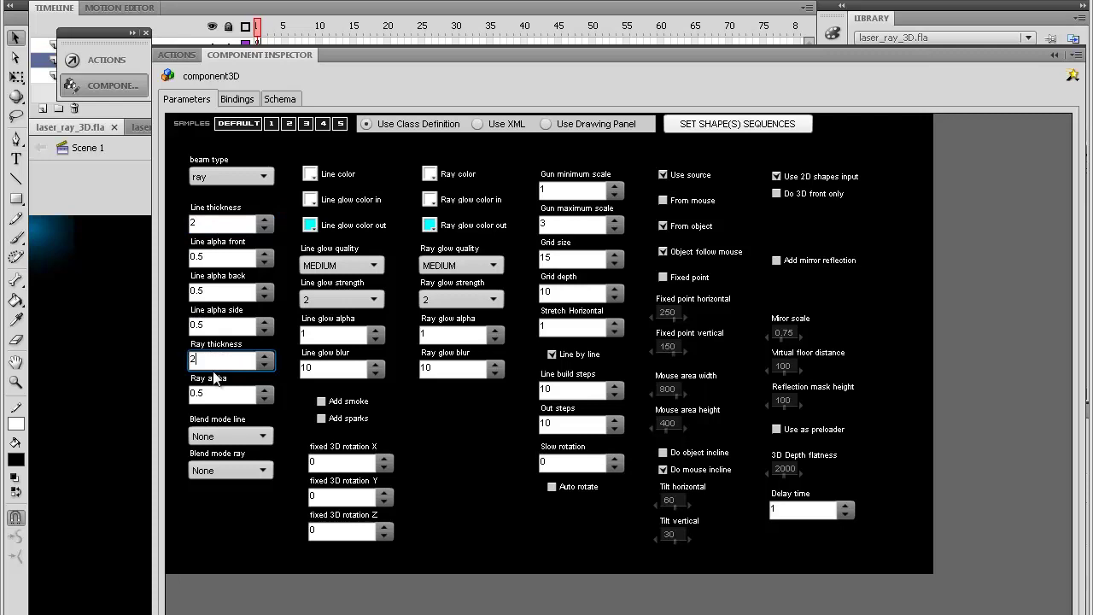
Choose BlendMode.ADD for both the line and ray blend modes.
left_click(252, 436)
left_click(252, 471)
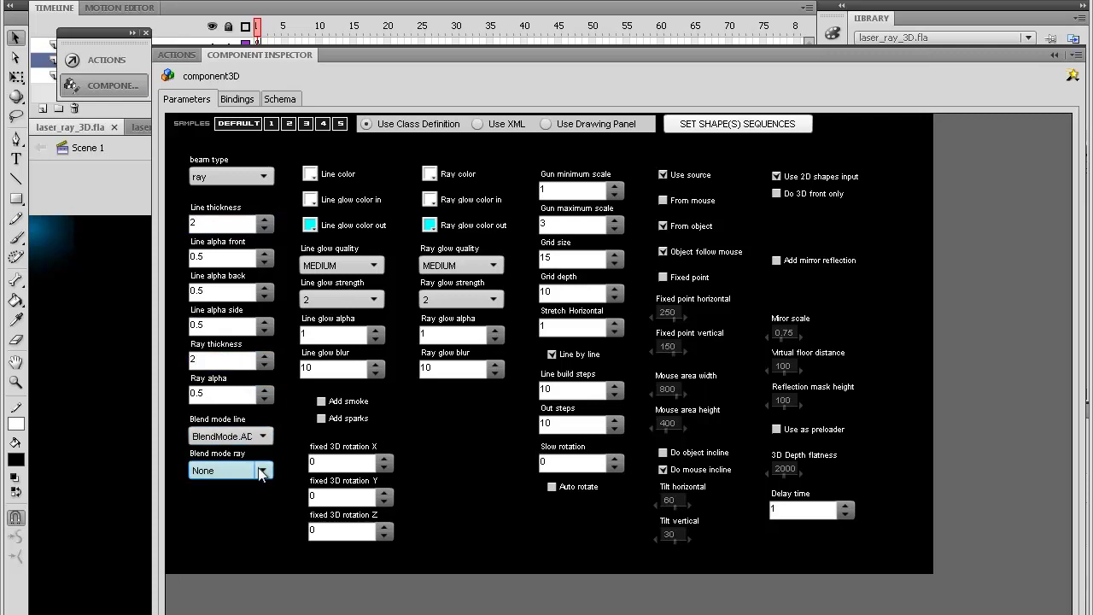
left_click(260, 471)
left_click(255, 505)
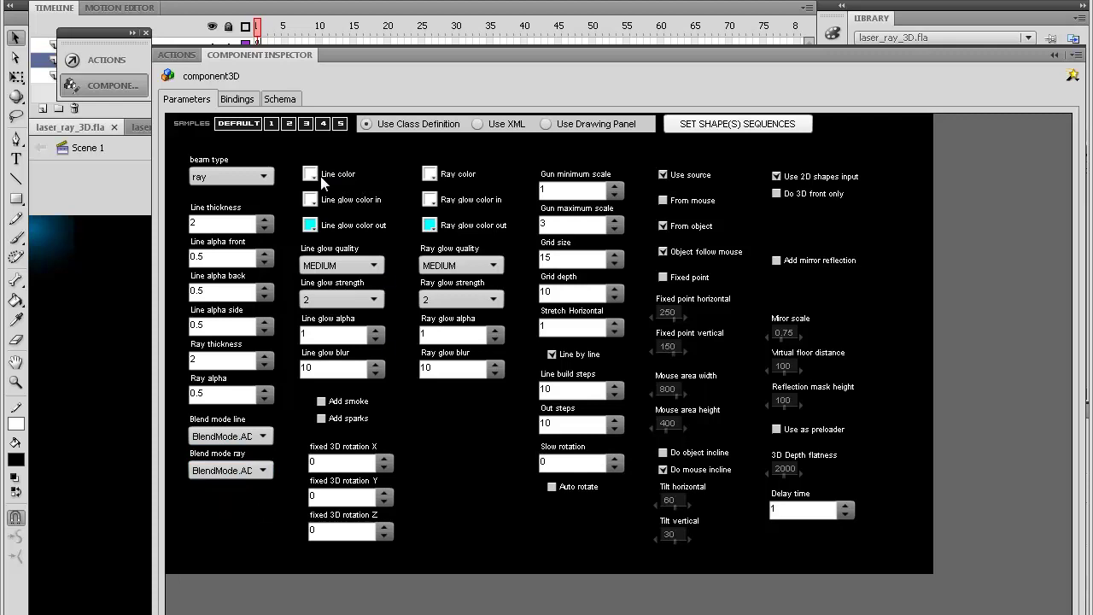
Set line glow color out to dark red, ray glow to yellow, and enable smoke and sparks.
left_click(311, 225)
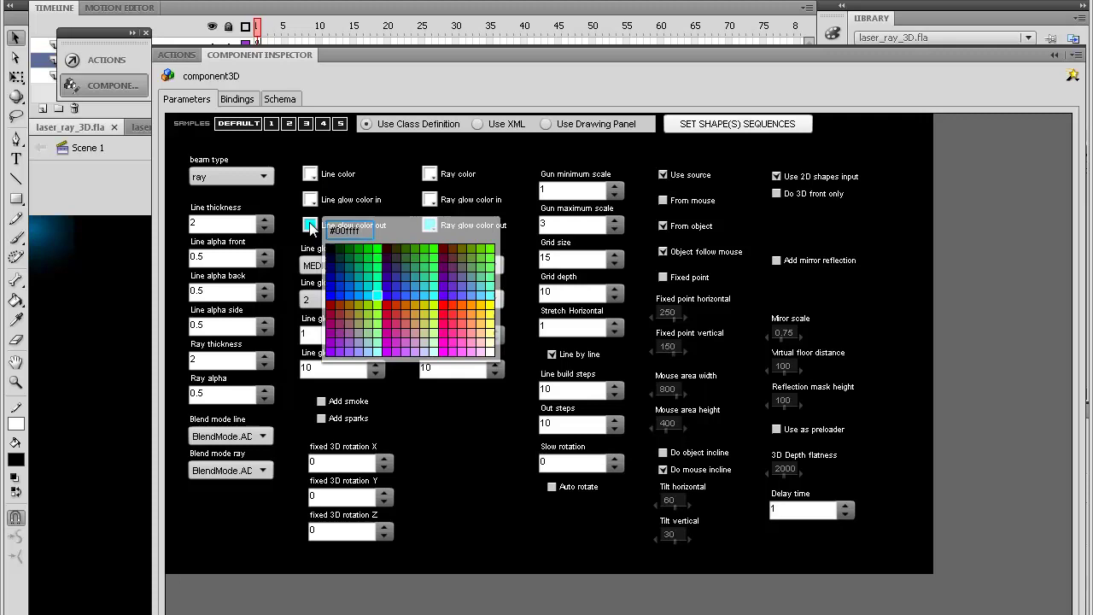
left_click(336, 311)
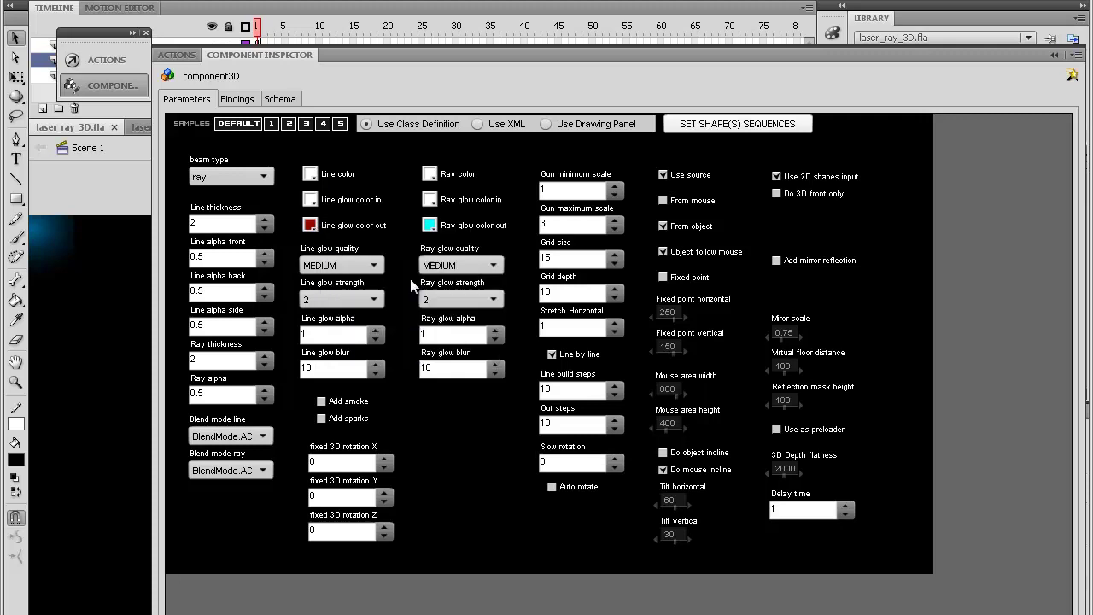
left_click(429, 225)
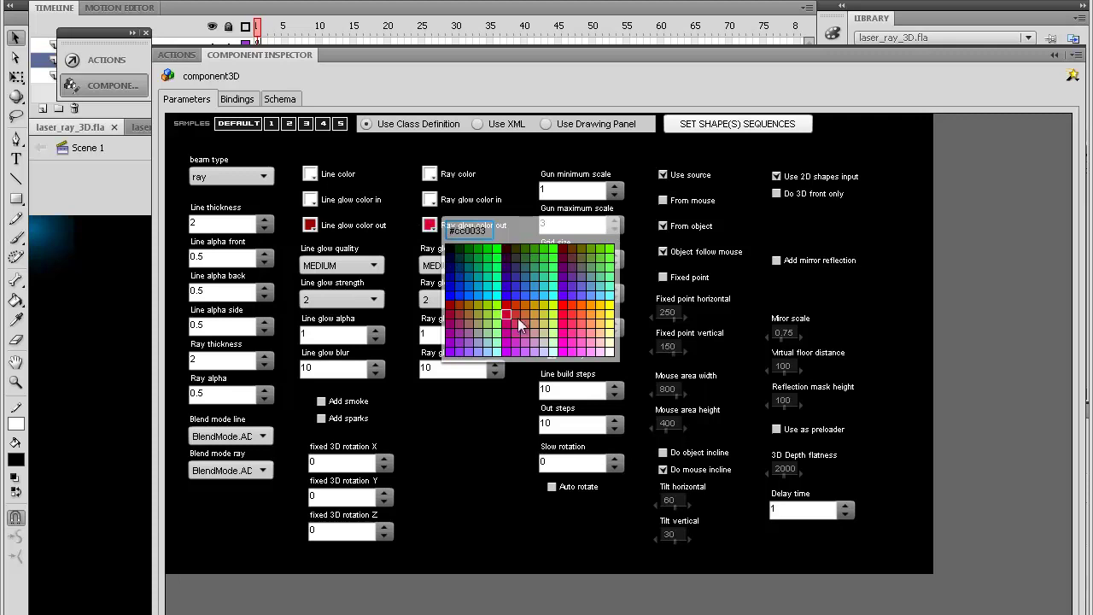
left_click(608, 312)
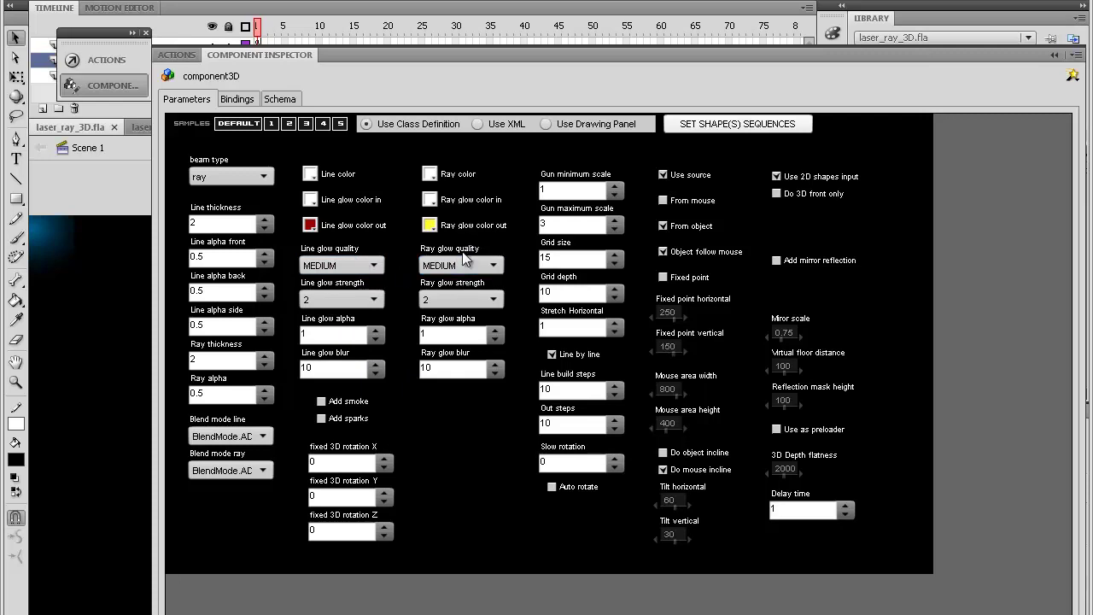
left_click(321, 400)
left_click(322, 418)
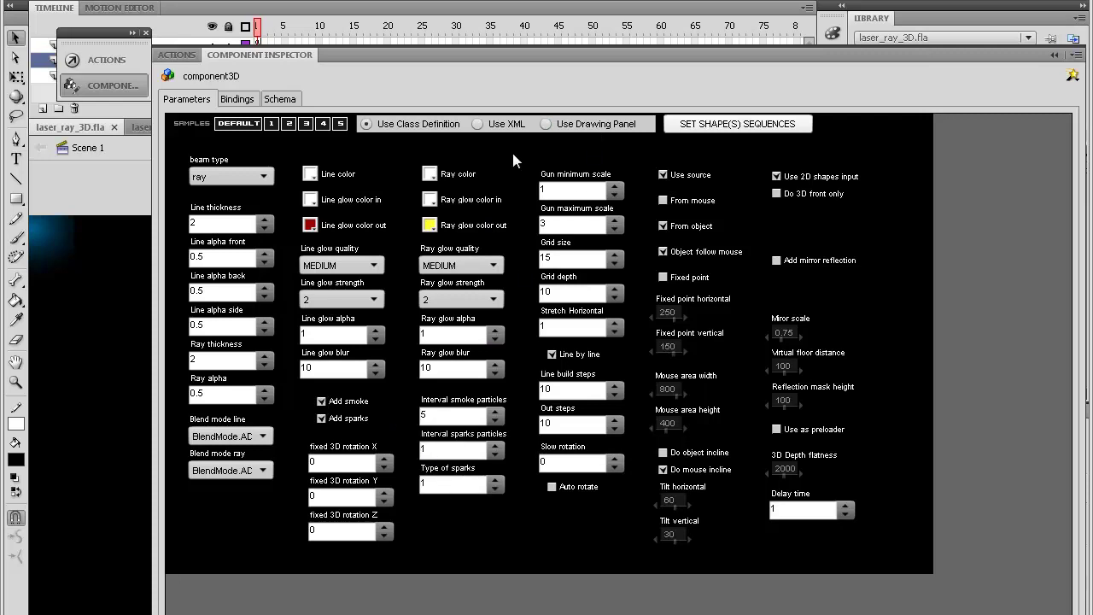
Test the movie with smoke and sparks, close it, and return to component3D parameters.
key("ctrl+Return")
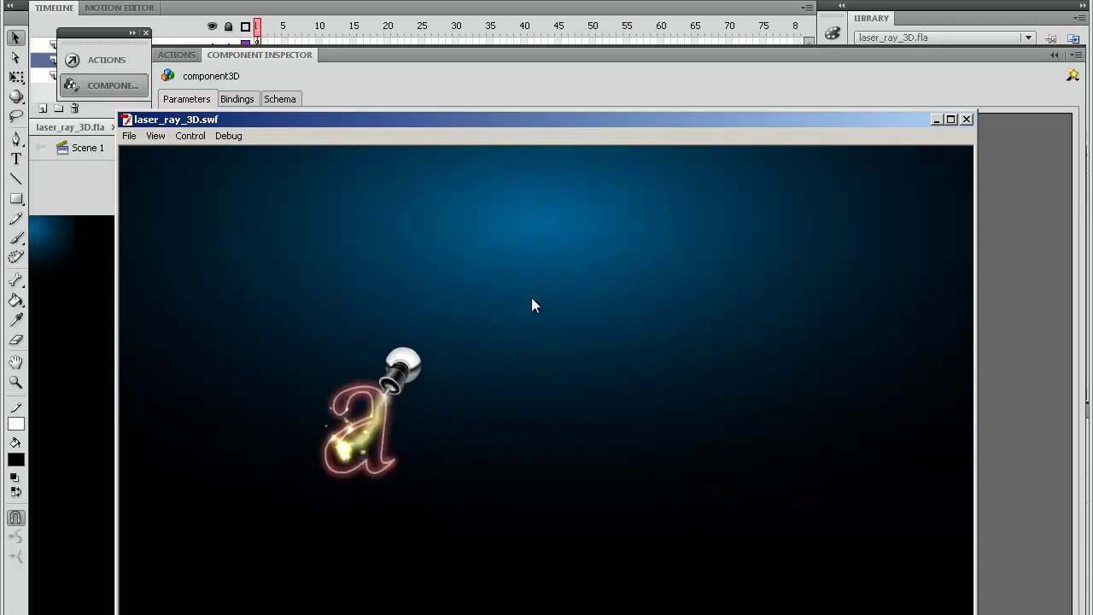
left_click(968, 119)
left_click(108, 86)
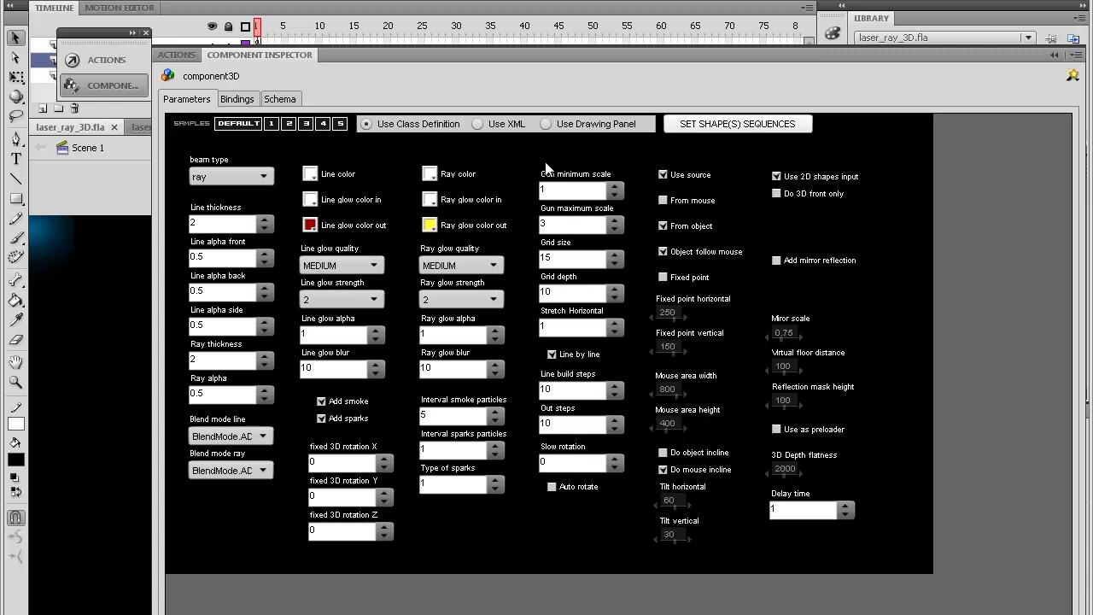
Set Stretch Horizontal to 2 and export a test movie.
left_click(557, 190)
double_click(543, 190)
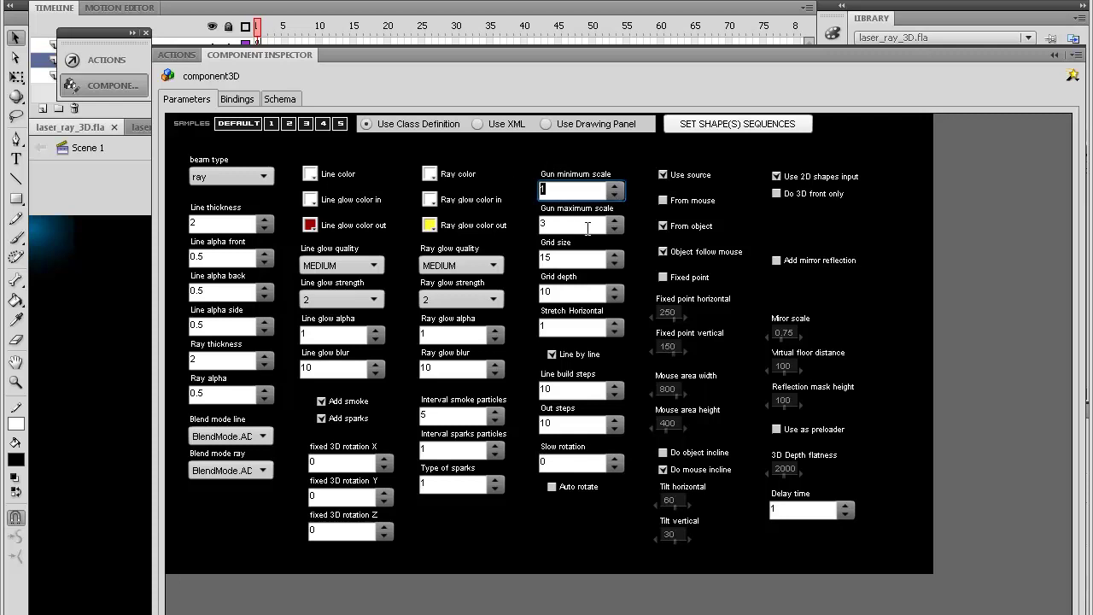
double_click(560, 224)
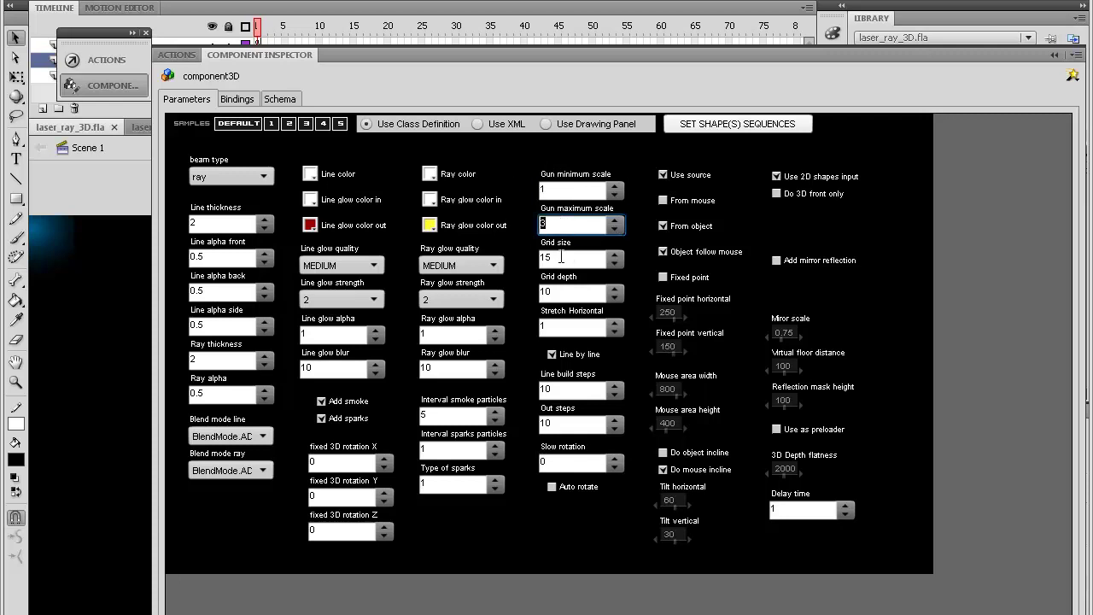
key("Tab")
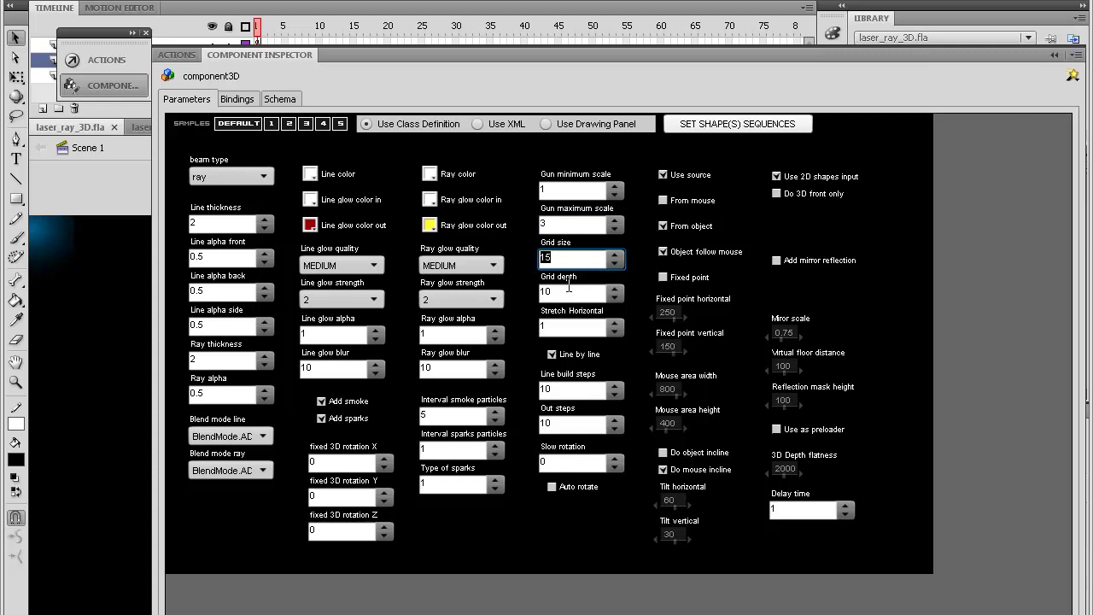
key("Tab")
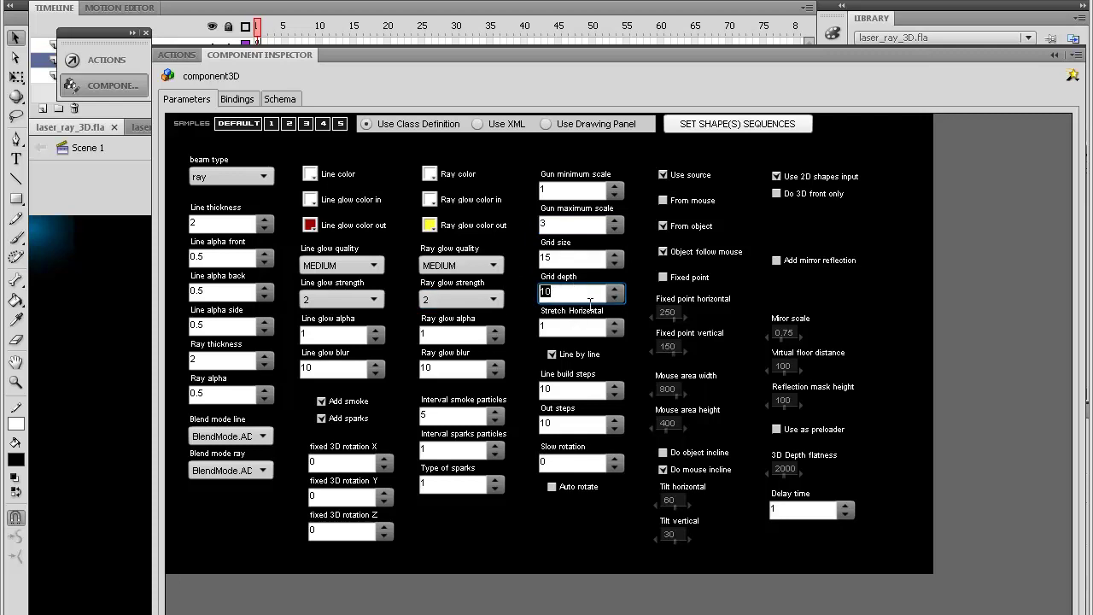
key("Tab")
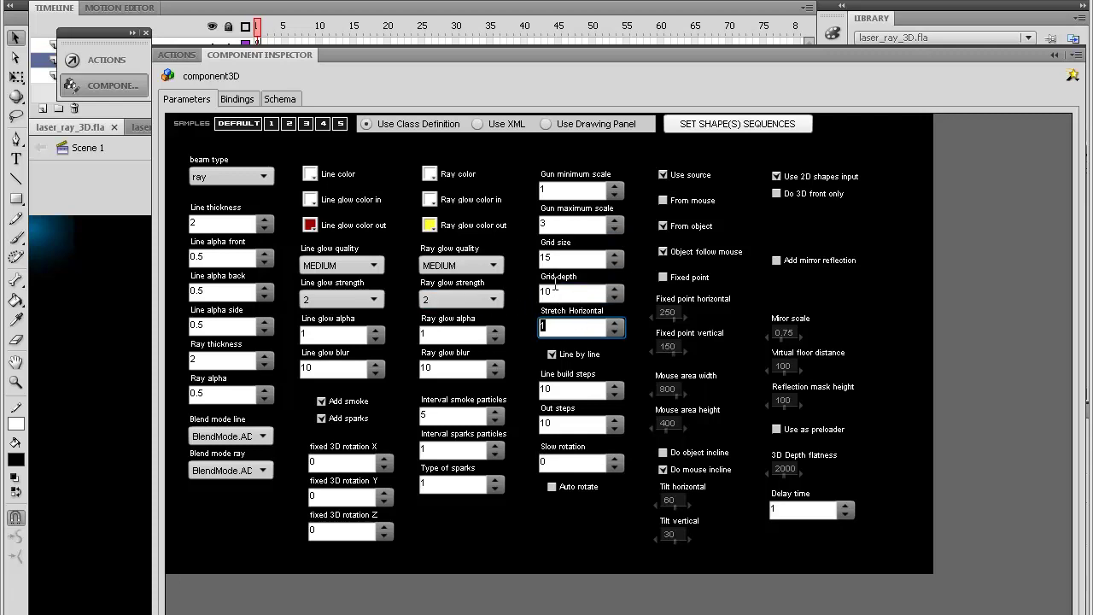
type("2")
key("ctrl+Return")
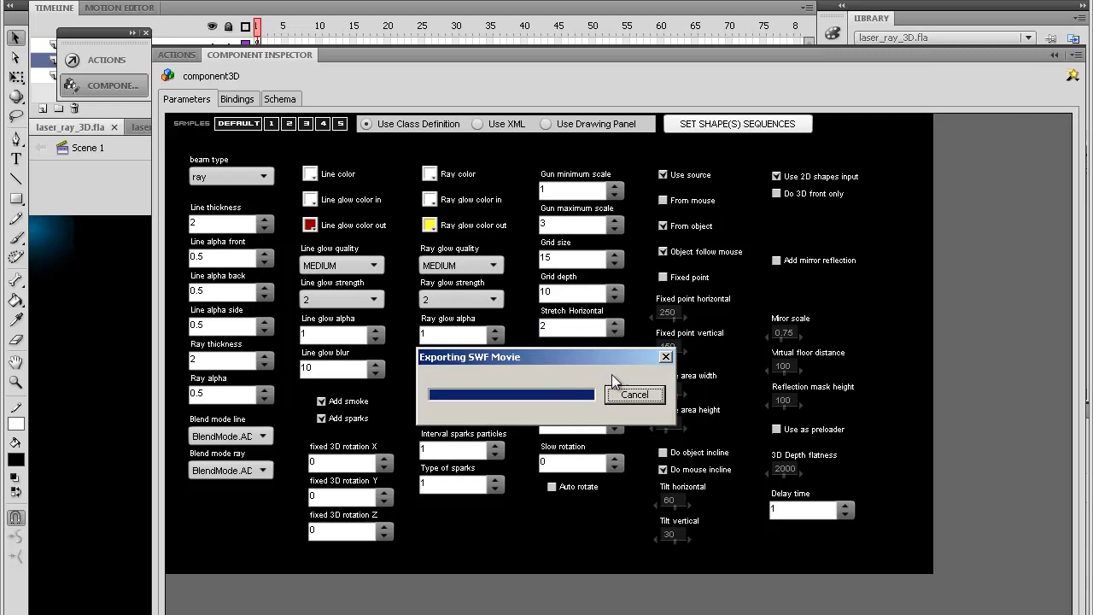
Enable Do 3D front only and Connect all lines, then preview the result in a test movie.
key("ctrl+w")
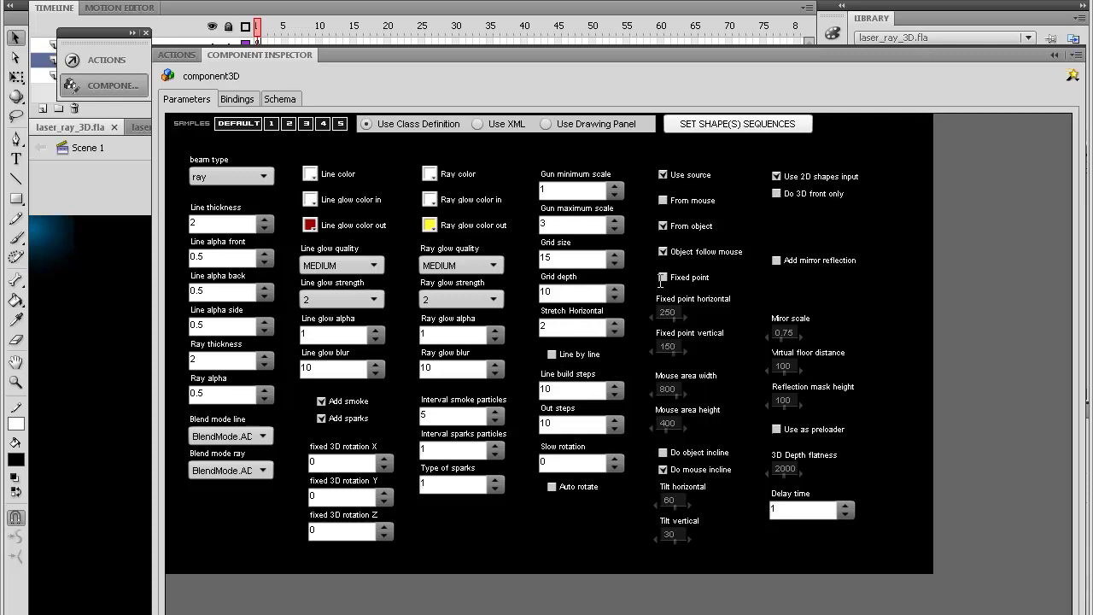
left_click(778, 194)
left_click(777, 211)
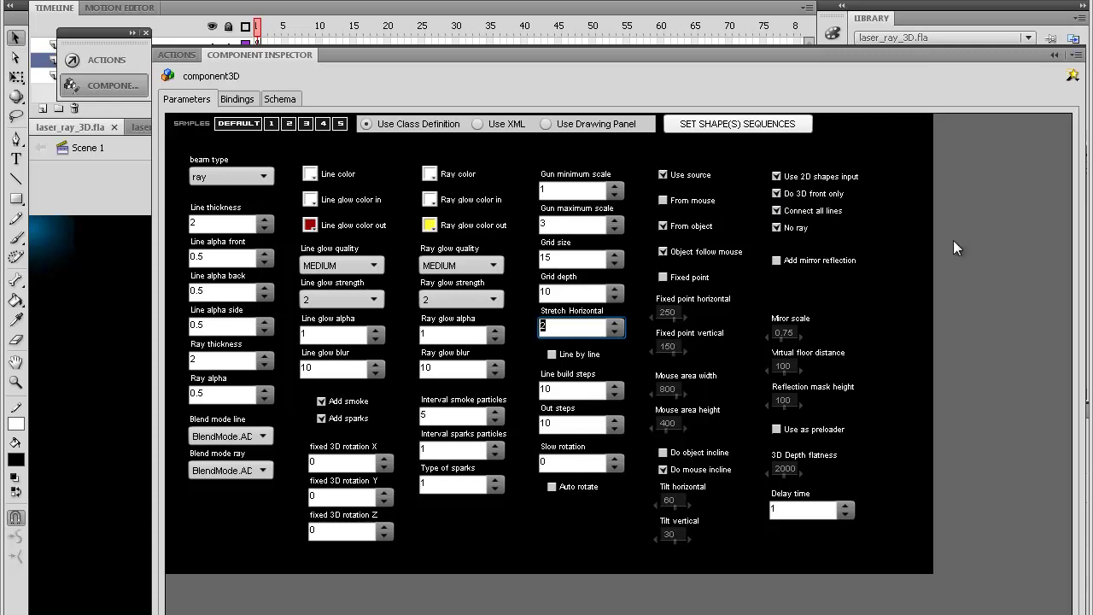
key("ctrl+Return")
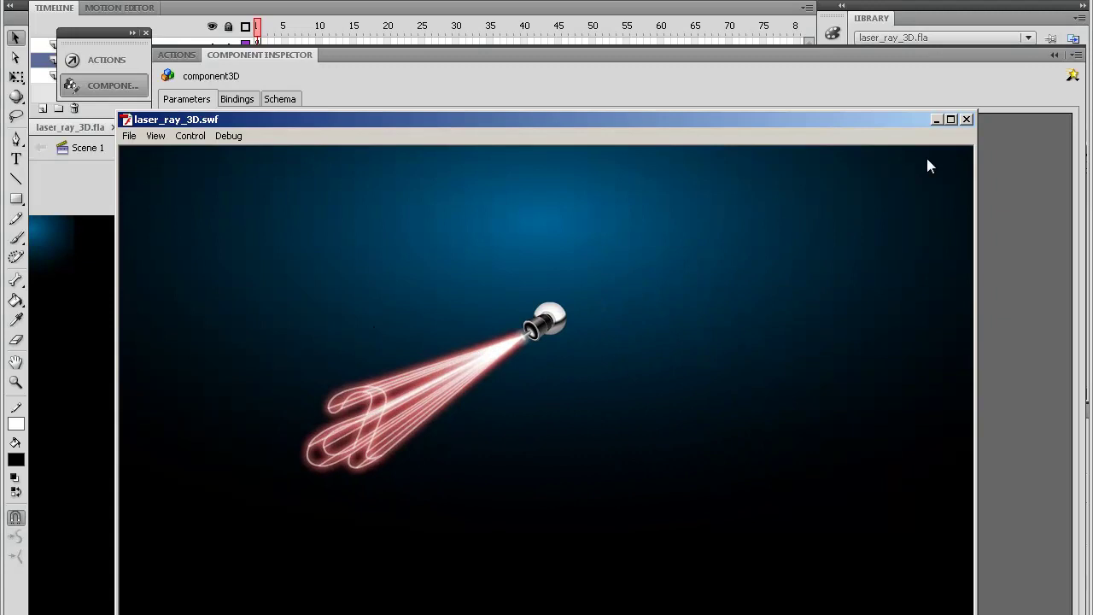
left_click(967, 120)
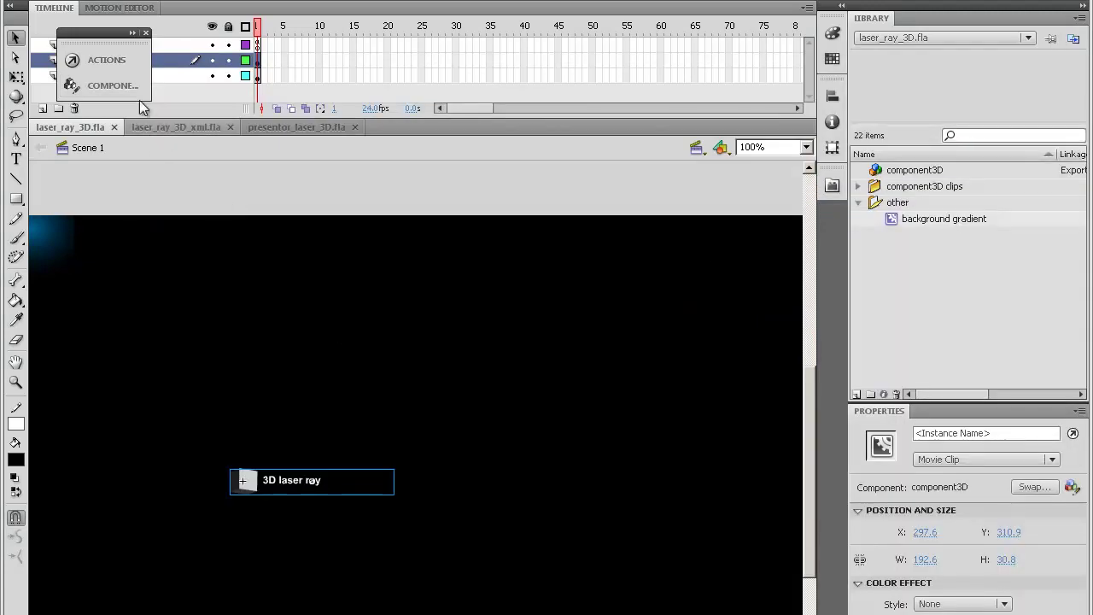
left_click(112, 86)
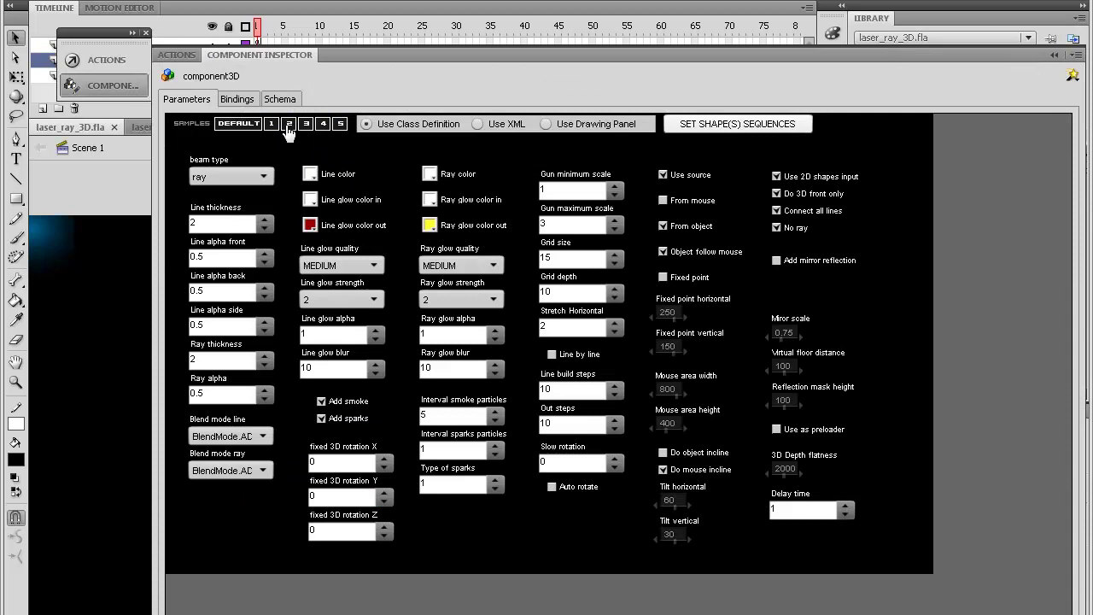
Make the laser fire from a fixed point with Do 3D front only off, then test.
left_click(289, 125)
left_click(675, 312)
left_click(663, 277)
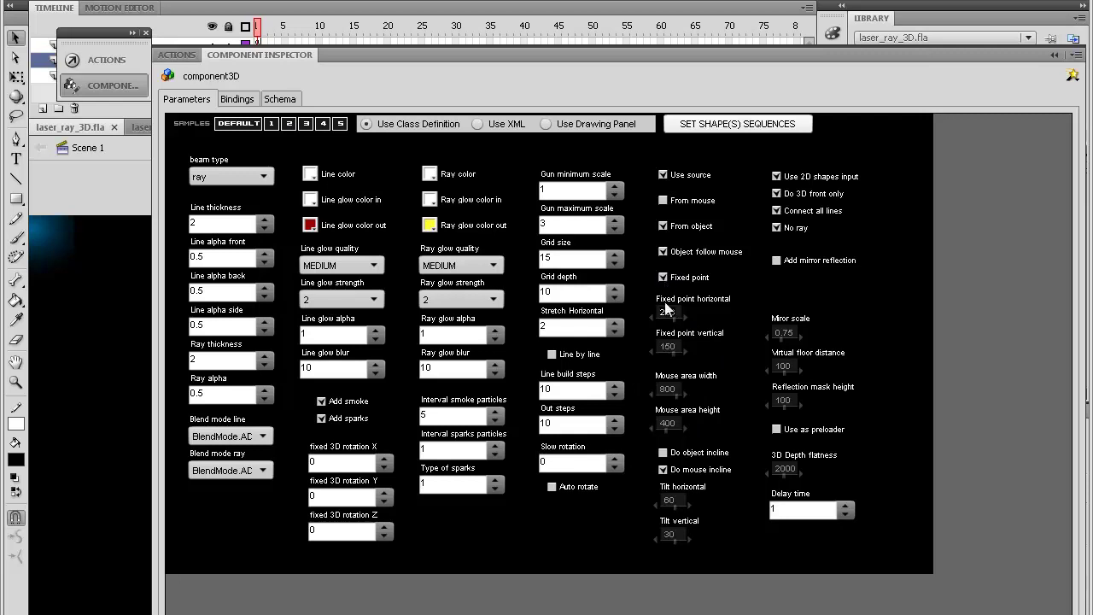
left_click(779, 194)
key("ctrl+Return")
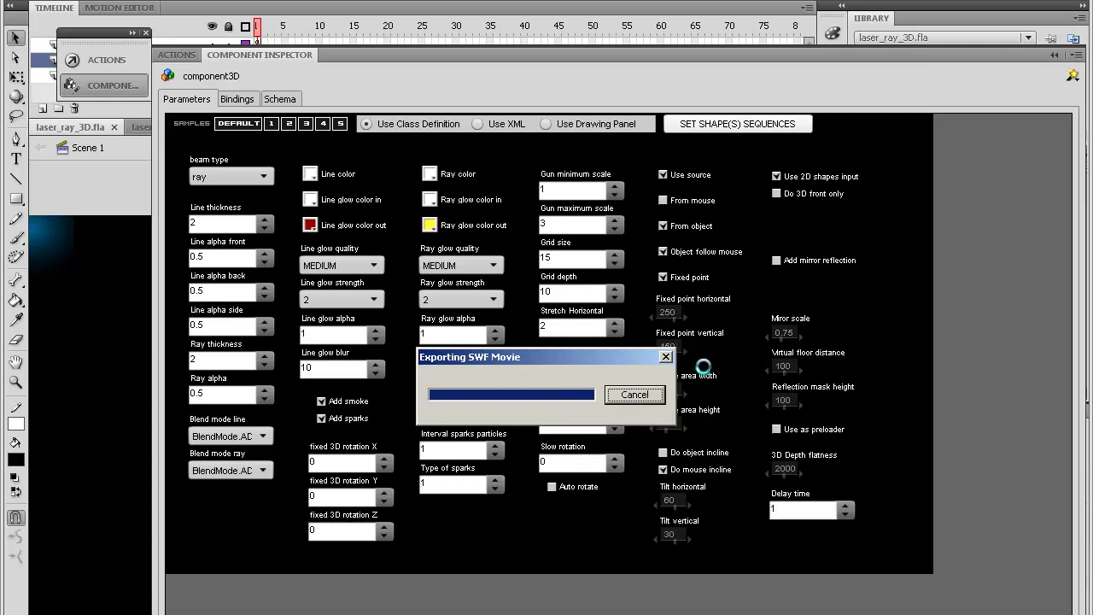
key("ctrl+w")
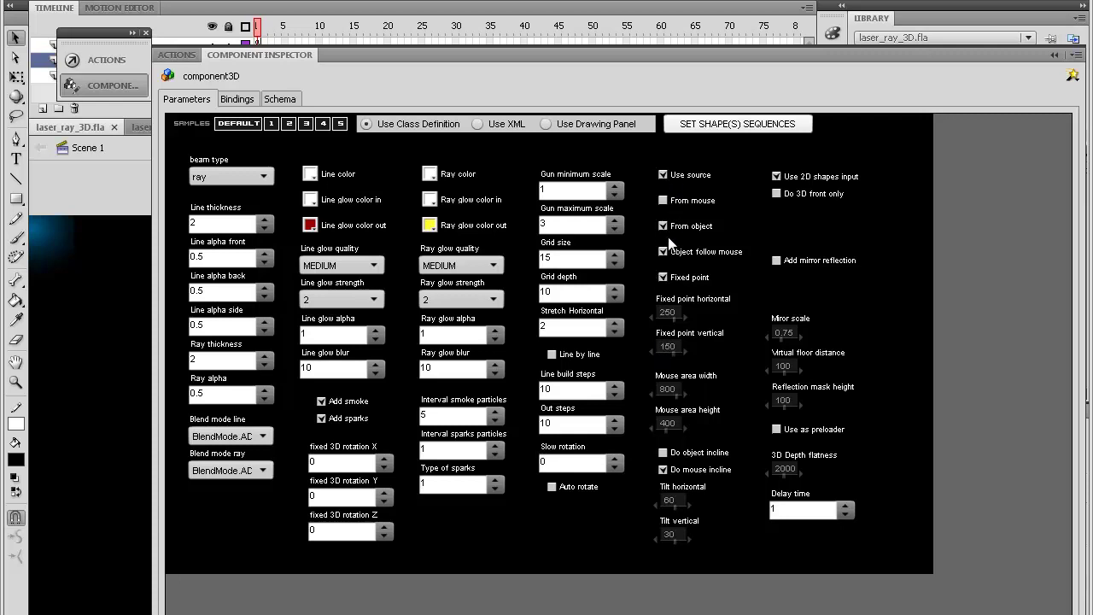
Enable Line by line drawing and preview it in a test movie.
left_click(551, 354)
key("ctrl+Return")
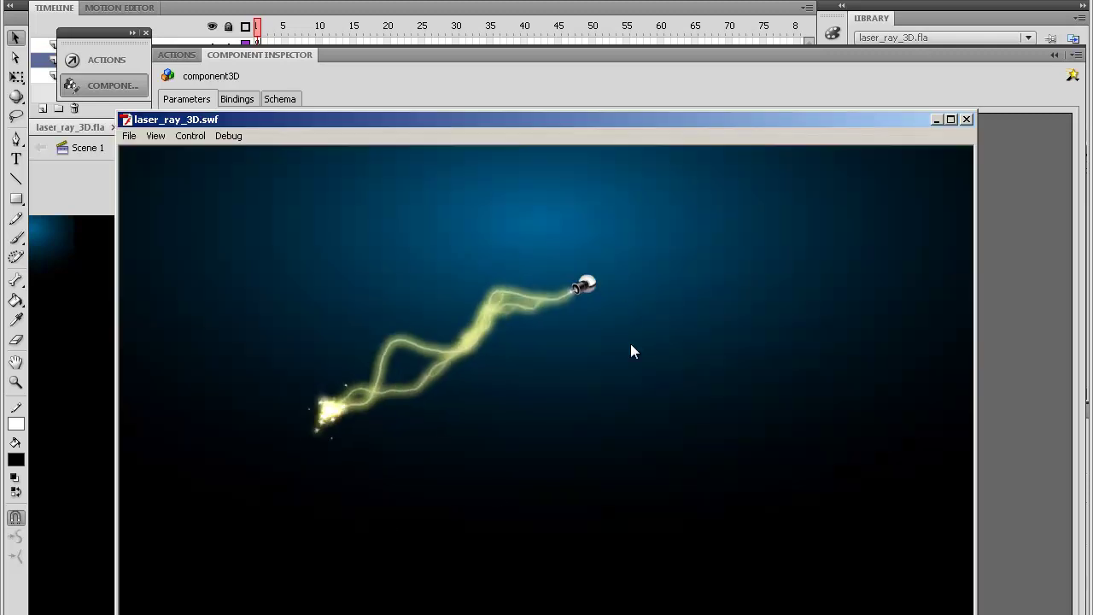
key("ctrl+w")
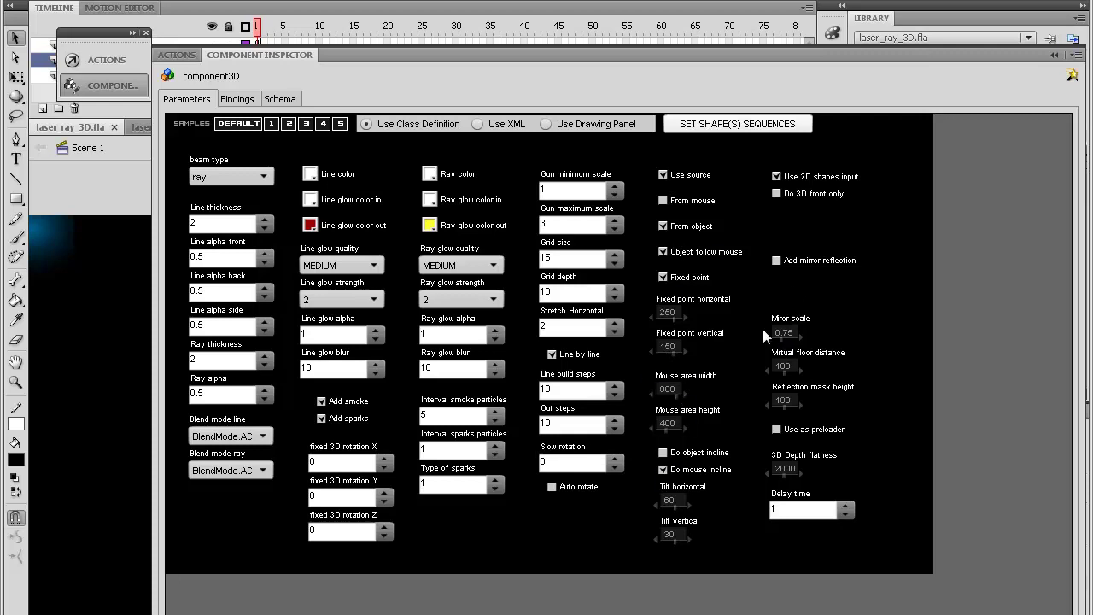
Enable mirror reflection, switch the beam type to laser, and preview it in a test movie.
left_click(778, 261)
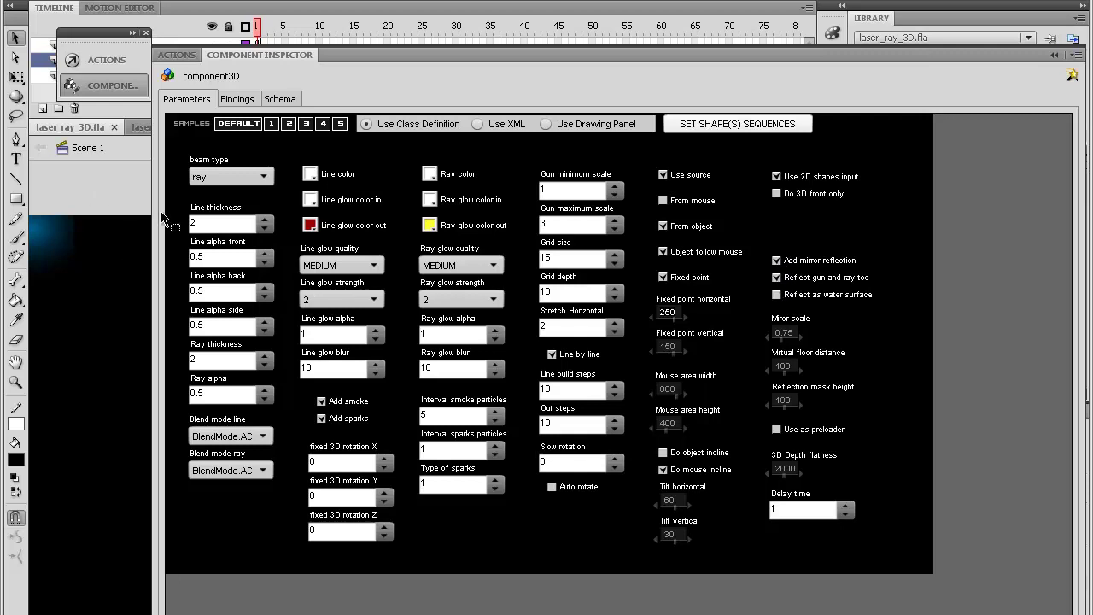
left_click(243, 181)
left_click(205, 193)
key("ctrl+Return")
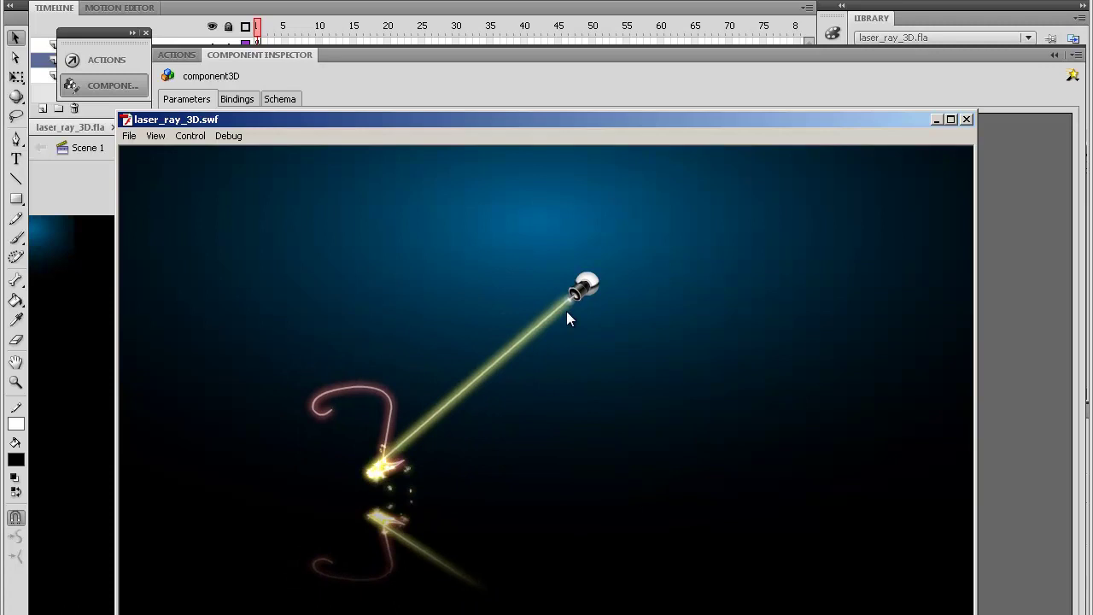
key("ctrl+w")
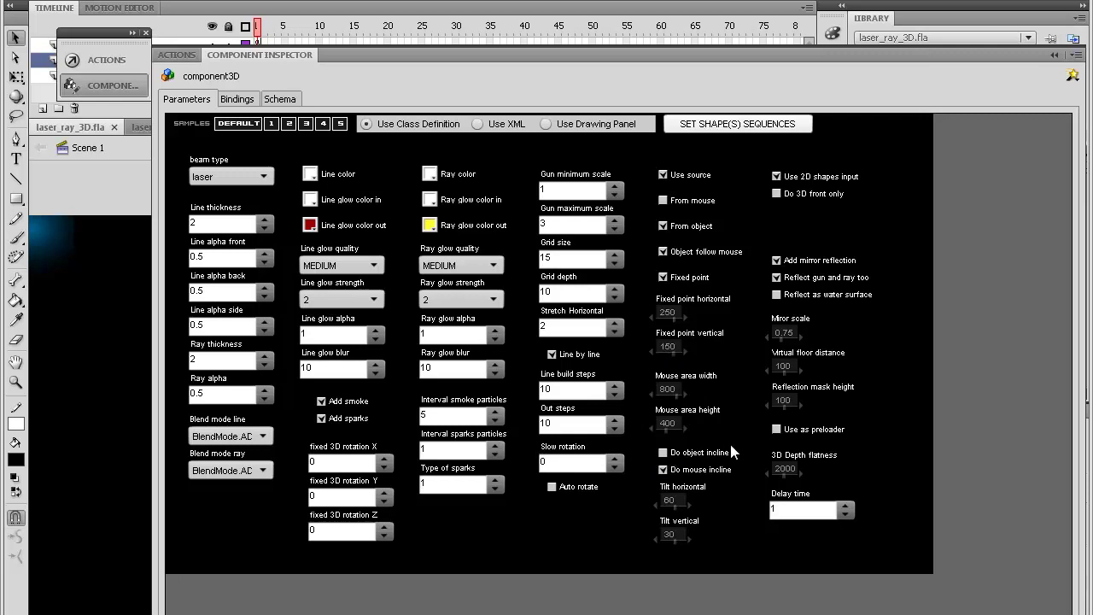
Turn on Do object incline, Auto rotate and Do mouse incline, with Slow rotation set to 10.
left_click(663, 453)
left_click(553, 492)
double_click(557, 459)
type("10")
left_click(664, 470)
double_click(816, 510)
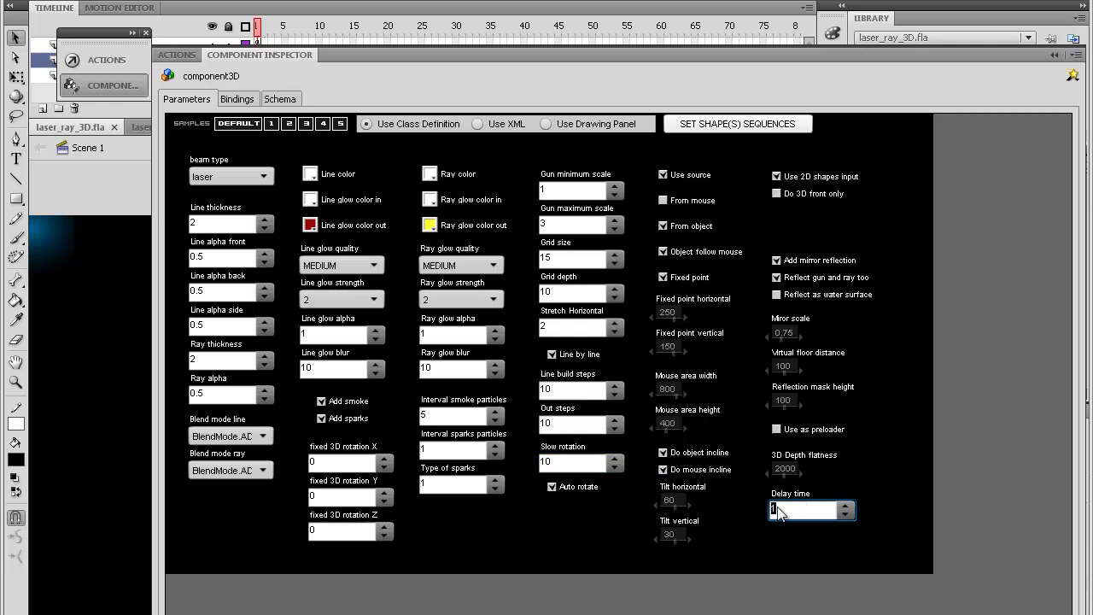
Set the 3D Depth flatness value to 1000.
left_click(784, 469)
type("2000")
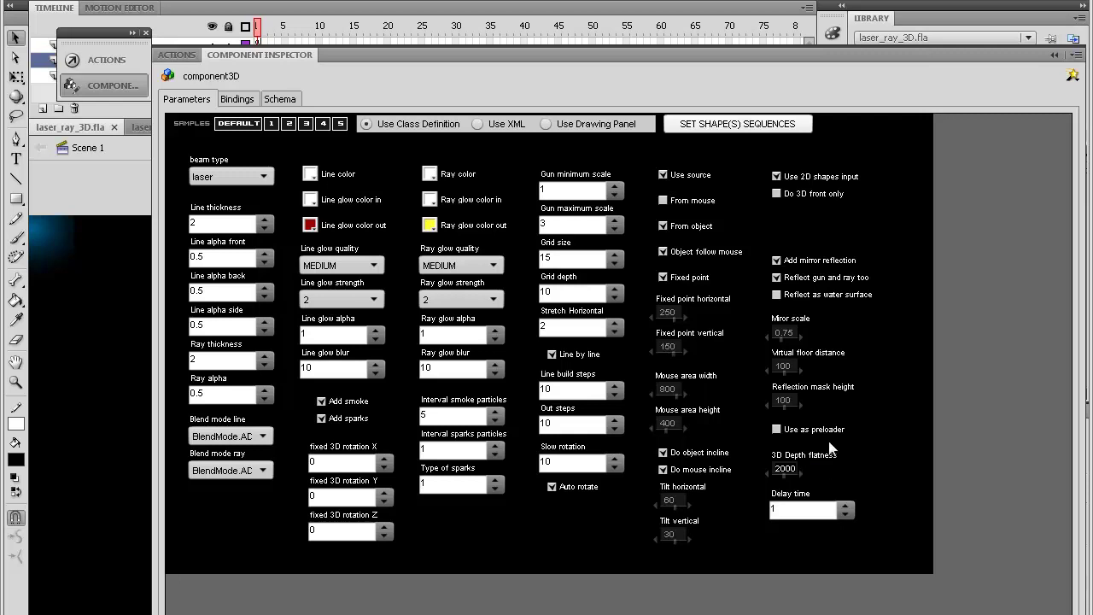
double_click(785, 468)
type("1000")
key("Return")
Raise Grid depth to 100 and run a test movie.
left_click(562, 291)
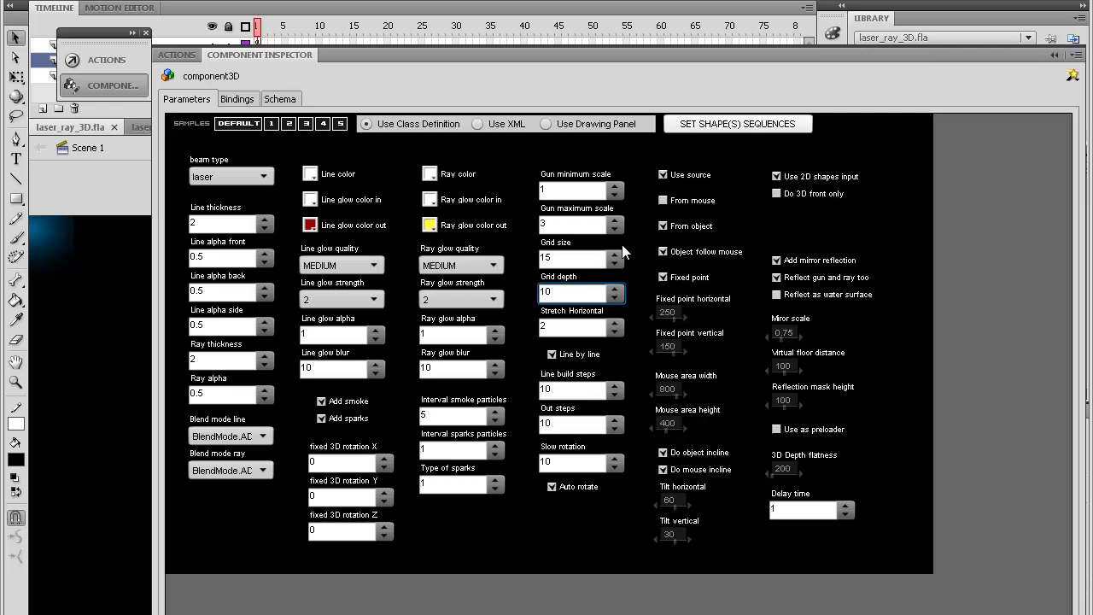
type("0")
key("ctrl+Return")
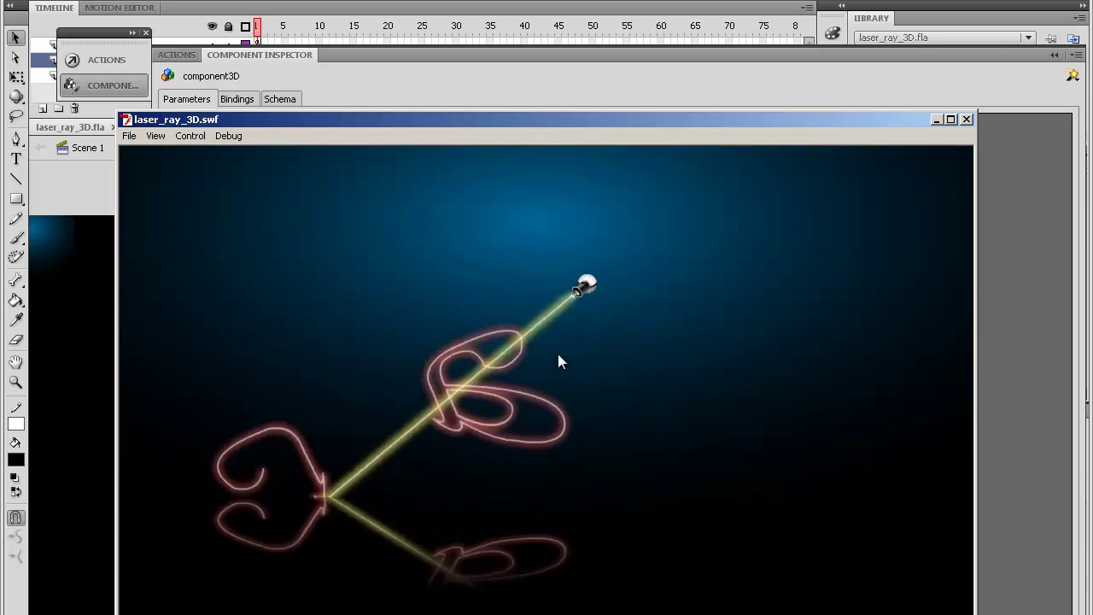
Close the test movie and make the component take shapes from the drawing panel.
left_click(966, 120)
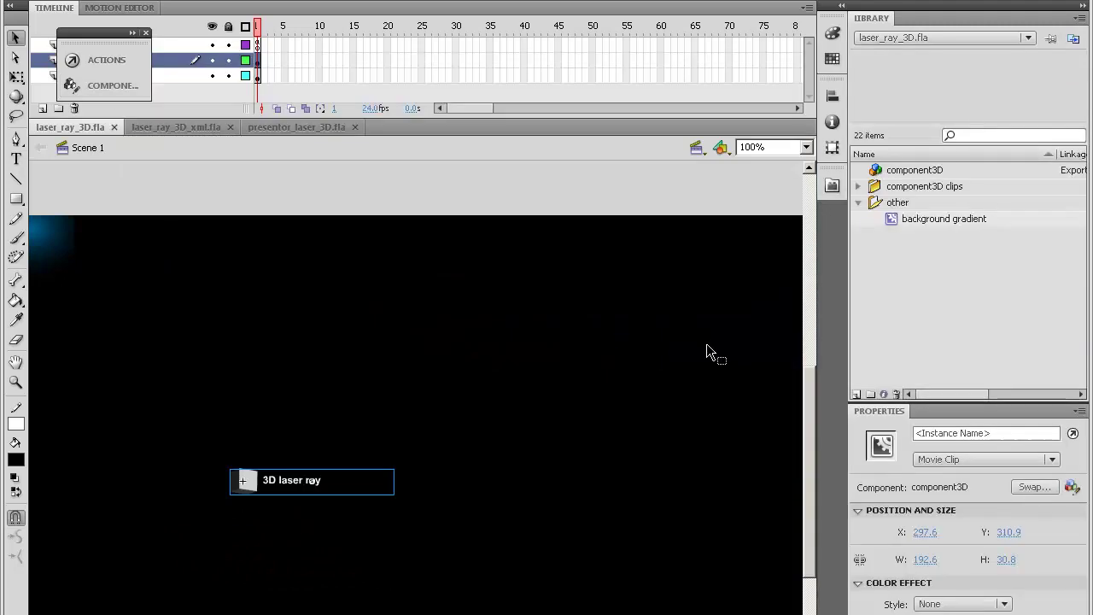
left_click(134, 88)
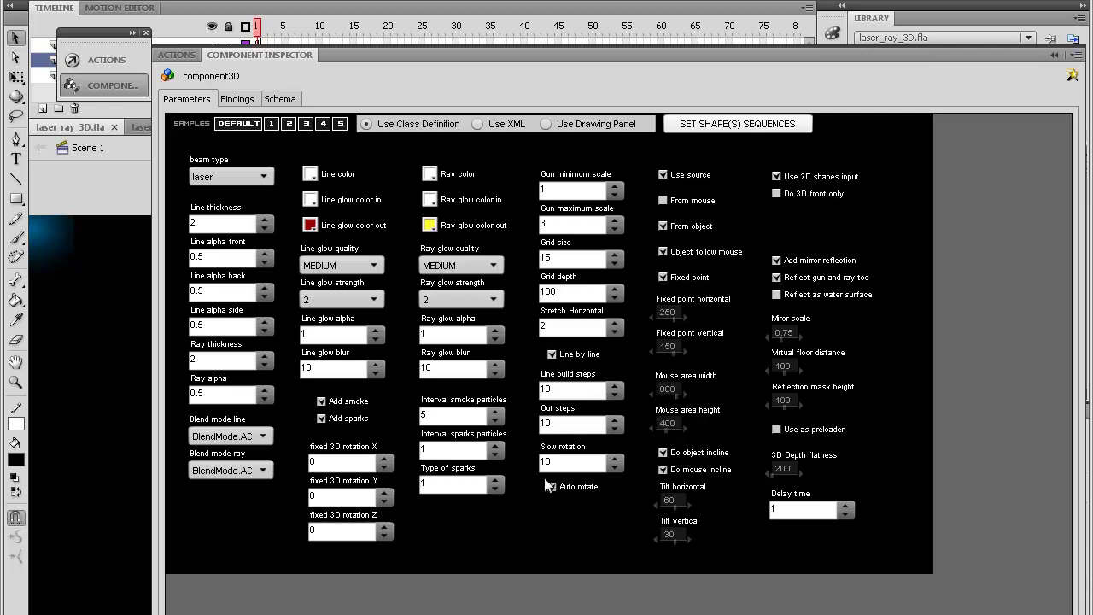
left_click(546, 123)
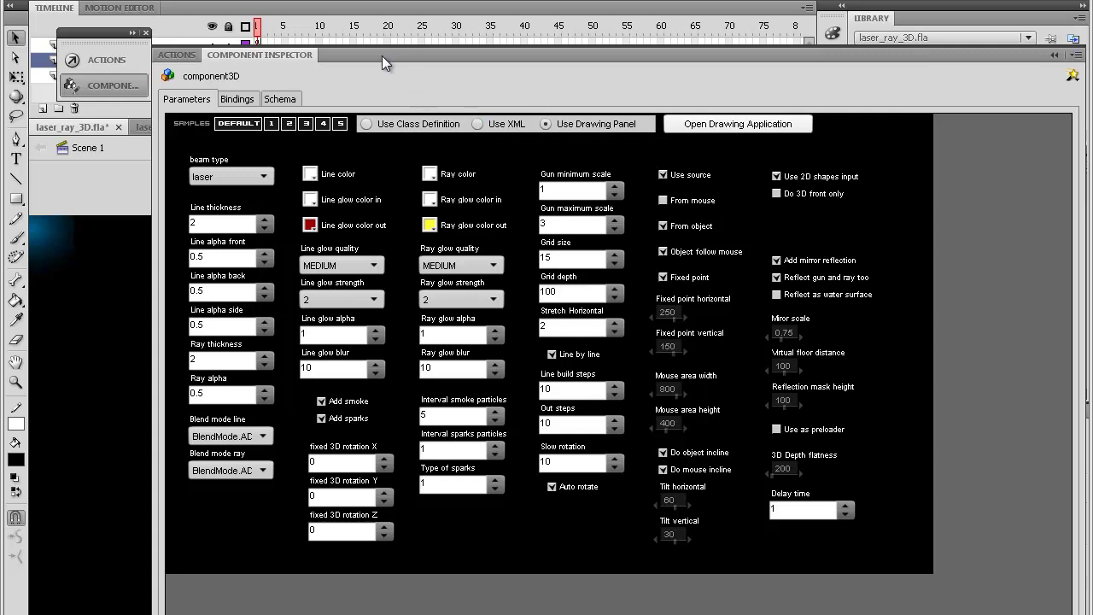
double_click(271, 58)
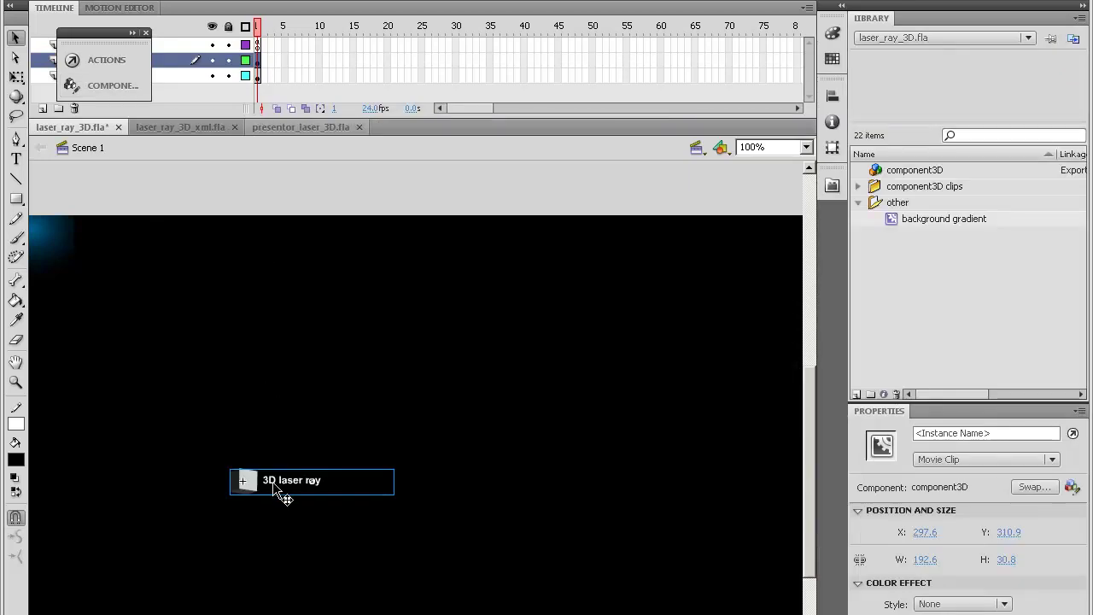
Replace the 3D laser ray instance with a fresh one from the library, then minimize Flash.
key("Delete")
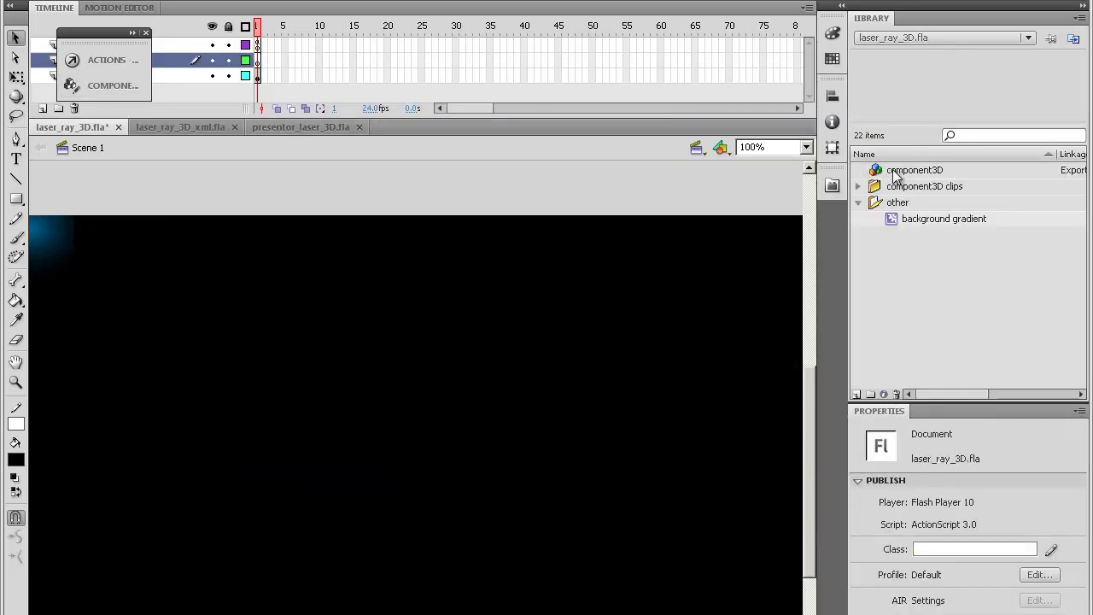
left_click(895, 170)
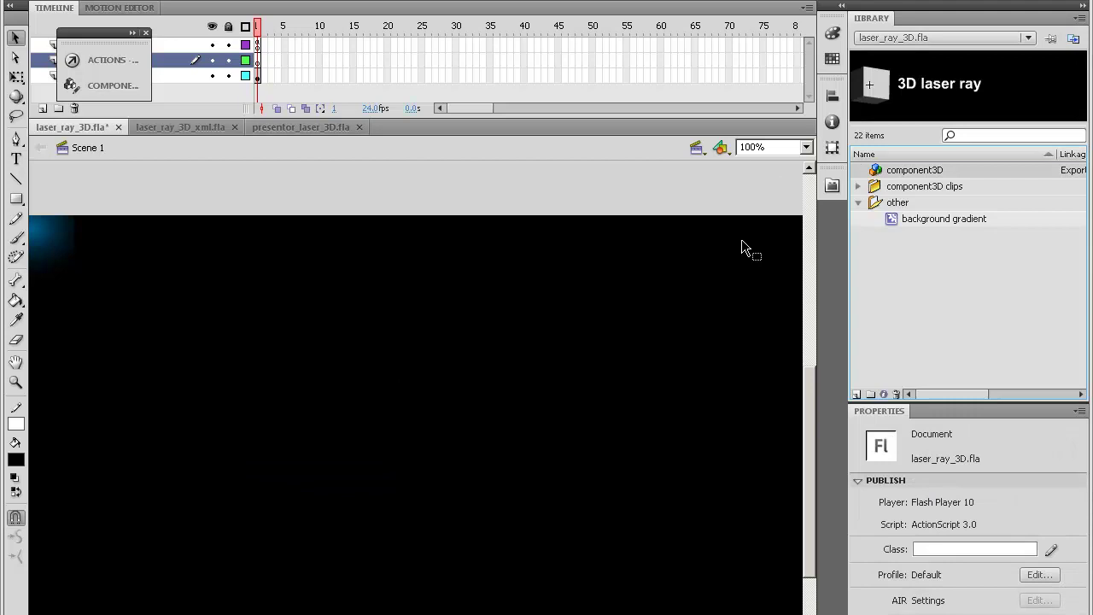
left_click_drag(880, 170, 347, 422)
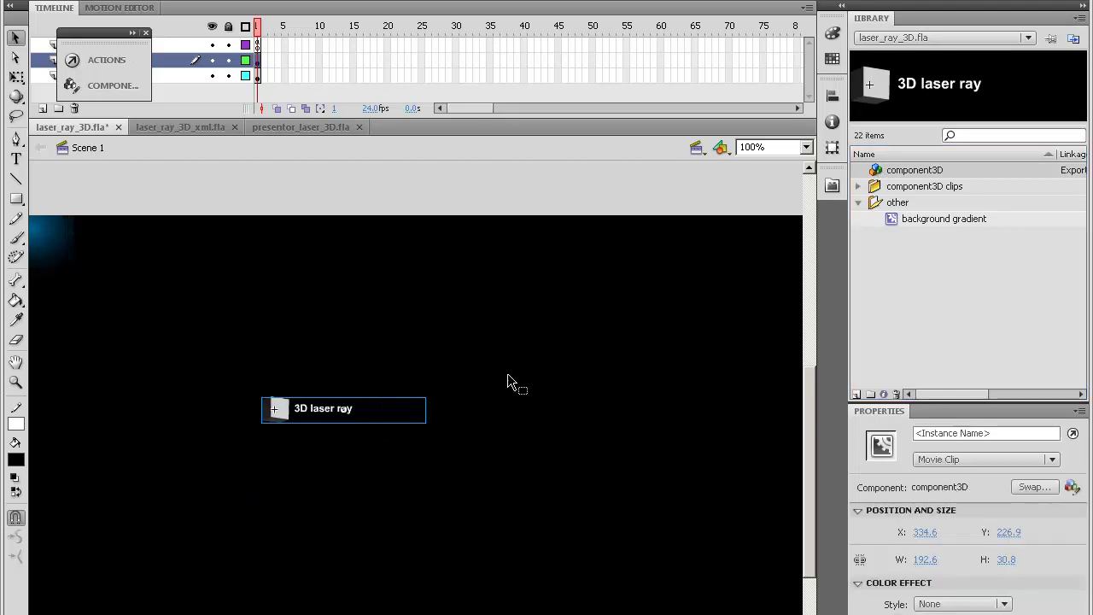
key("Down")
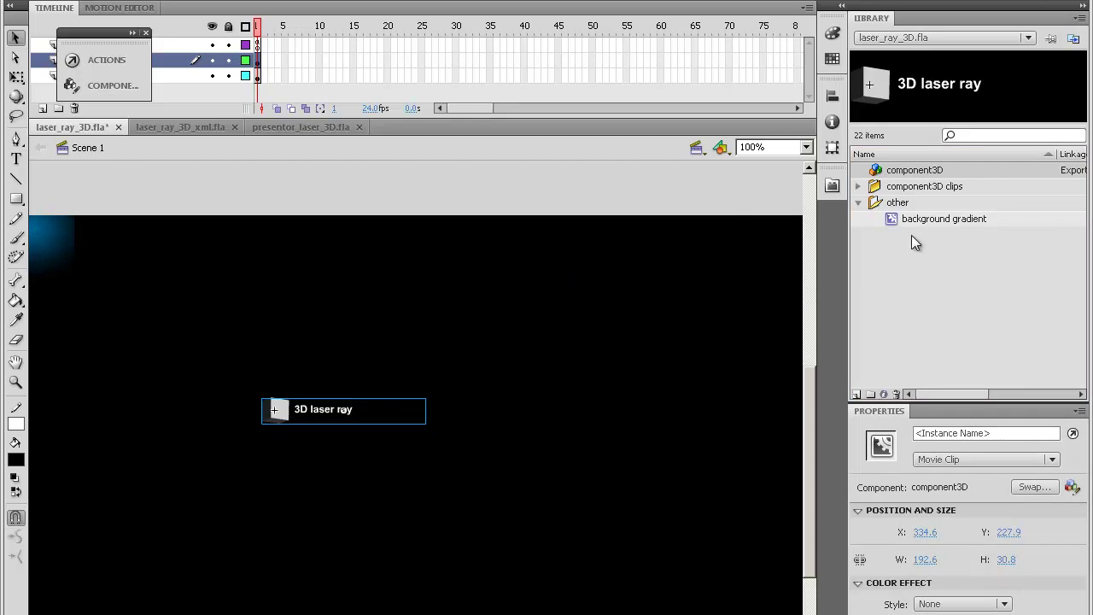
left_click(1047, 4)
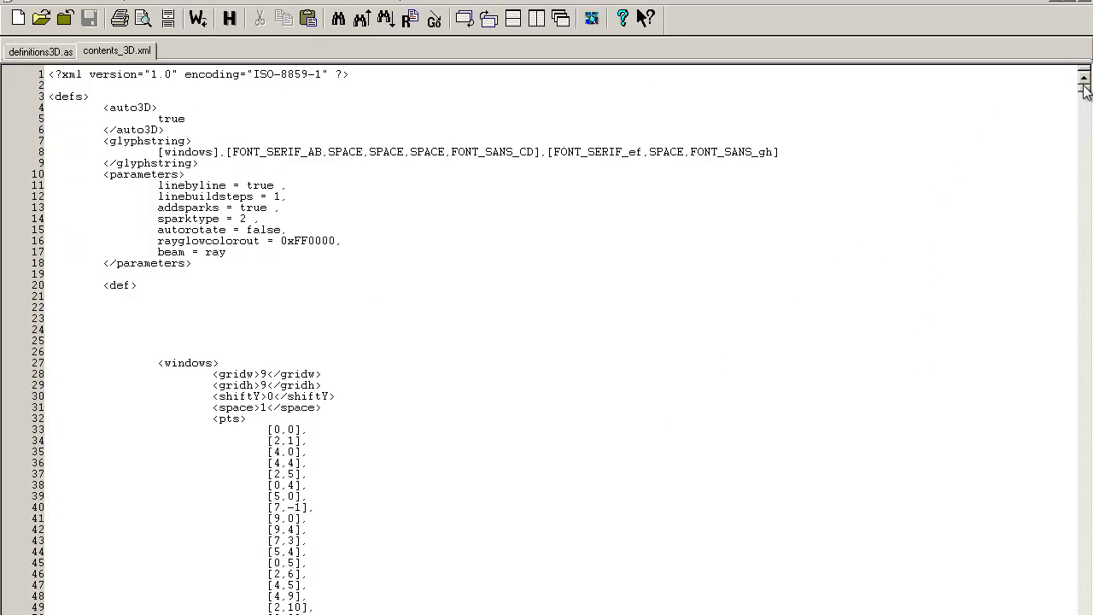
left_click_drag(1084, 86, 1084, 186)
left_click_drag(1058, 240, 1063, 81)
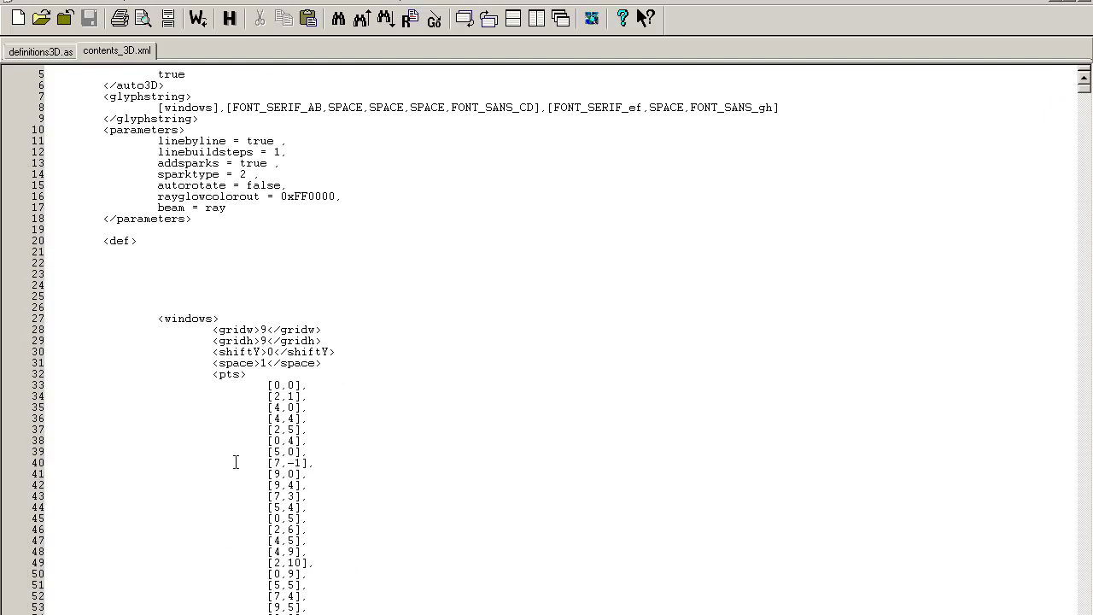
scroll(1085, 256, "down", 20)
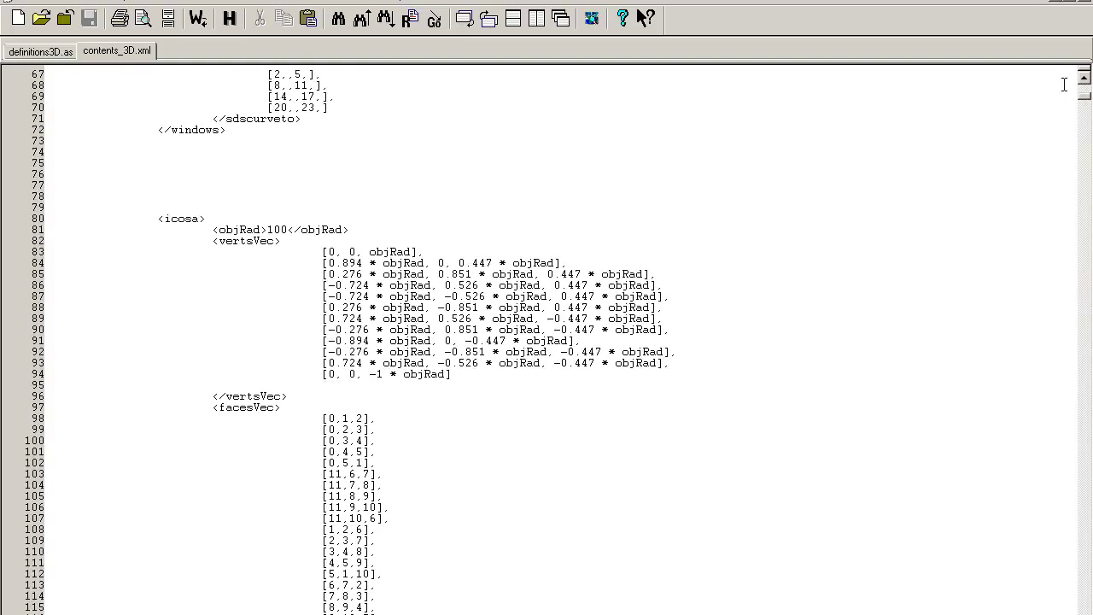
scroll(1088, 90, "up", 9)
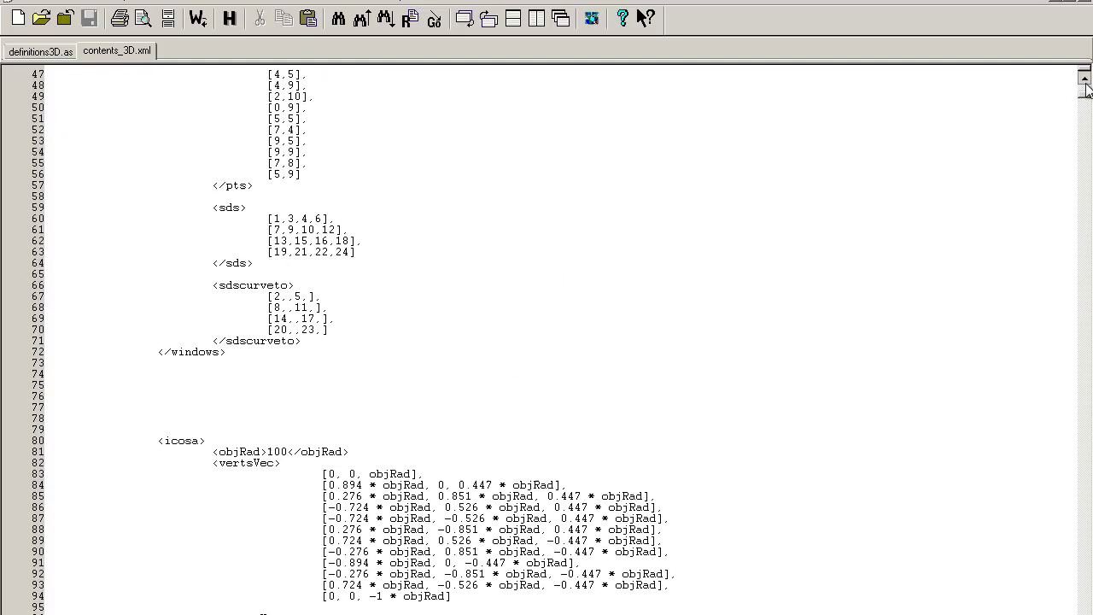
scroll(1088, 90, "up", 6)
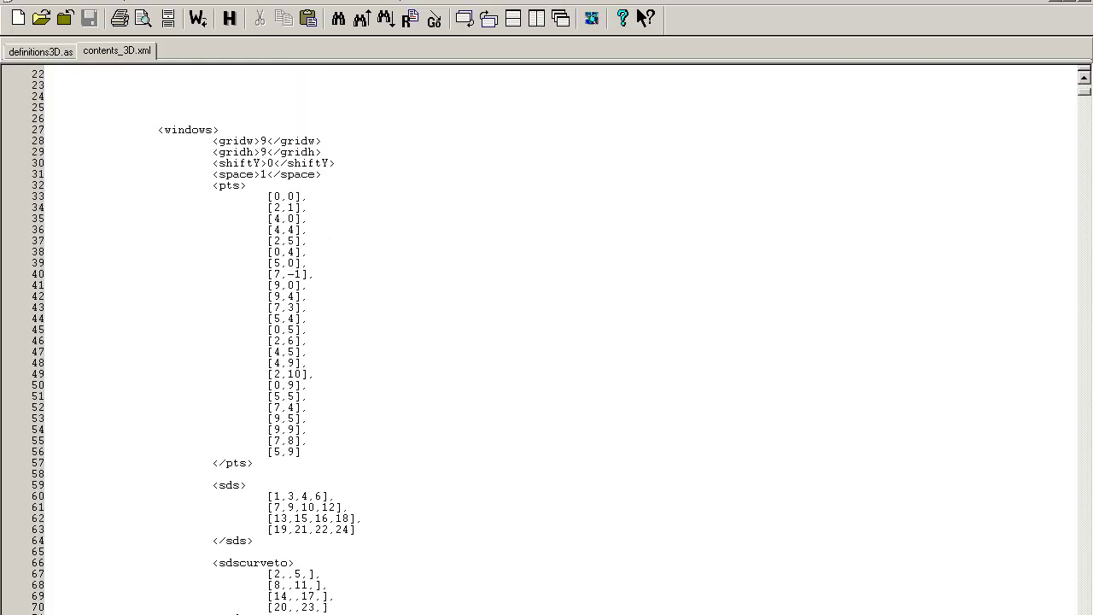
left_click_drag(51, 611, 7, 130)
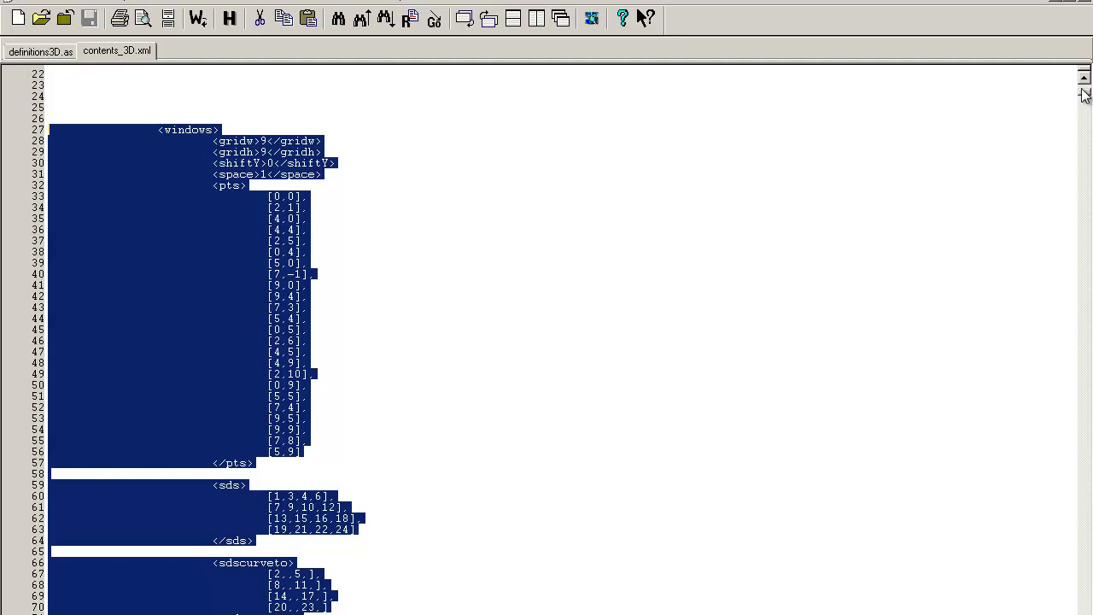
scroll(1087, 94, "up", 7)
left_click(154, 107)
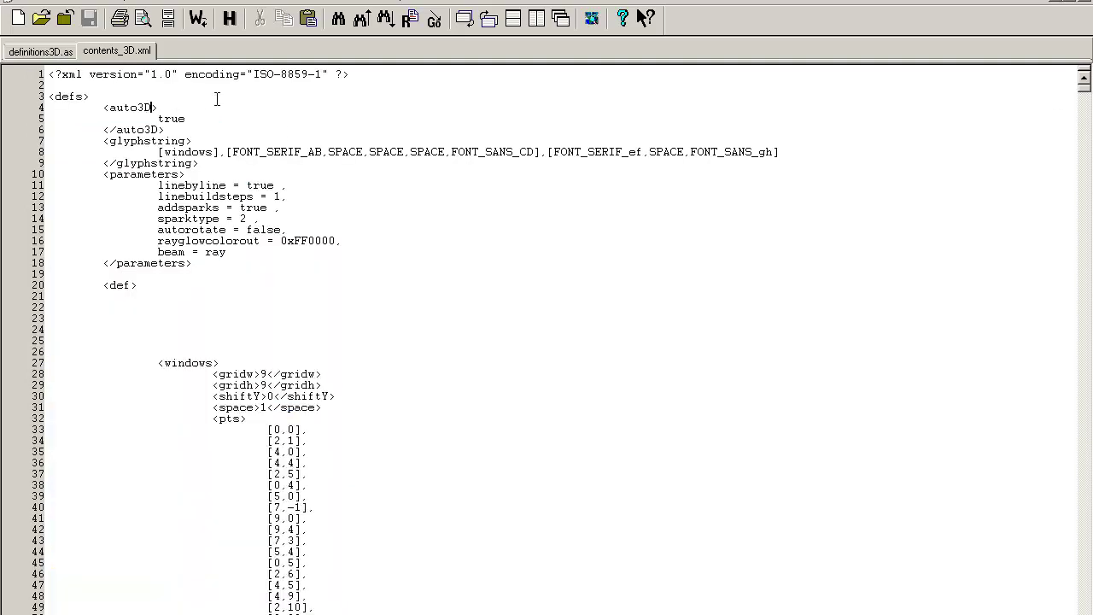
double_click(175, 118)
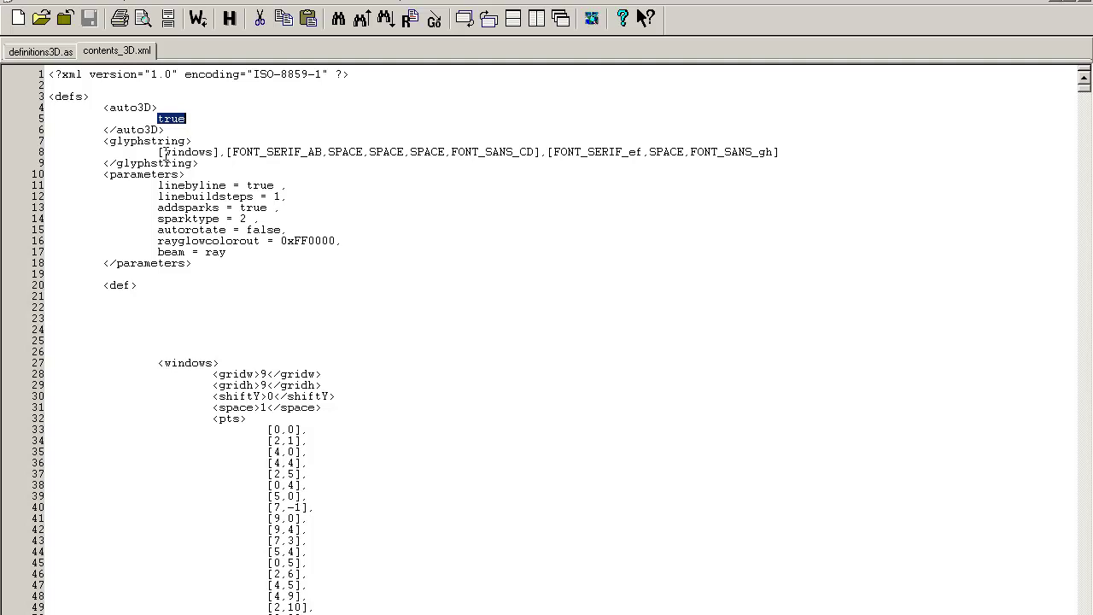
left_click(164, 152)
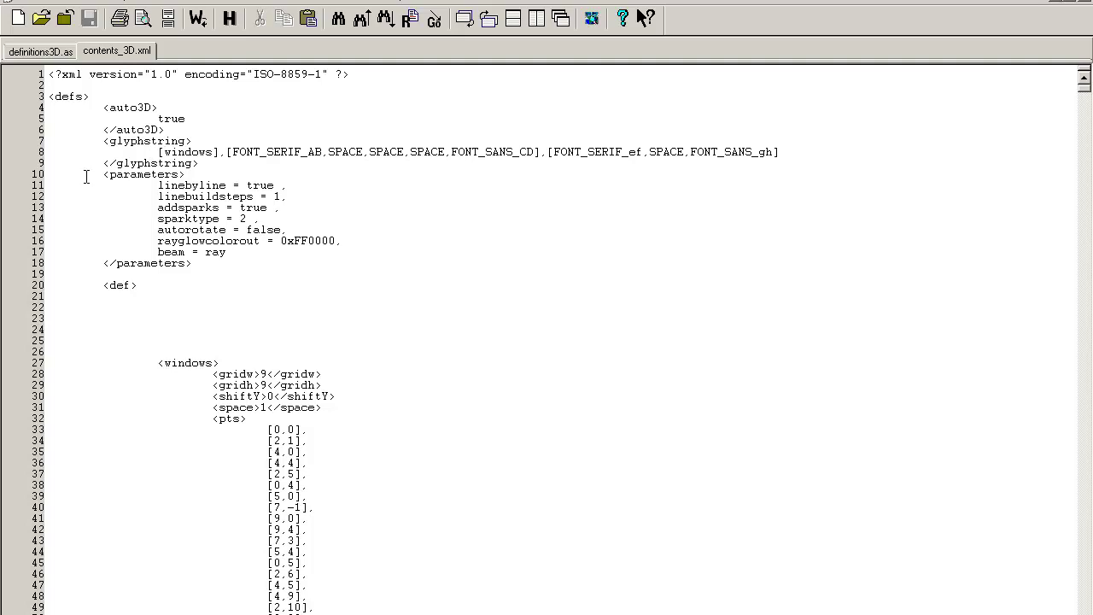
Review the parameters section of contents_3D.xml, including linebuildsteps value 1.
double_click(141, 175)
double_click(150, 264)
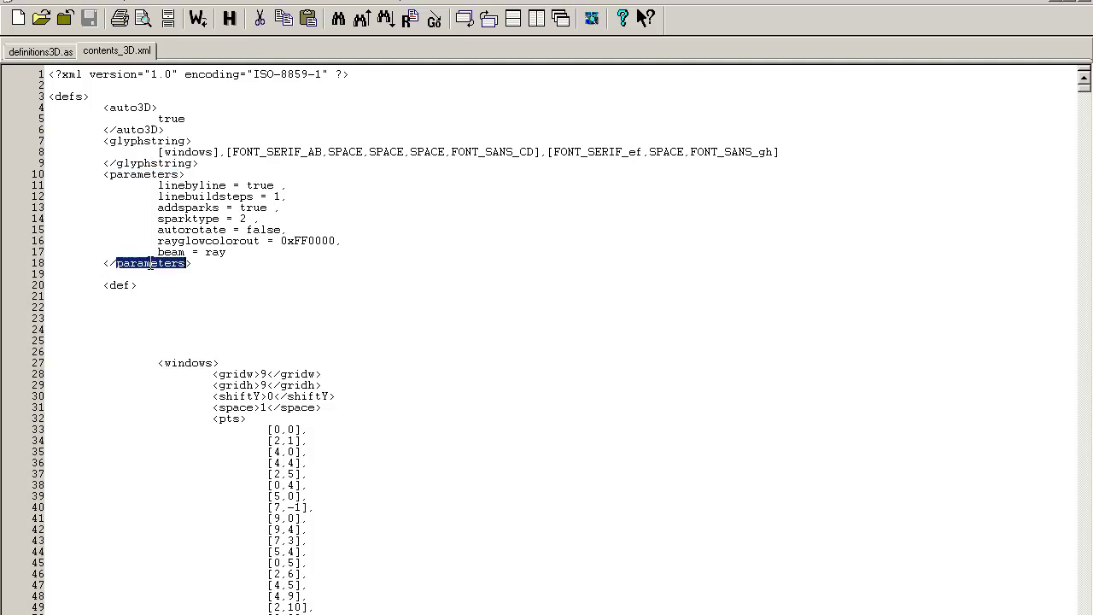
left_click(147, 186)
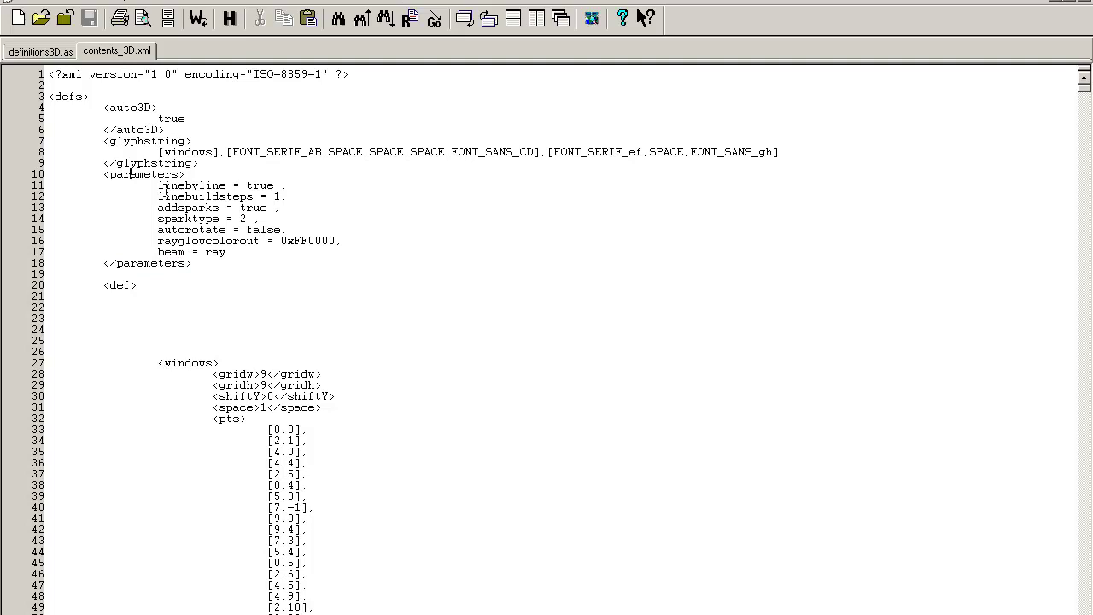
left_click_drag(156, 186, 267, 252)
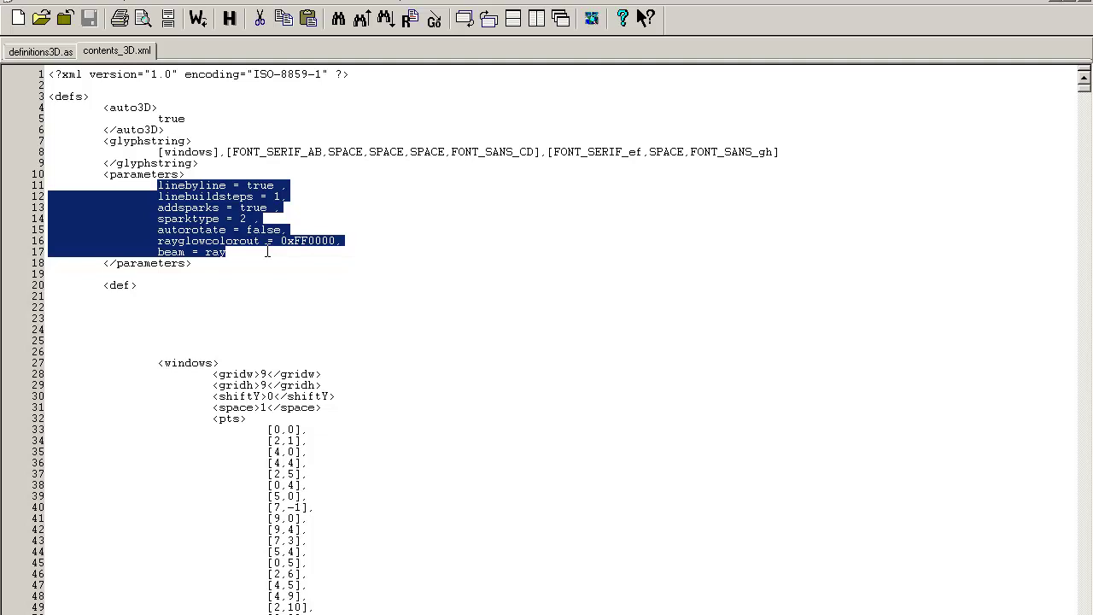
double_click(180, 197)
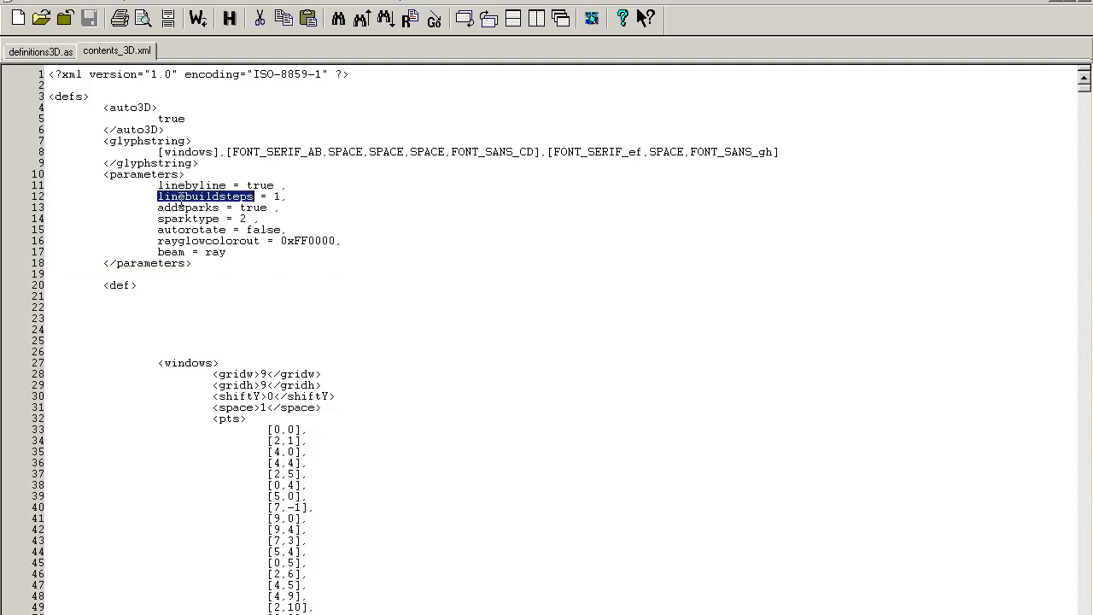
double_click(276, 197)
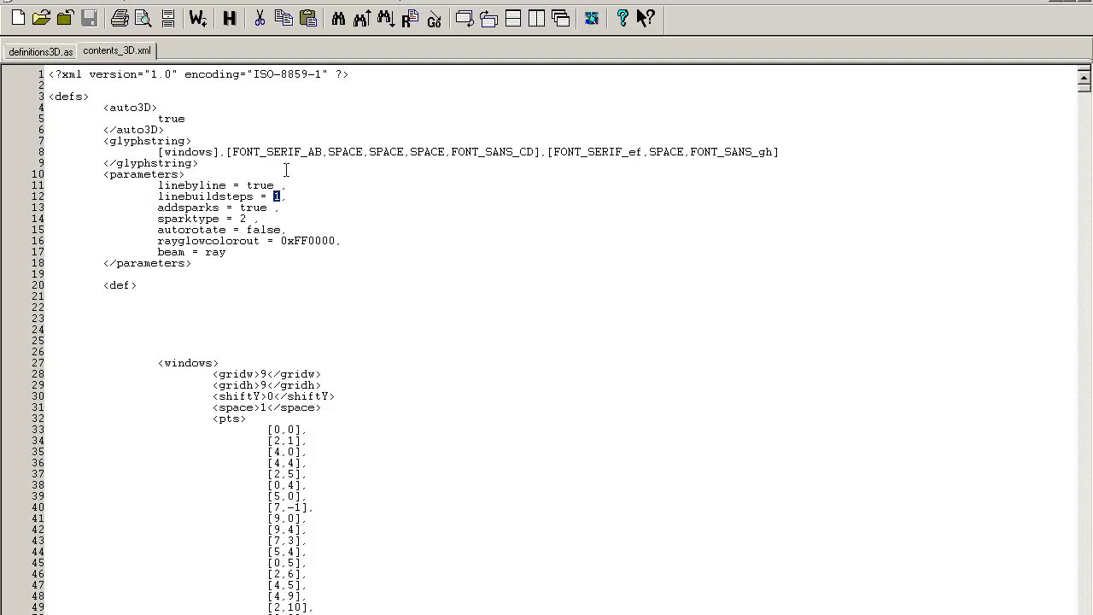
Review the [windows] glyph entry, glow colour 0xFF0000 and beam value ray.
left_click(260, 154)
left_click_drag(158, 154, 786, 153)
left_click(548, 154)
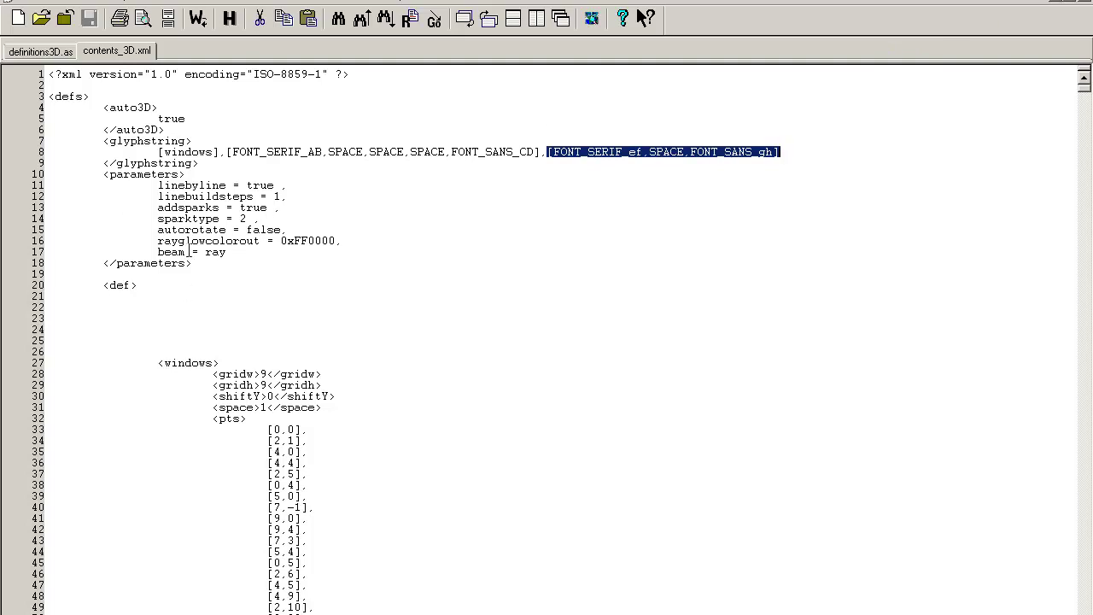
double_click(293, 240)
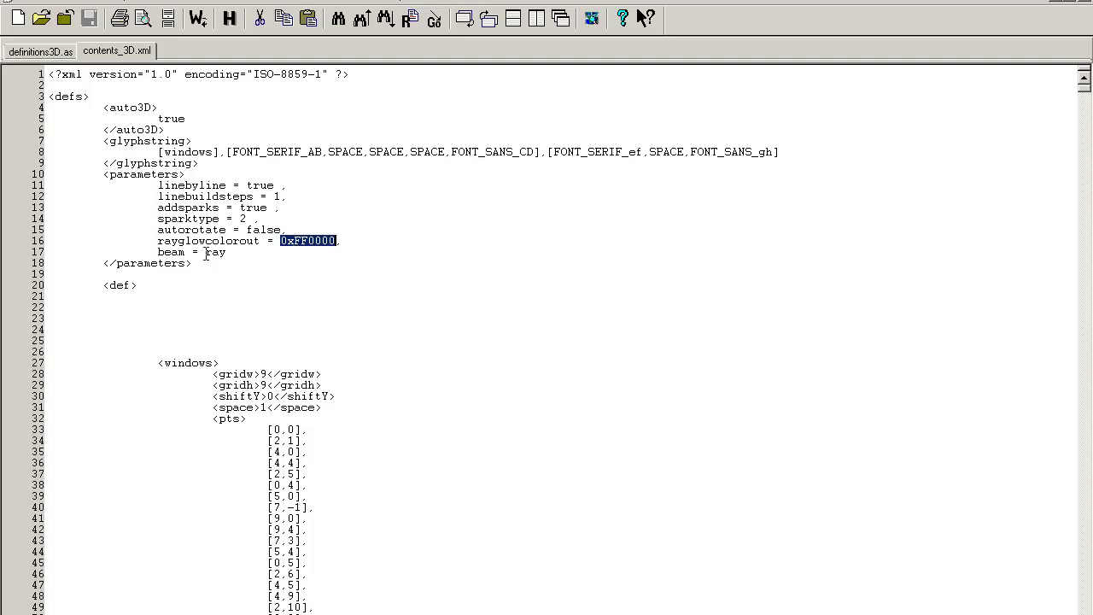
left_click_drag(205, 253, 232, 256)
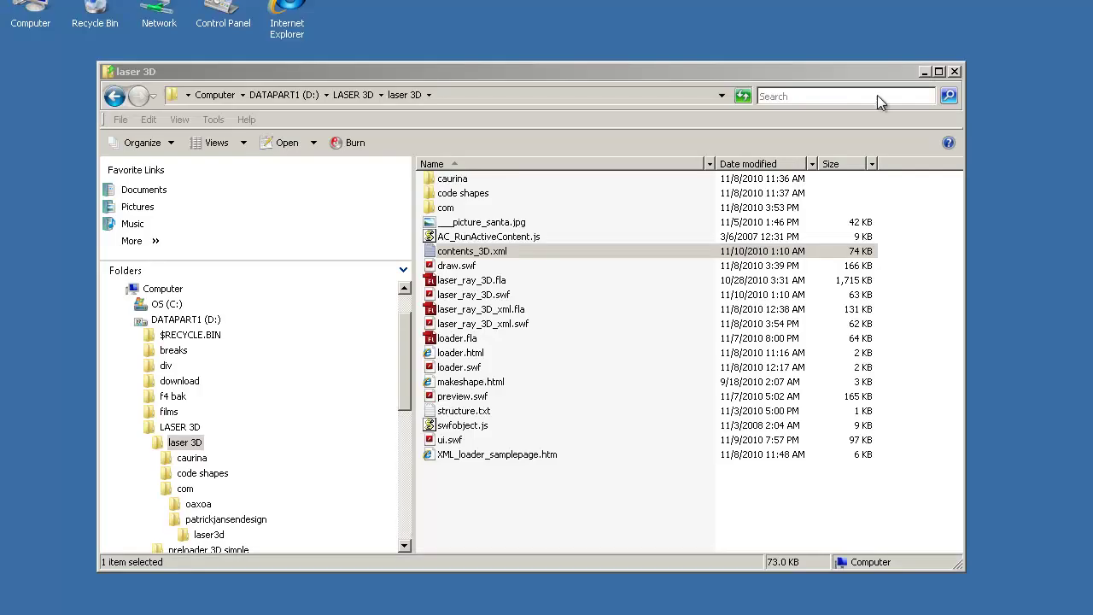
Move the 3D laser ray component to X 451.6, Y 268.9 and test the movie.
key("alt+Tab")
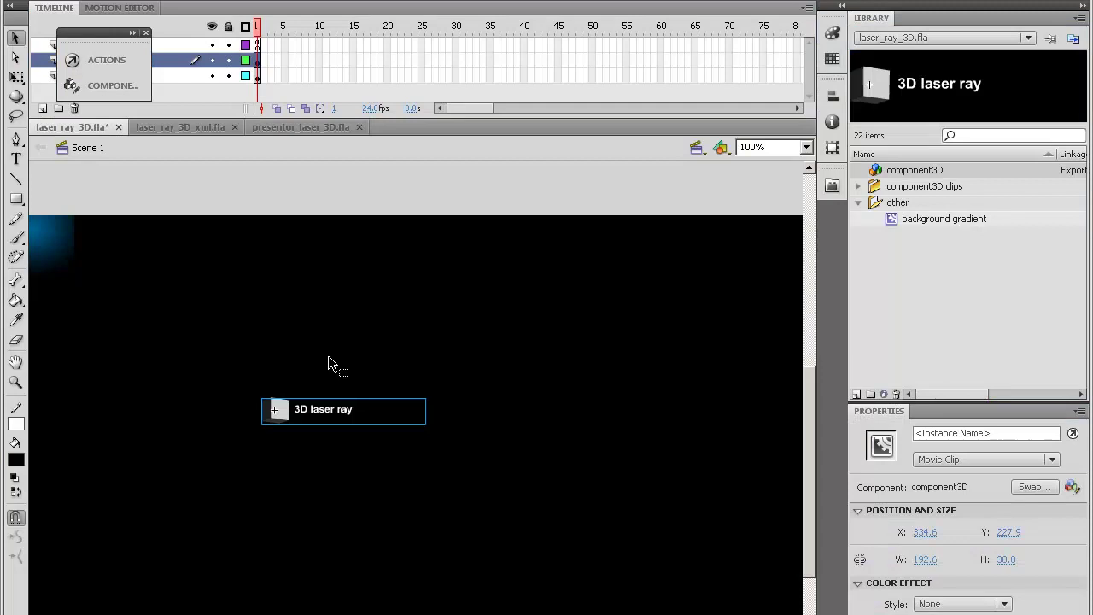
left_click_drag(314, 432, 417, 453)
key("ctrl+Return")
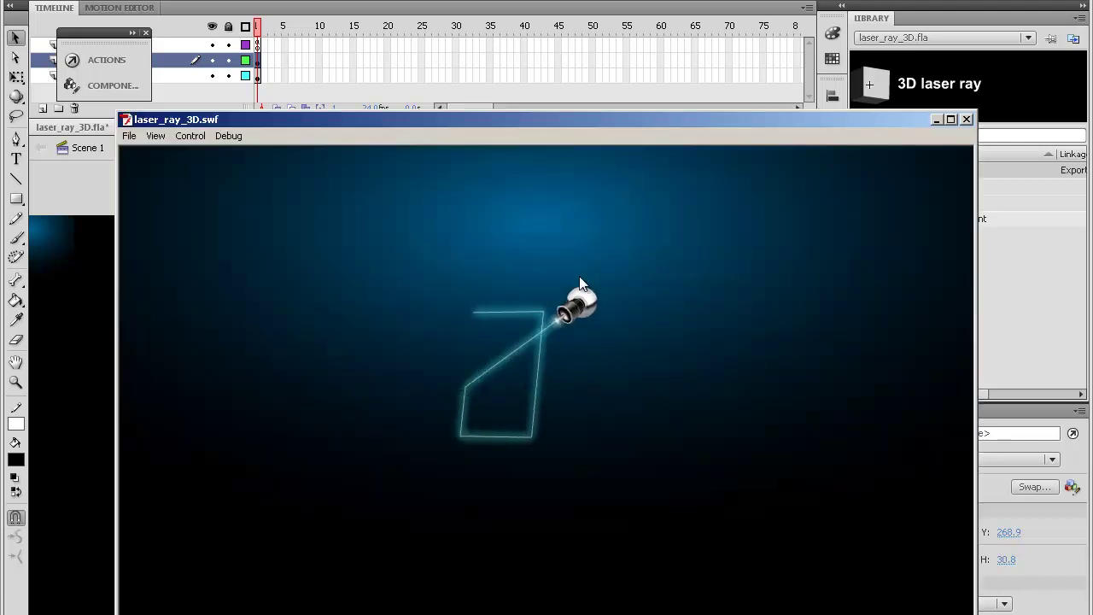
left_click(966, 119)
Load contents_3D.xml as the component's XML definitions file.
left_click(107, 85)
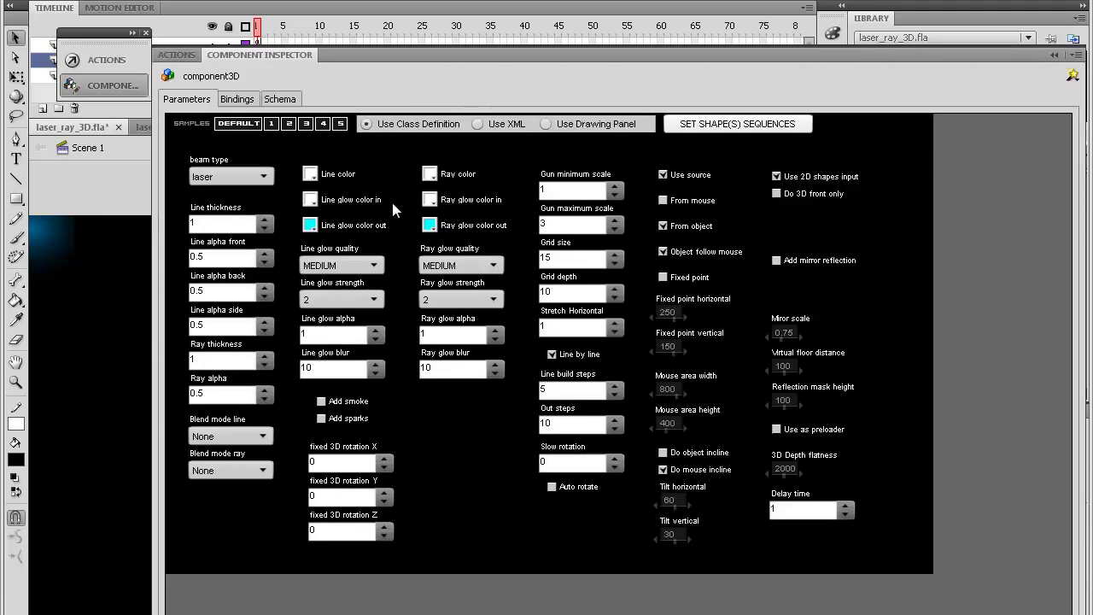
left_click(503, 123)
left_click(706, 127)
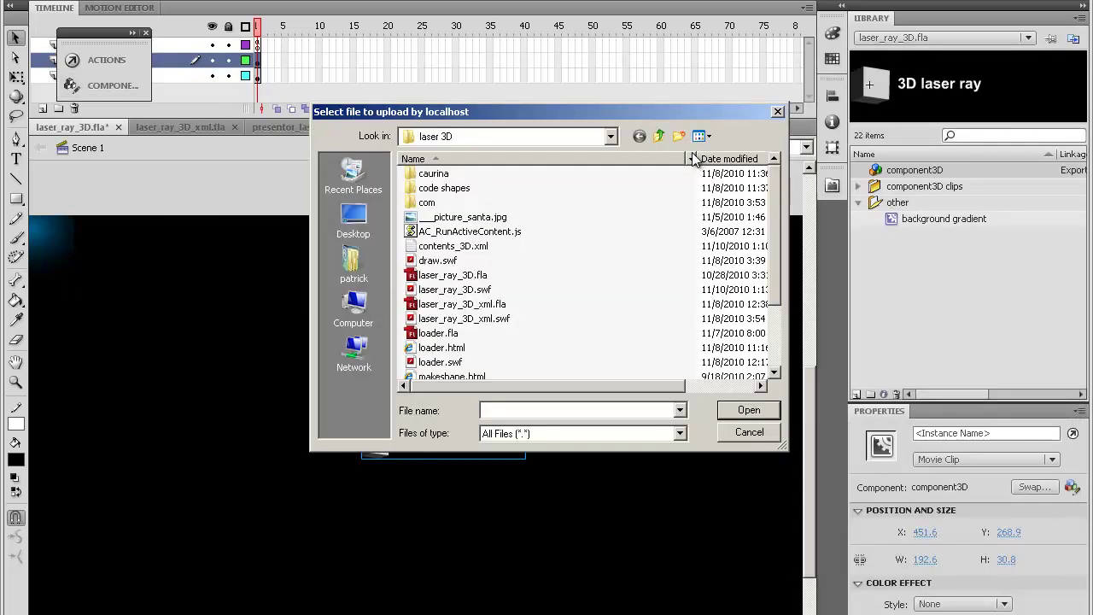
left_click(443, 247)
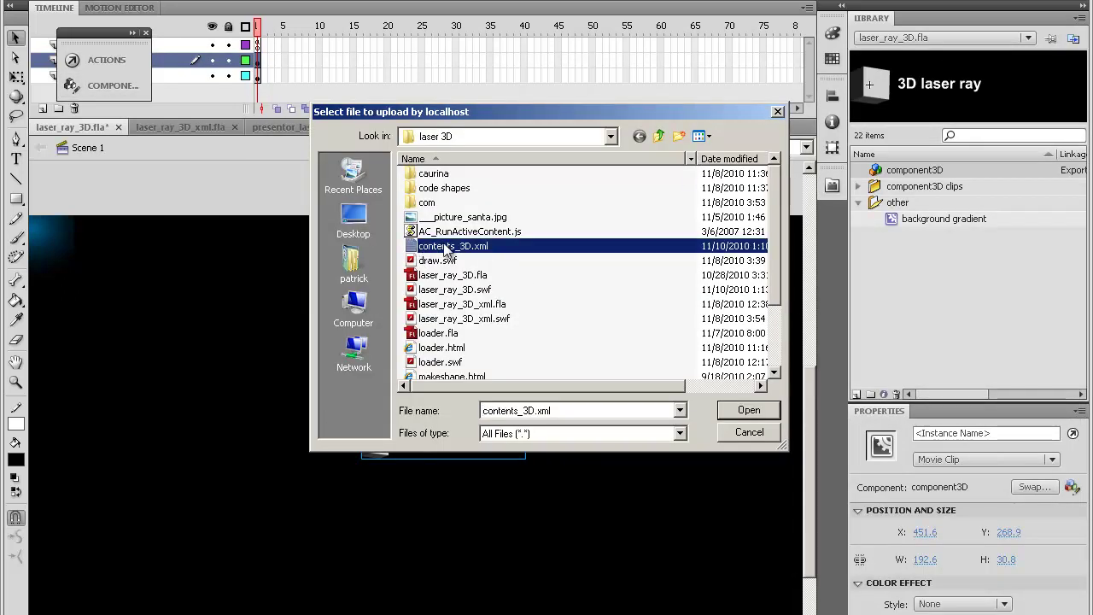
left_click(732, 411)
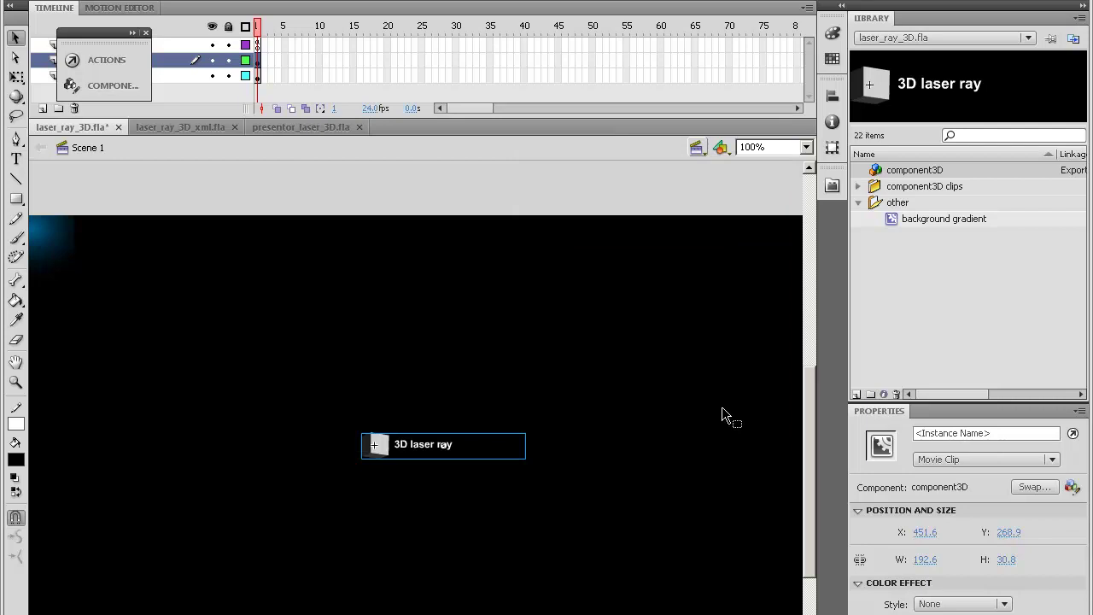
Test the movie so the laser traces 'ABCD', 'efgh', then the windows glyph from contents_3D.xml.
key("ctrl+Return")
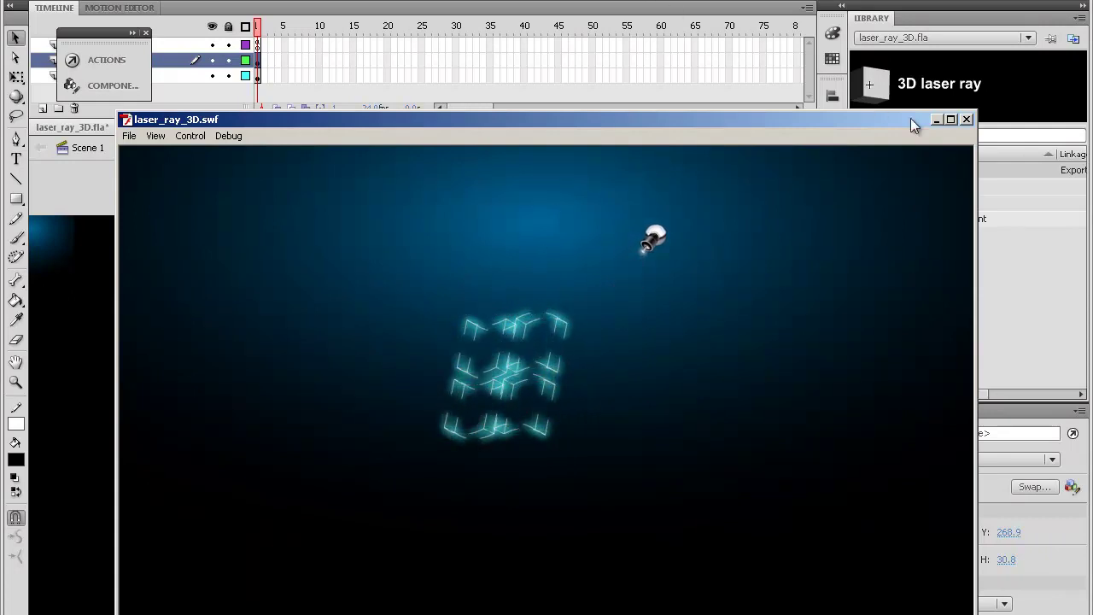
left_click(966, 118)
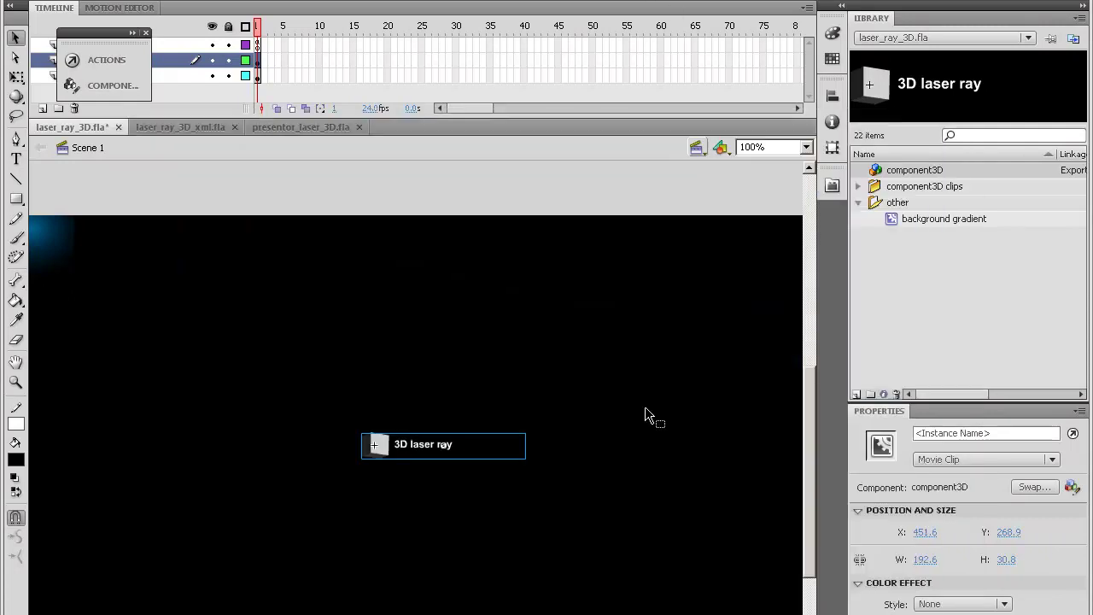